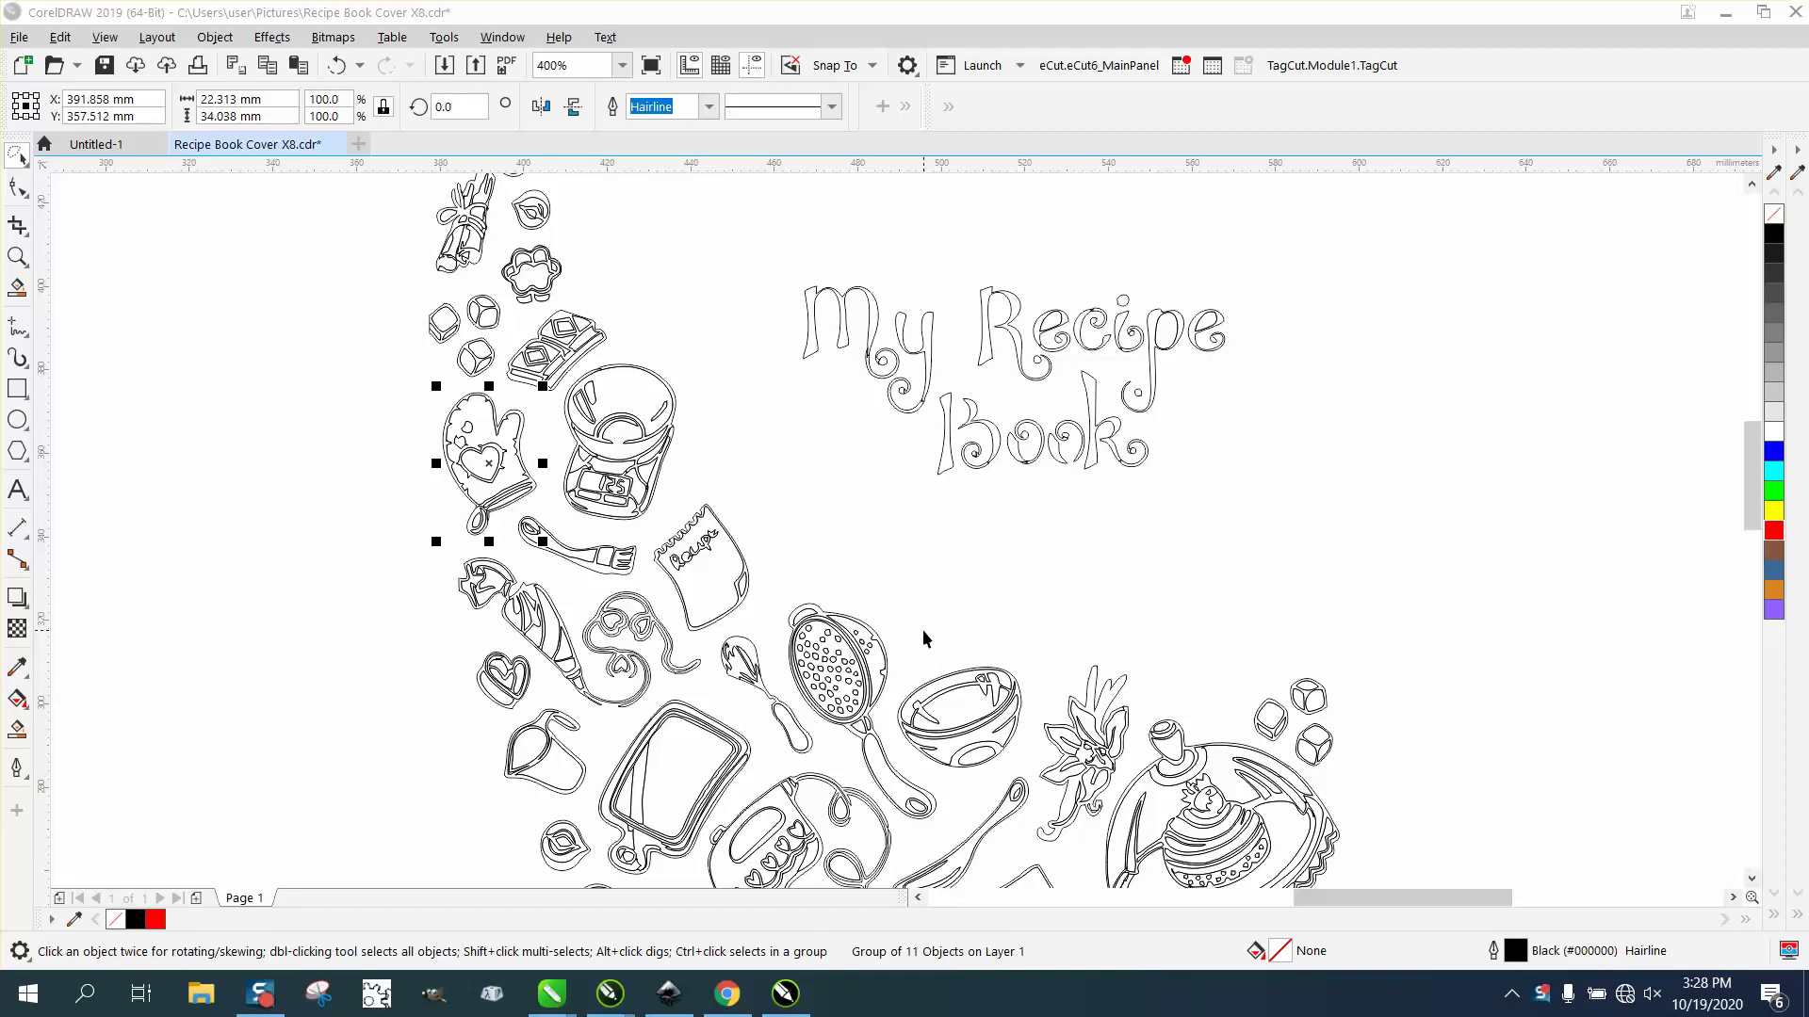
# - Marquee-select all 430 cover doodles together with the My Recipe Book title
pyautogui.click(959, 563)
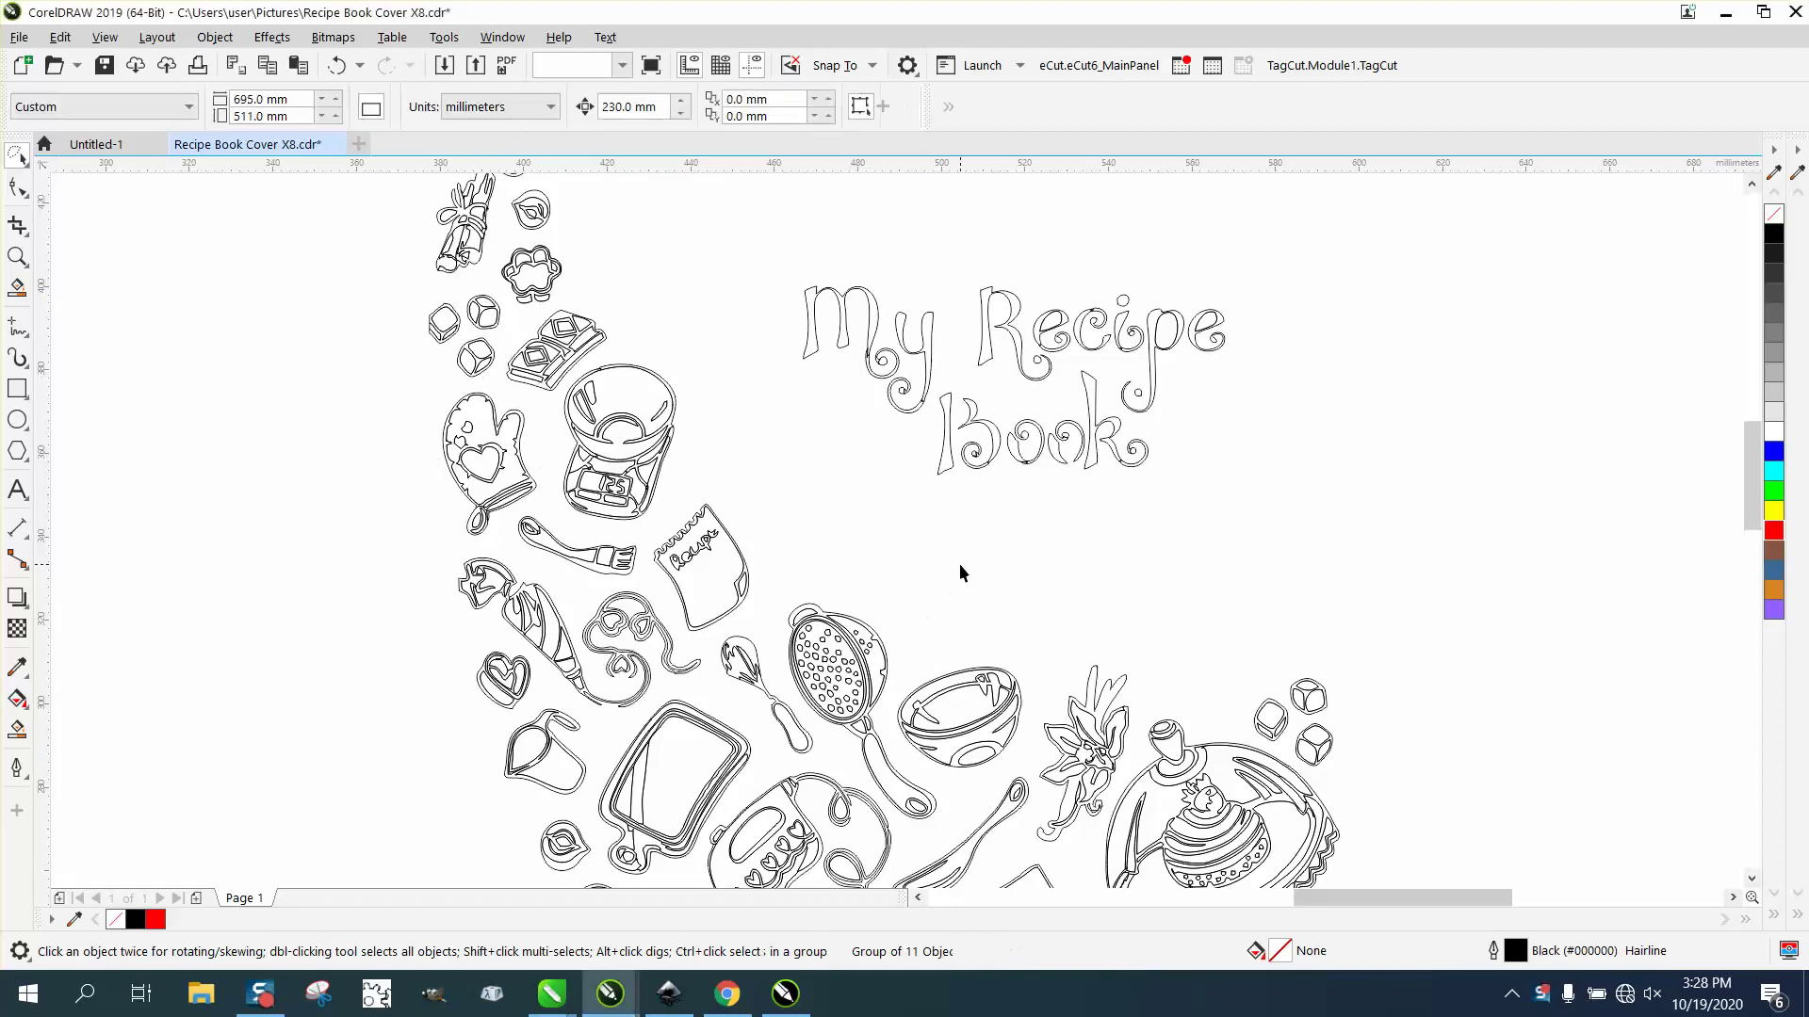
pyautogui.scroll(-2, 959, 563)
pyautogui.scroll(-1, 820, 443)
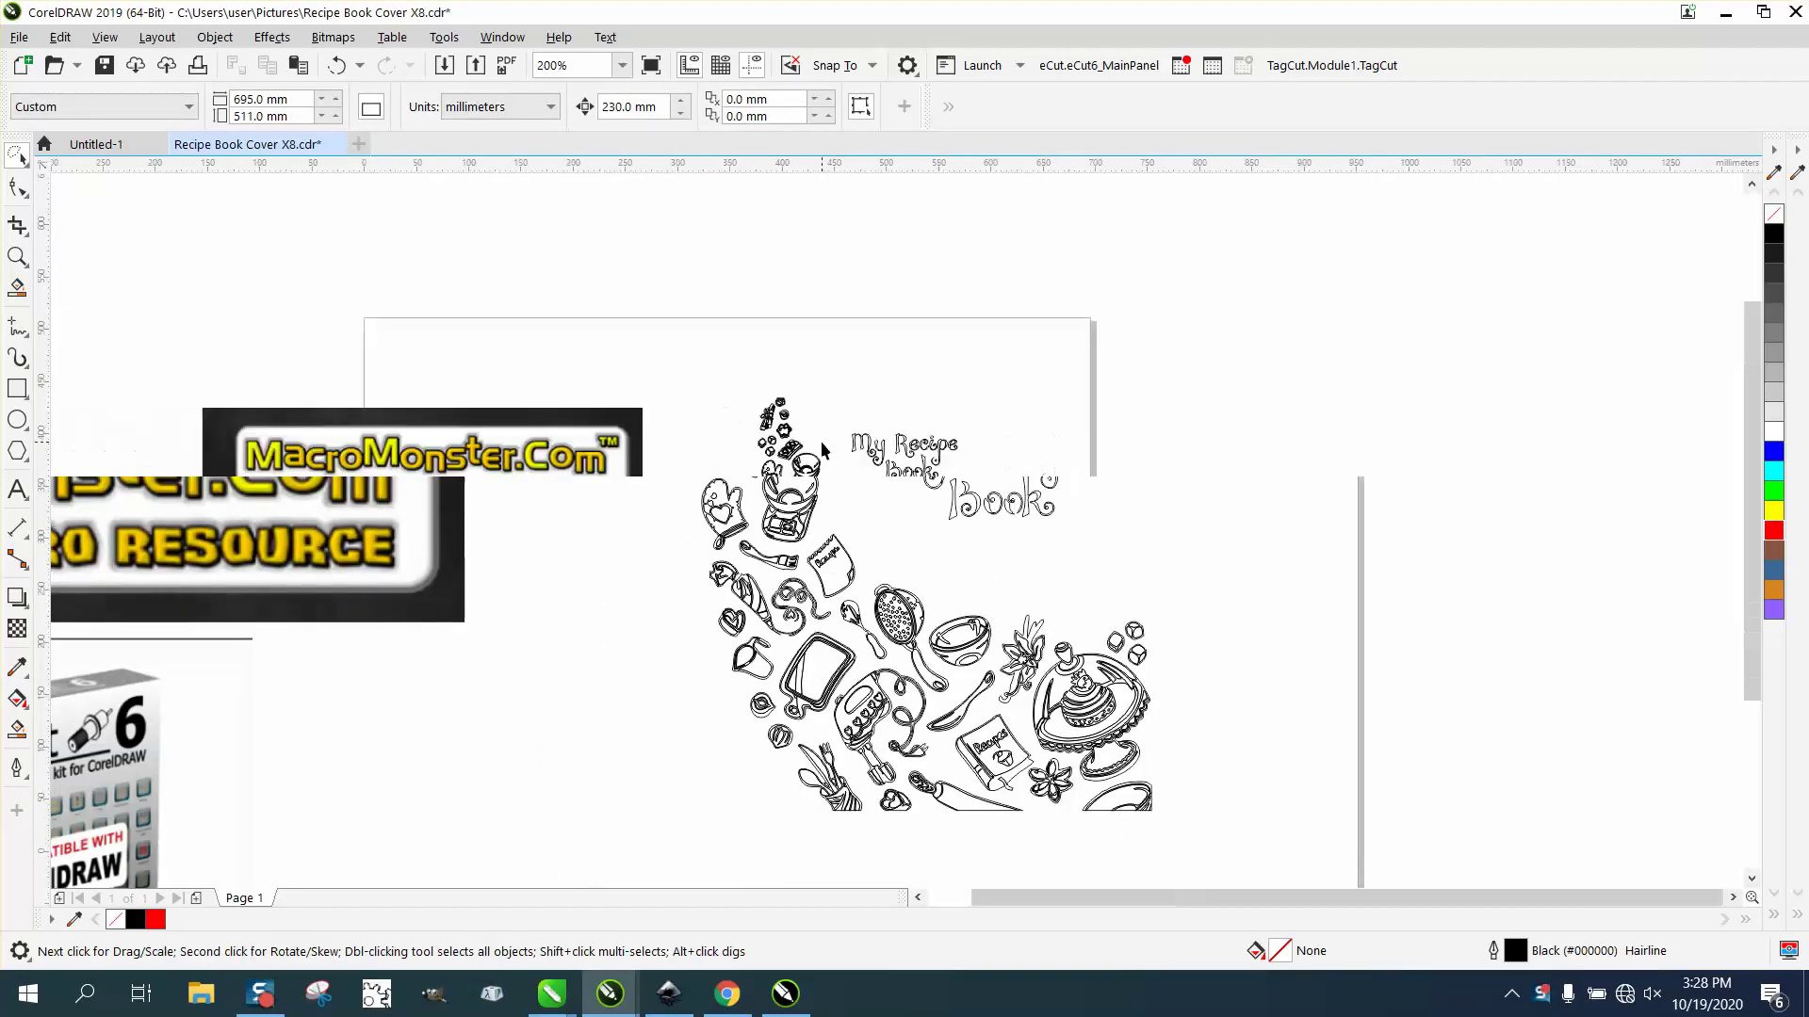
pyautogui.moveTo(1020, 664); pyautogui.dragTo(1065, 763)
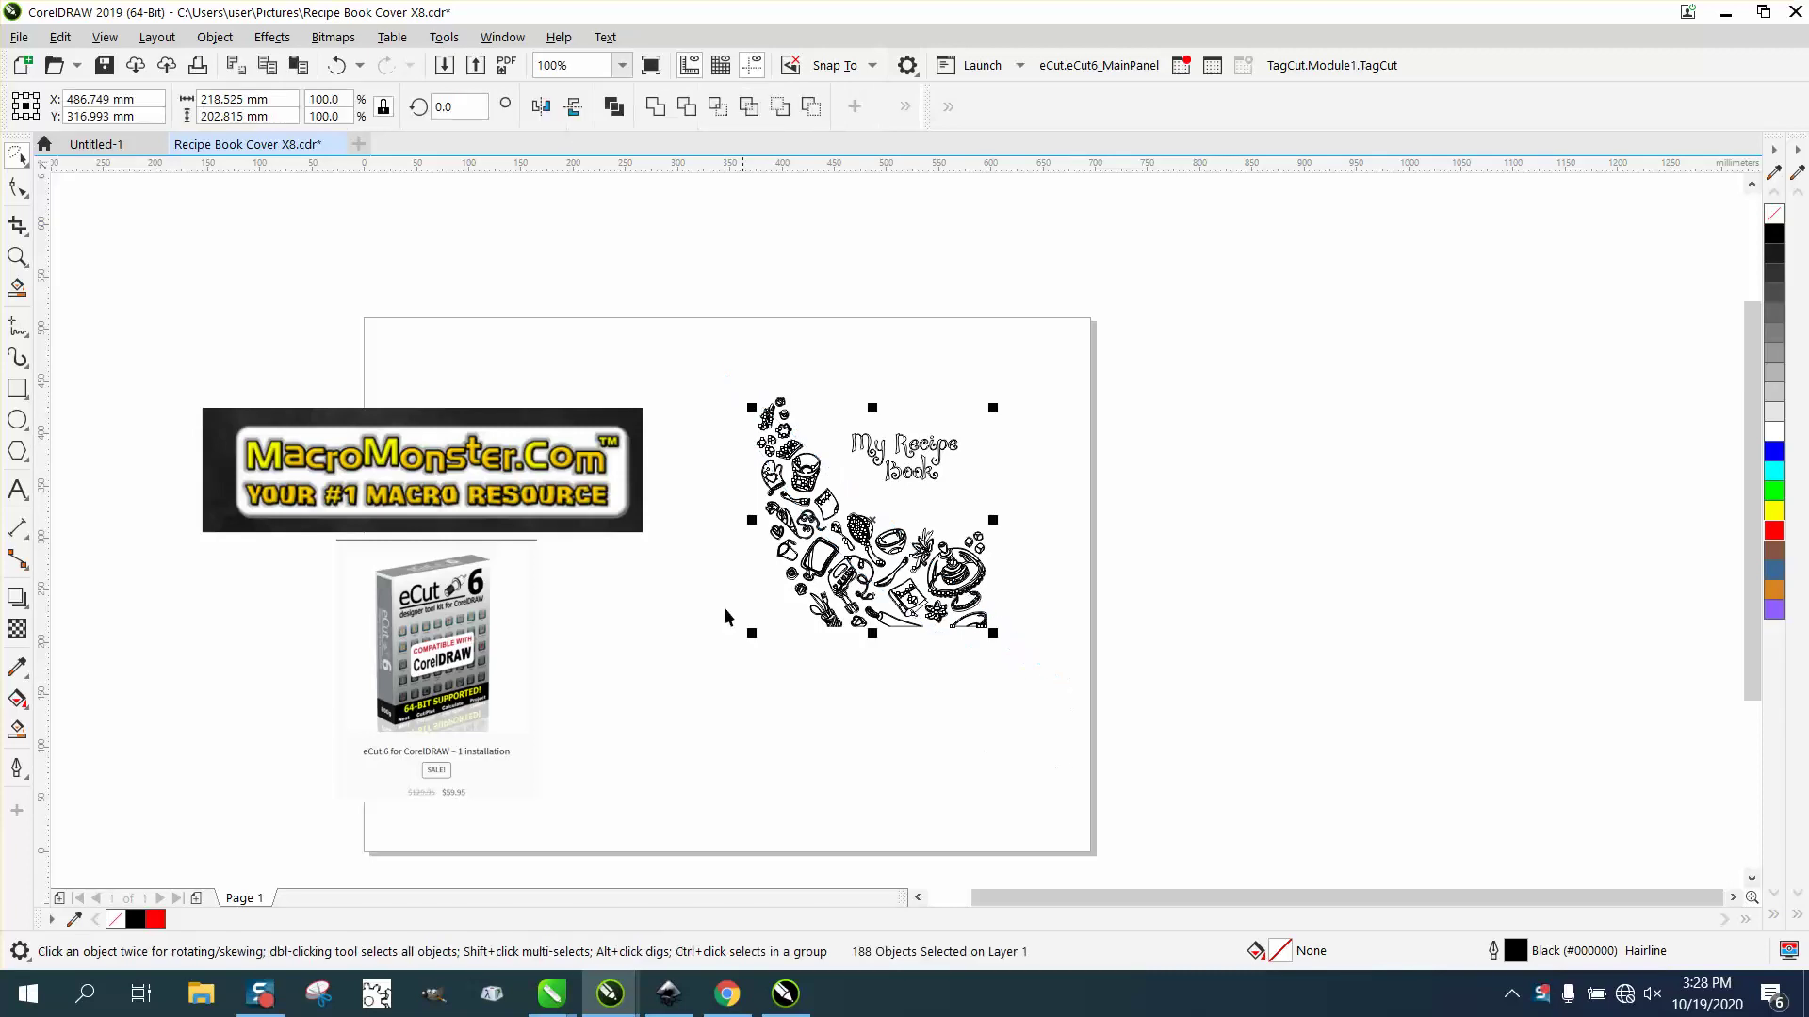
pyautogui.click(23, 165)
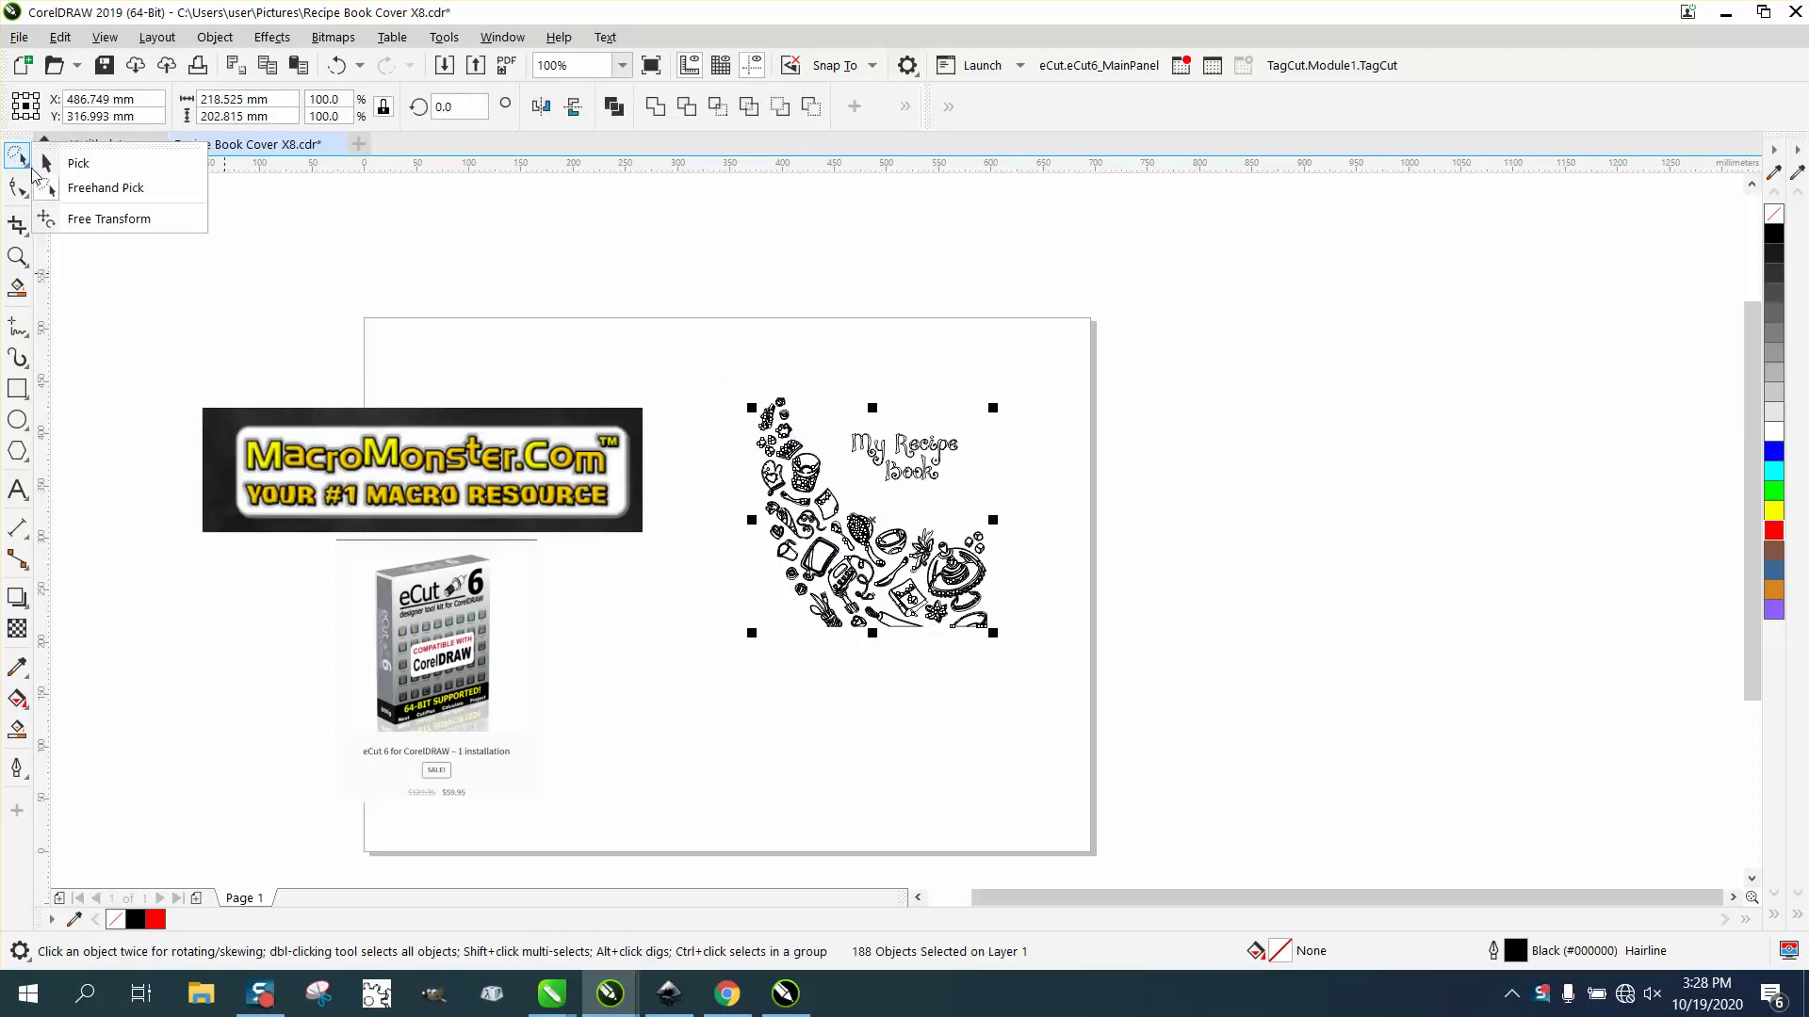
pyautogui.click(76, 162)
pyautogui.moveTo(709, 371)
pyautogui.mouseDown()
pyautogui.moveTo(953, 639)
pyautogui.moveTo(1072, 683)
pyautogui.mouseUp()
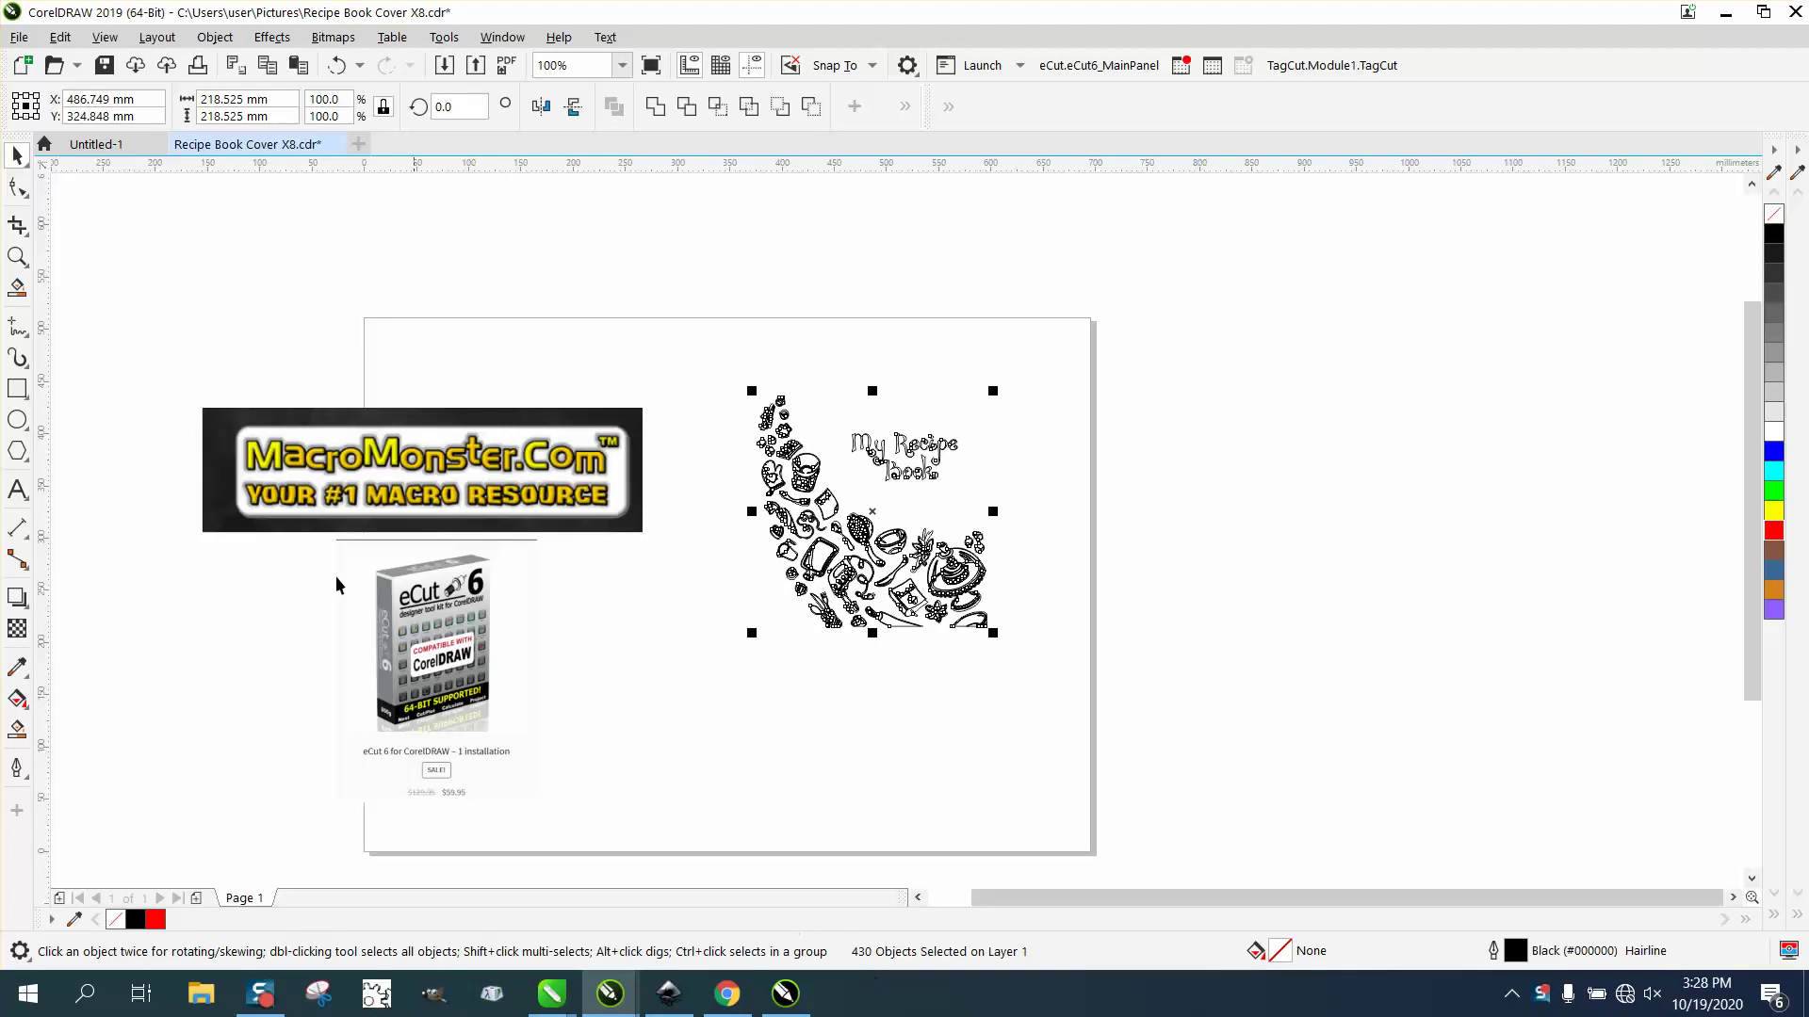
pyautogui.click(16, 256)
# - Drag the 11-object oven mitt group about 230 mm right into the empty area
pyautogui.moveTo(757, 391)
pyautogui.mouseDown()
pyautogui.moveTo(1137, 659)
pyautogui.moveTo(1162, 697)
pyautogui.mouseUp()
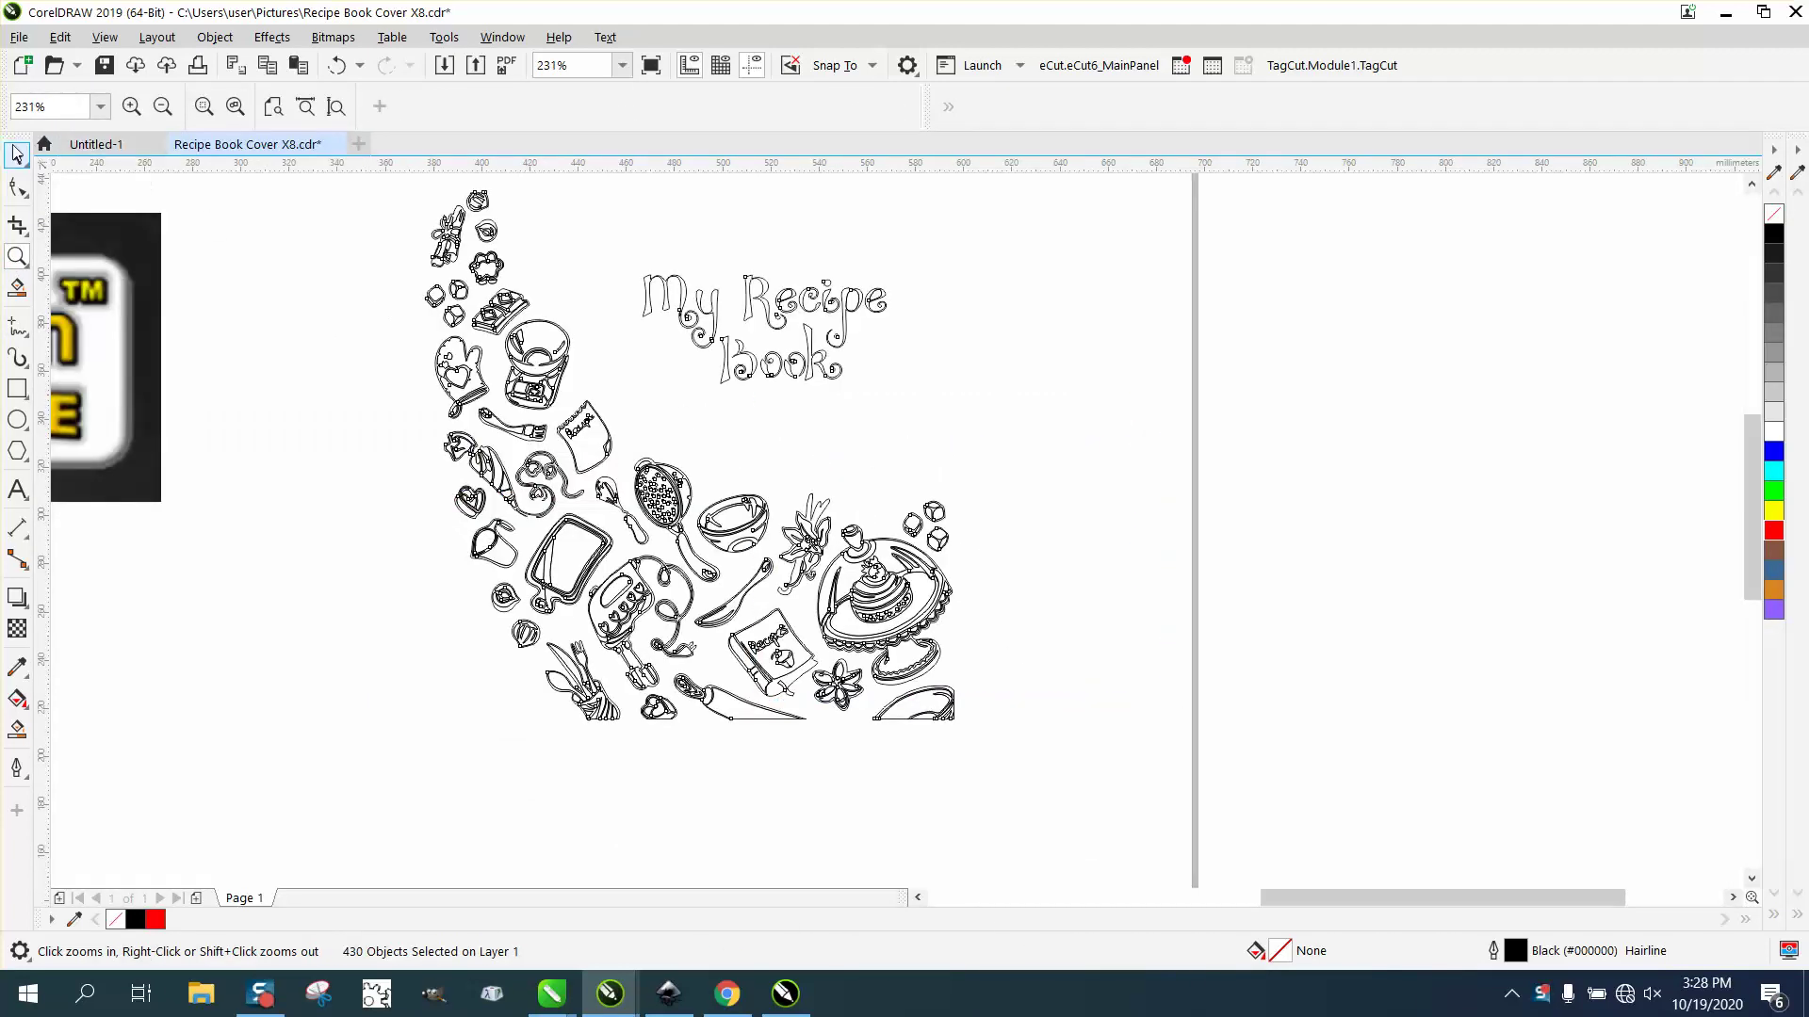
pyautogui.click(17, 154)
pyautogui.click(476, 366)
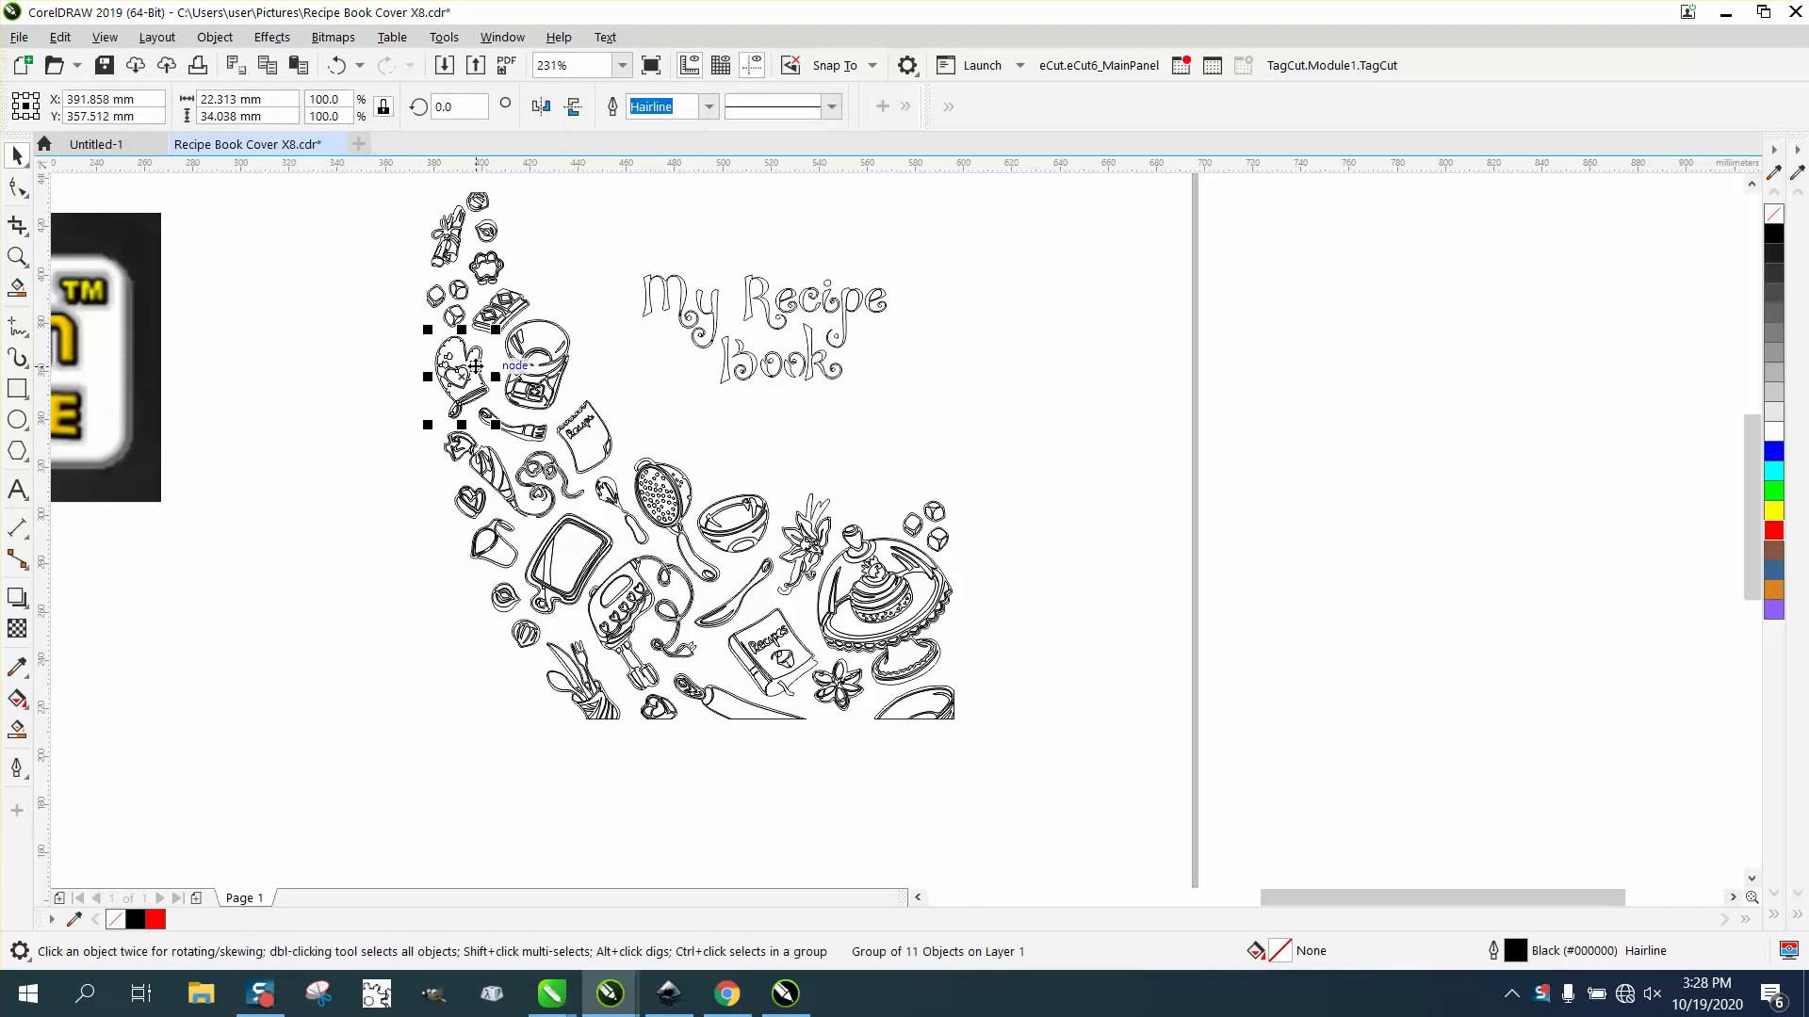
pyautogui.moveTo(476, 365); pyautogui.dragTo(1030, 366)
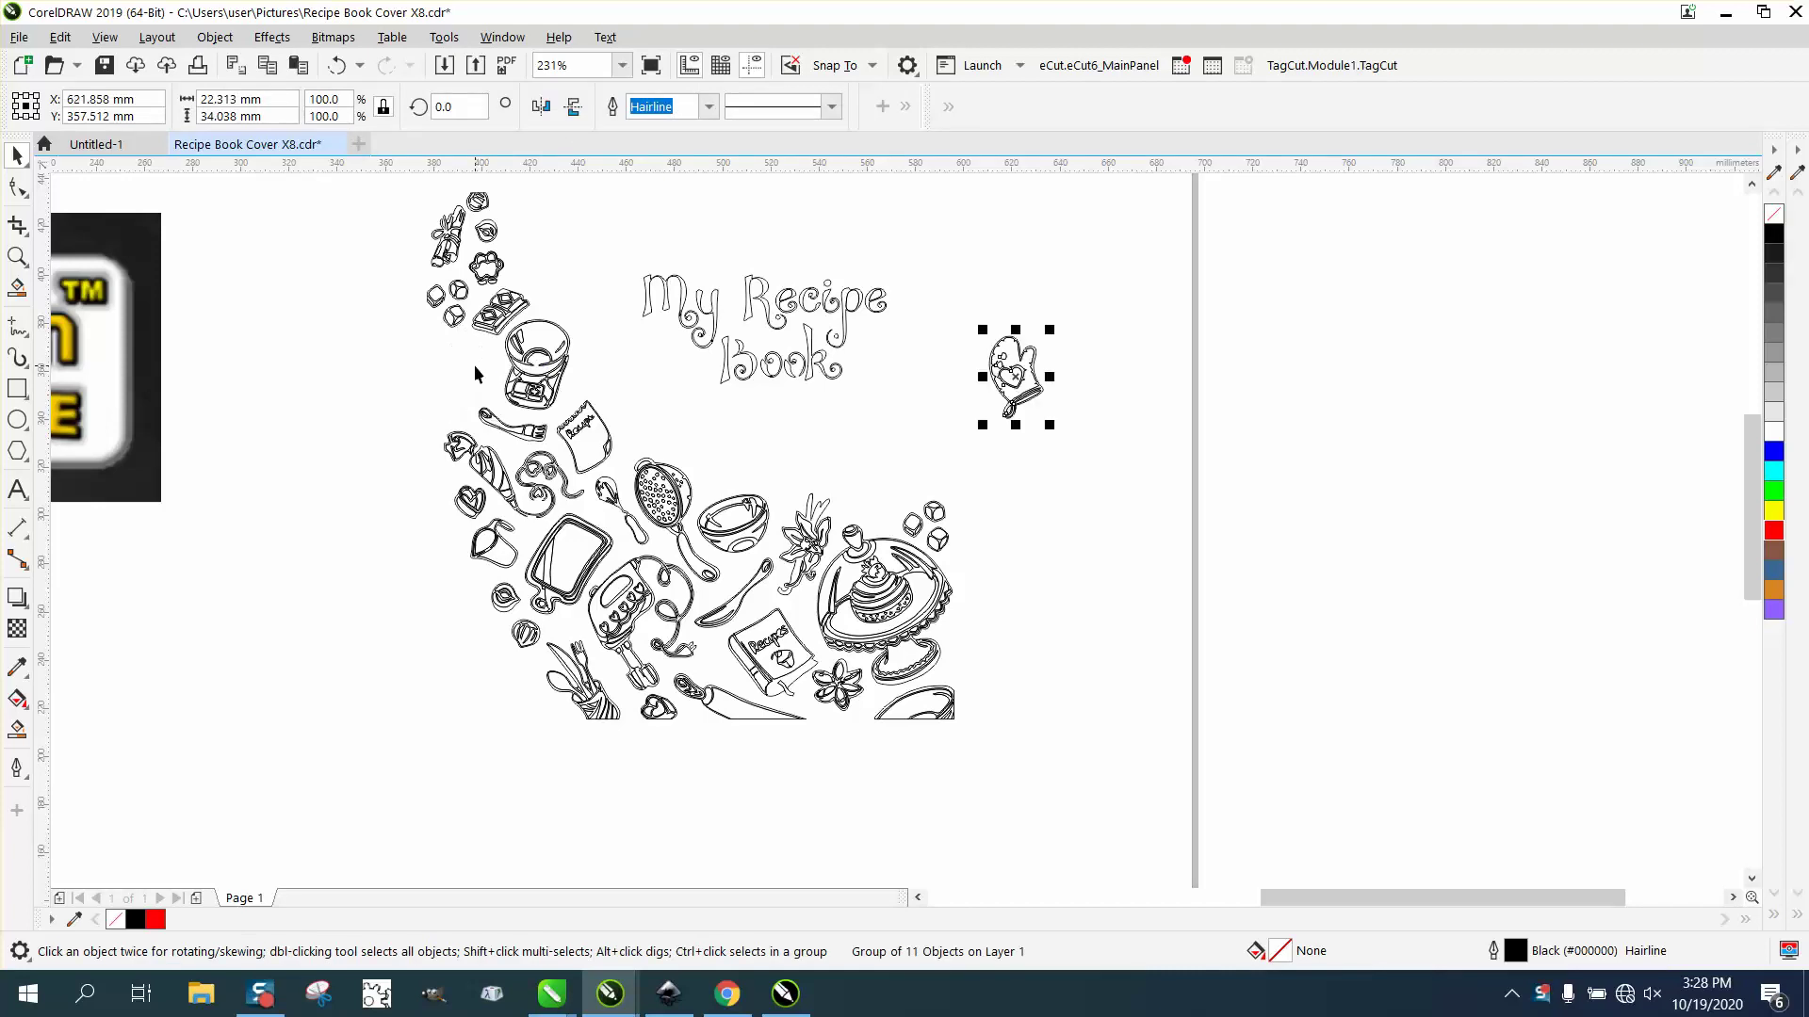
pyautogui.click(17, 257)
pyautogui.moveTo(980, 316); pyautogui.dragTo(1143, 457)
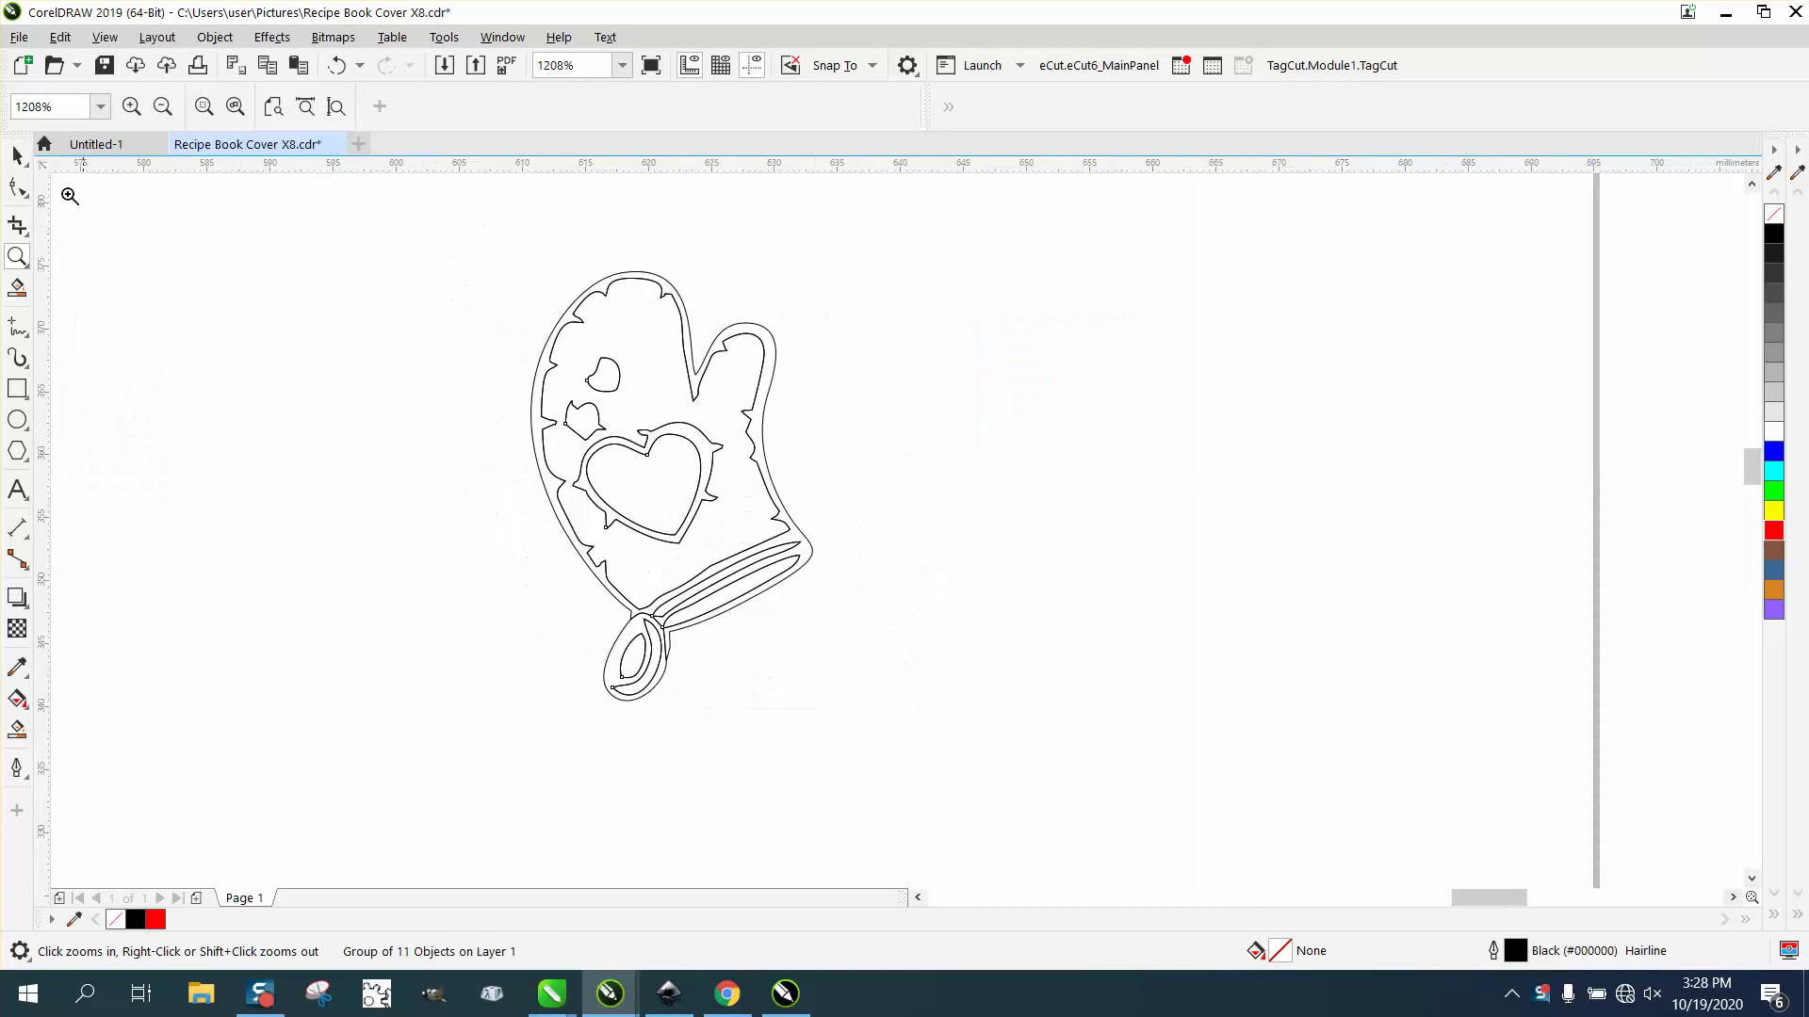
pyautogui.click(17, 156)
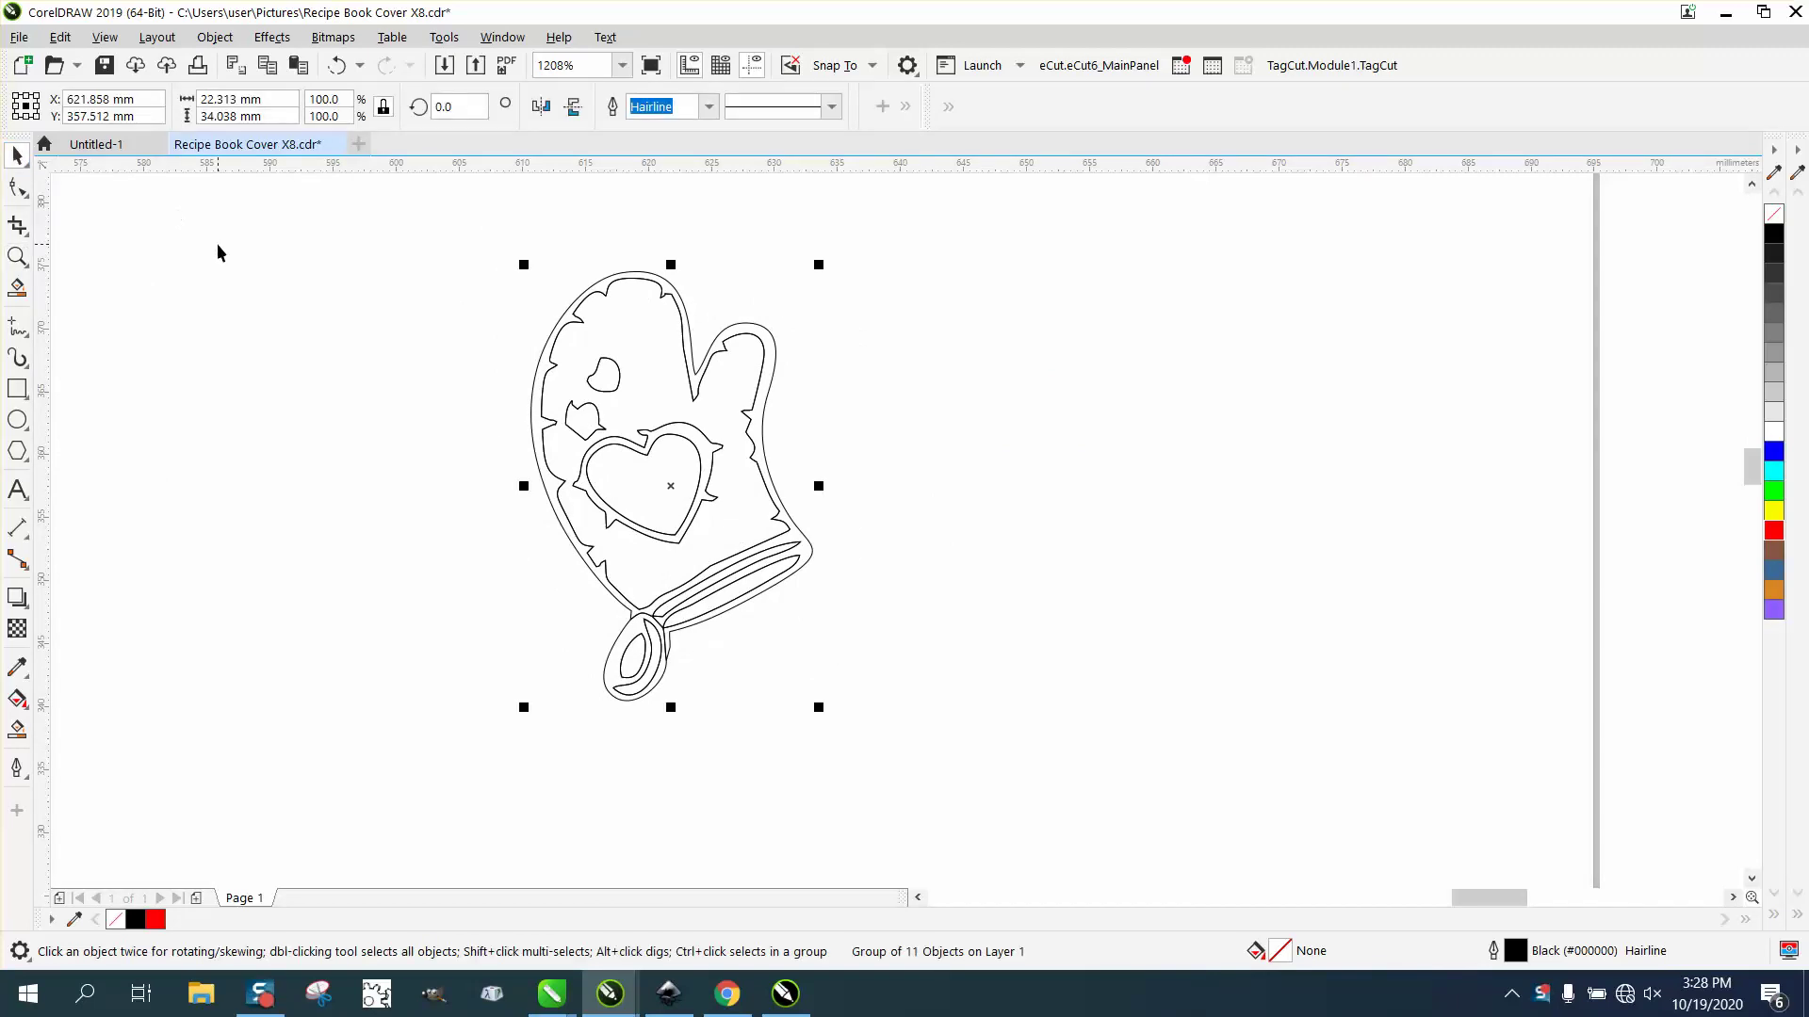
# - Smart Fill the mitt's hanging loop, outer border band and two small blobs as new shapes
pyautogui.click(17, 730)
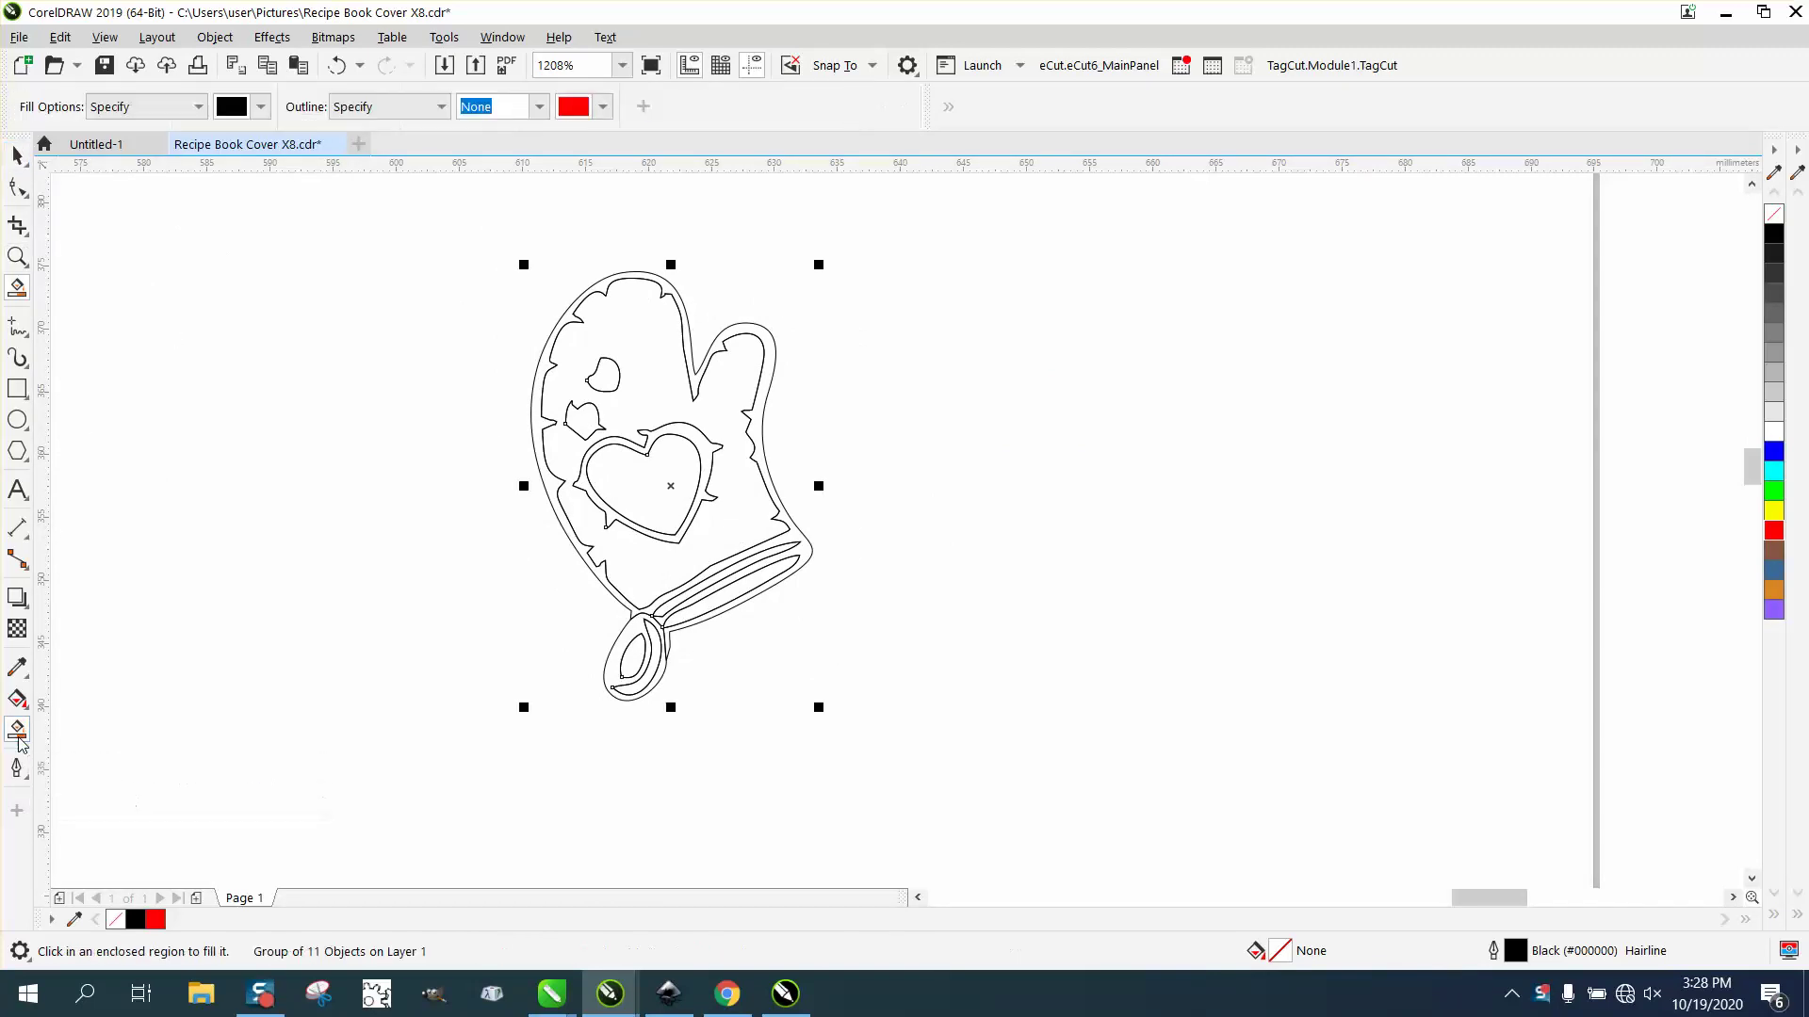
pyautogui.click(618, 650)
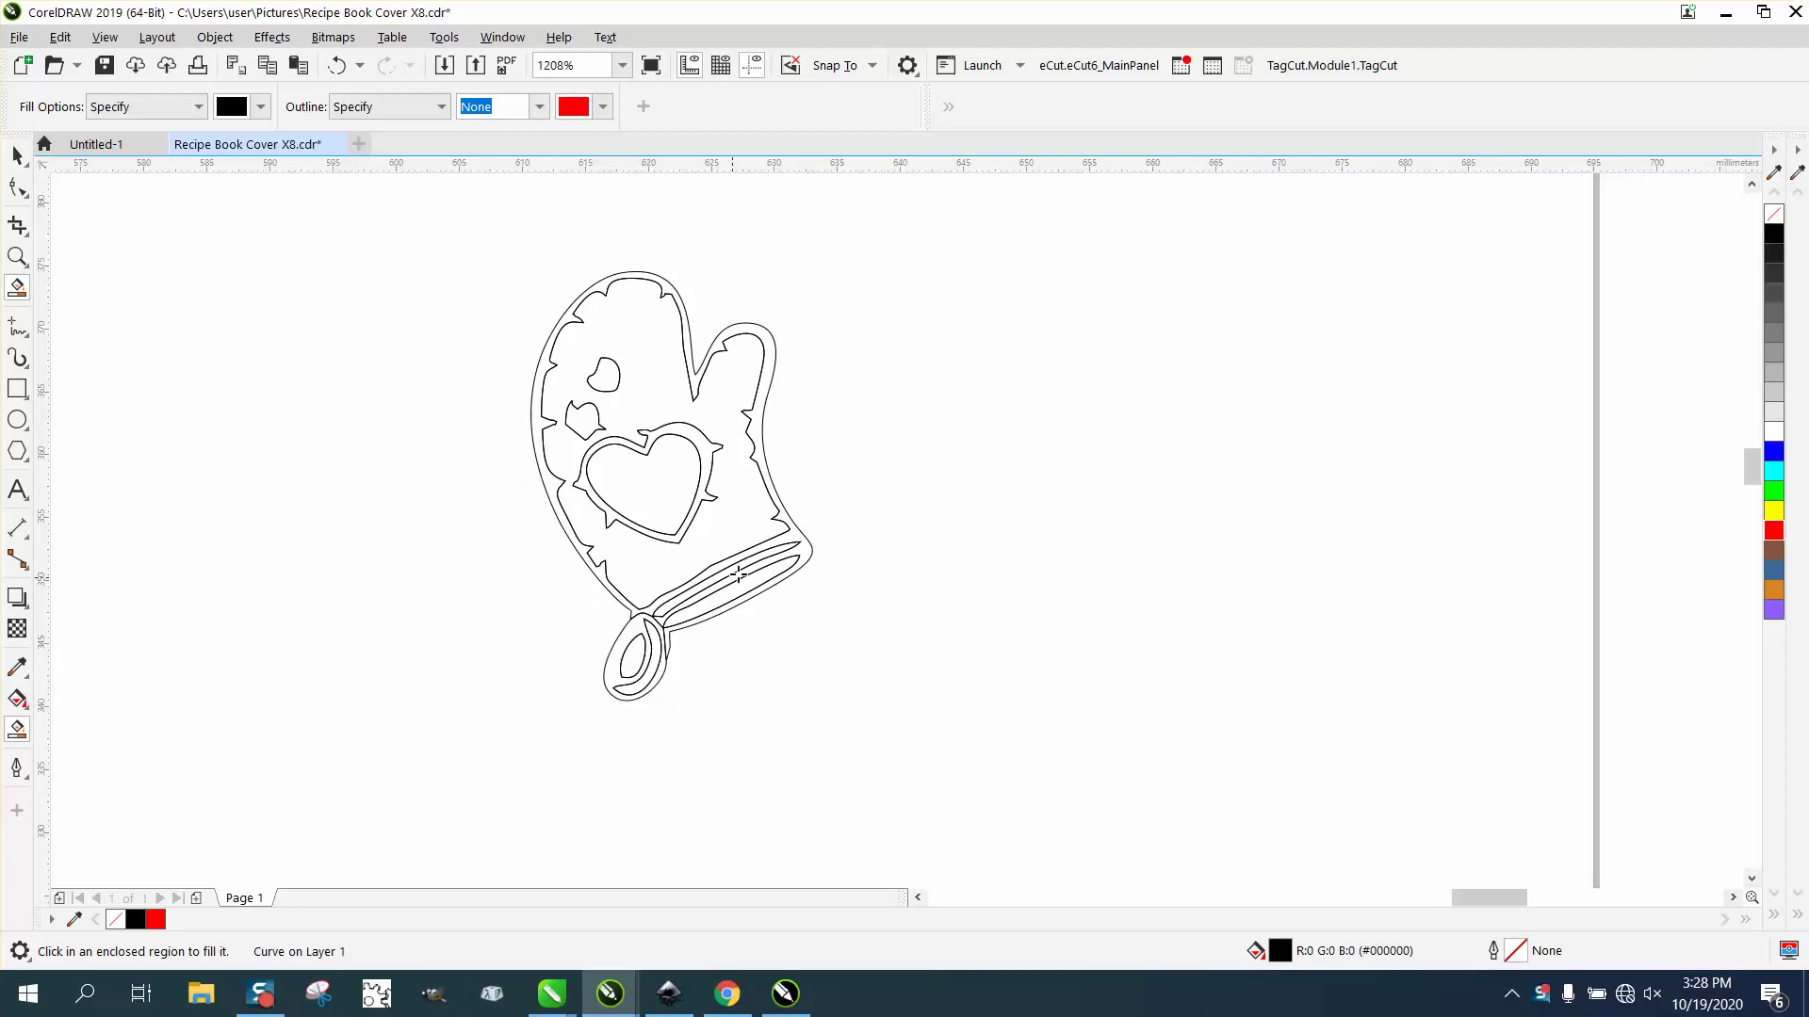
pyautogui.click(807, 546)
pyautogui.click(603, 377)
pyautogui.click(581, 420)
pyautogui.scroll(-2, 585, 430)
pyautogui.scroll(-1, 585, 431)
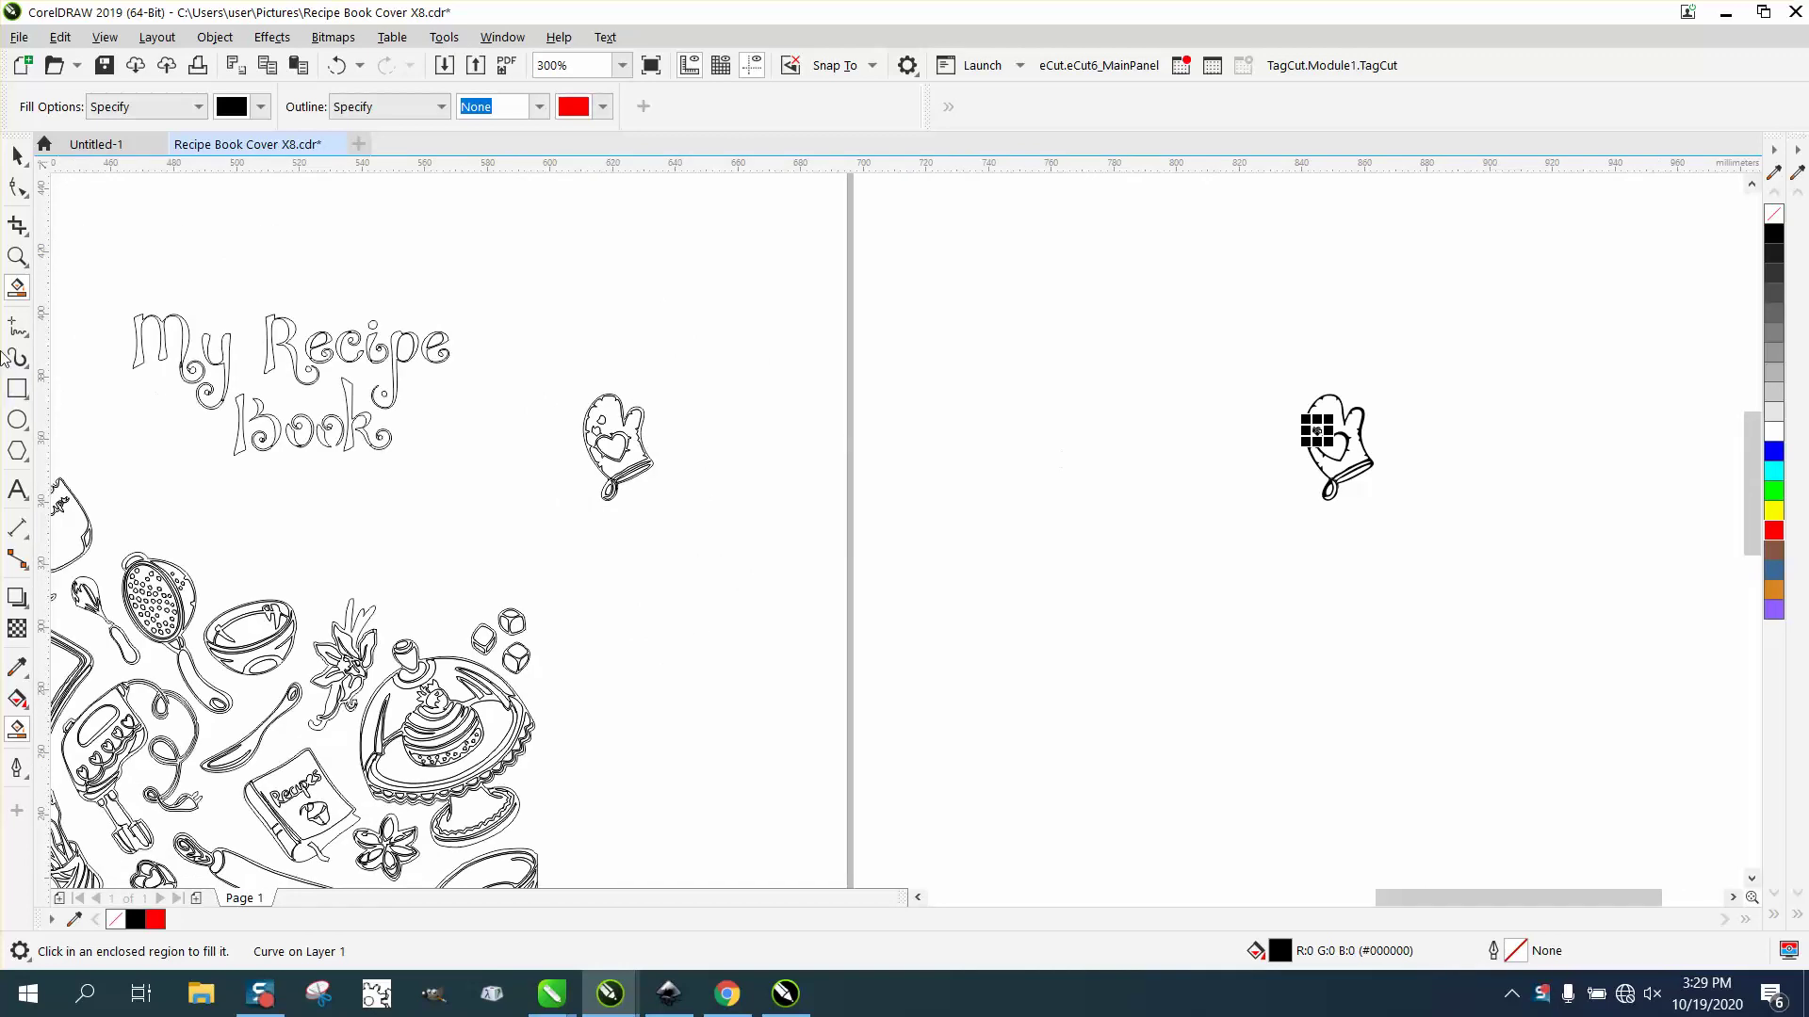
# - Give the five filled mitt pieces no fill and a black outline
pyautogui.click(17, 256)
pyautogui.moveTo(1258, 370); pyautogui.dragTo(1456, 543)
pyautogui.click(17, 155)
pyautogui.moveTo(635, 254); pyautogui.dragTo(1215, 796)
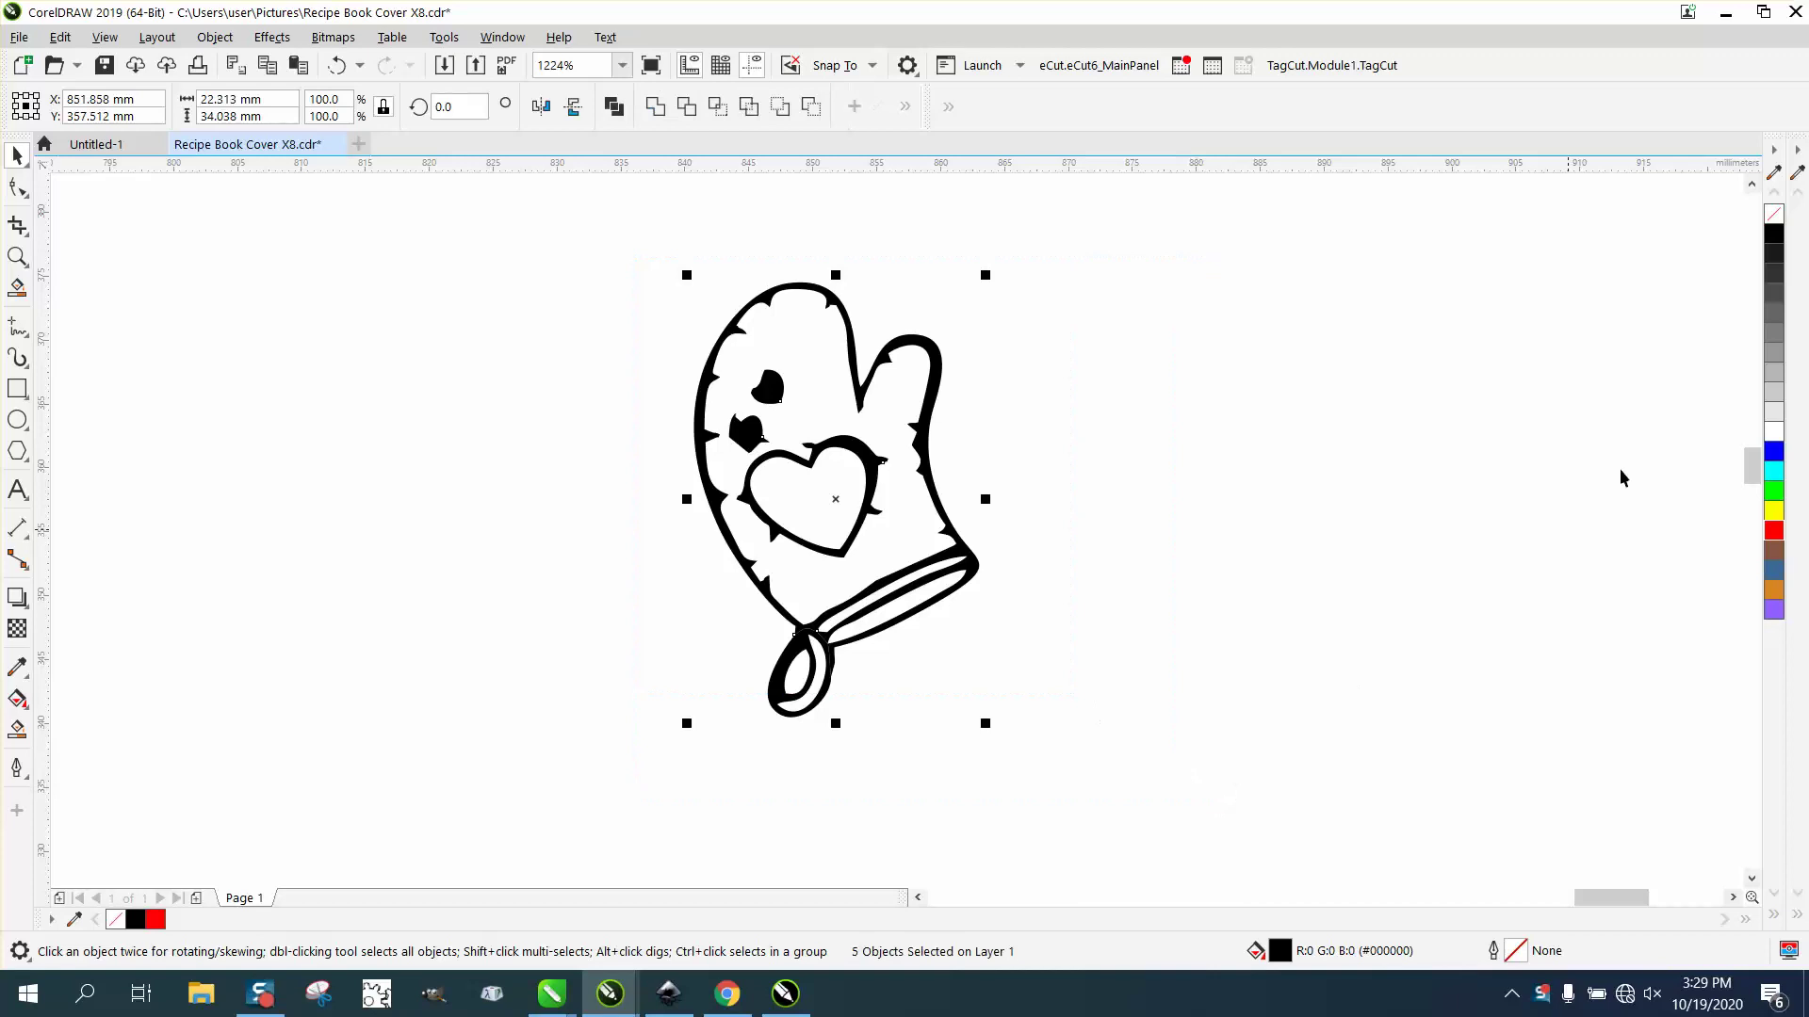
pyautogui.click(1774, 214)
pyautogui.rightClick(1775, 236)
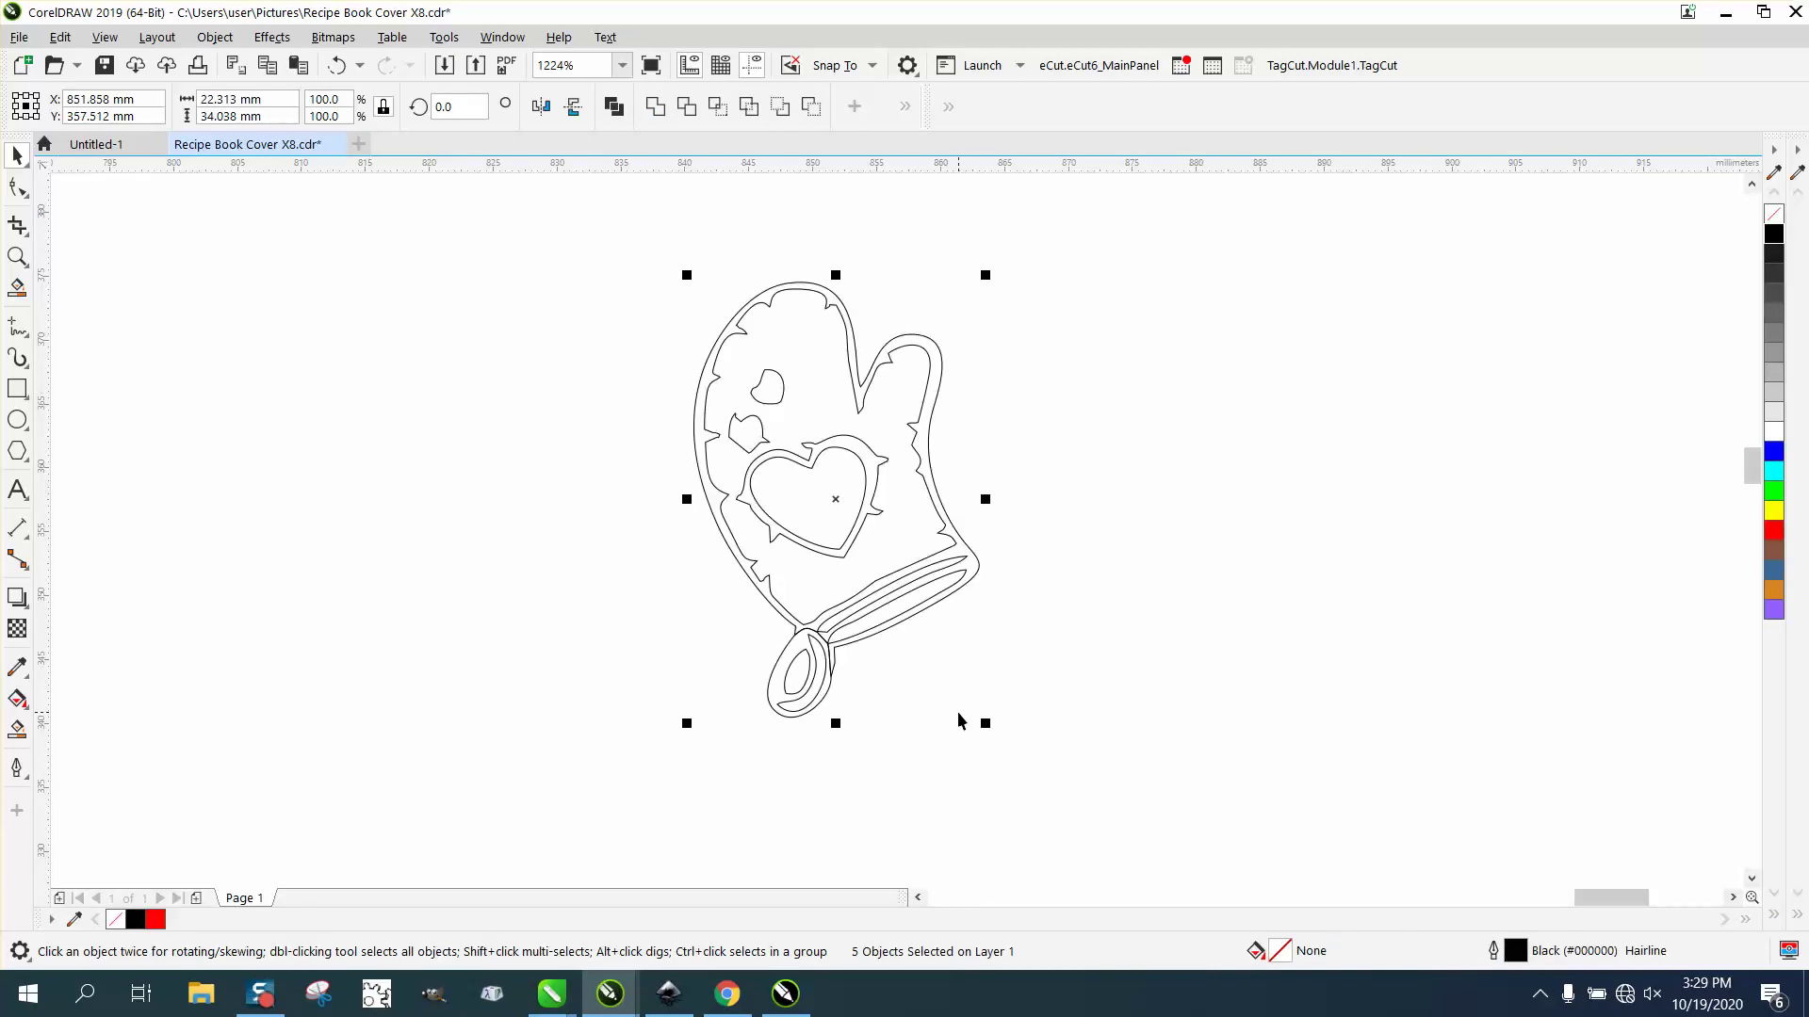
# - Select the original left-hand mitt group and zoom in to inspect the cover artwork
pyautogui.scroll(-2, 954, 708)
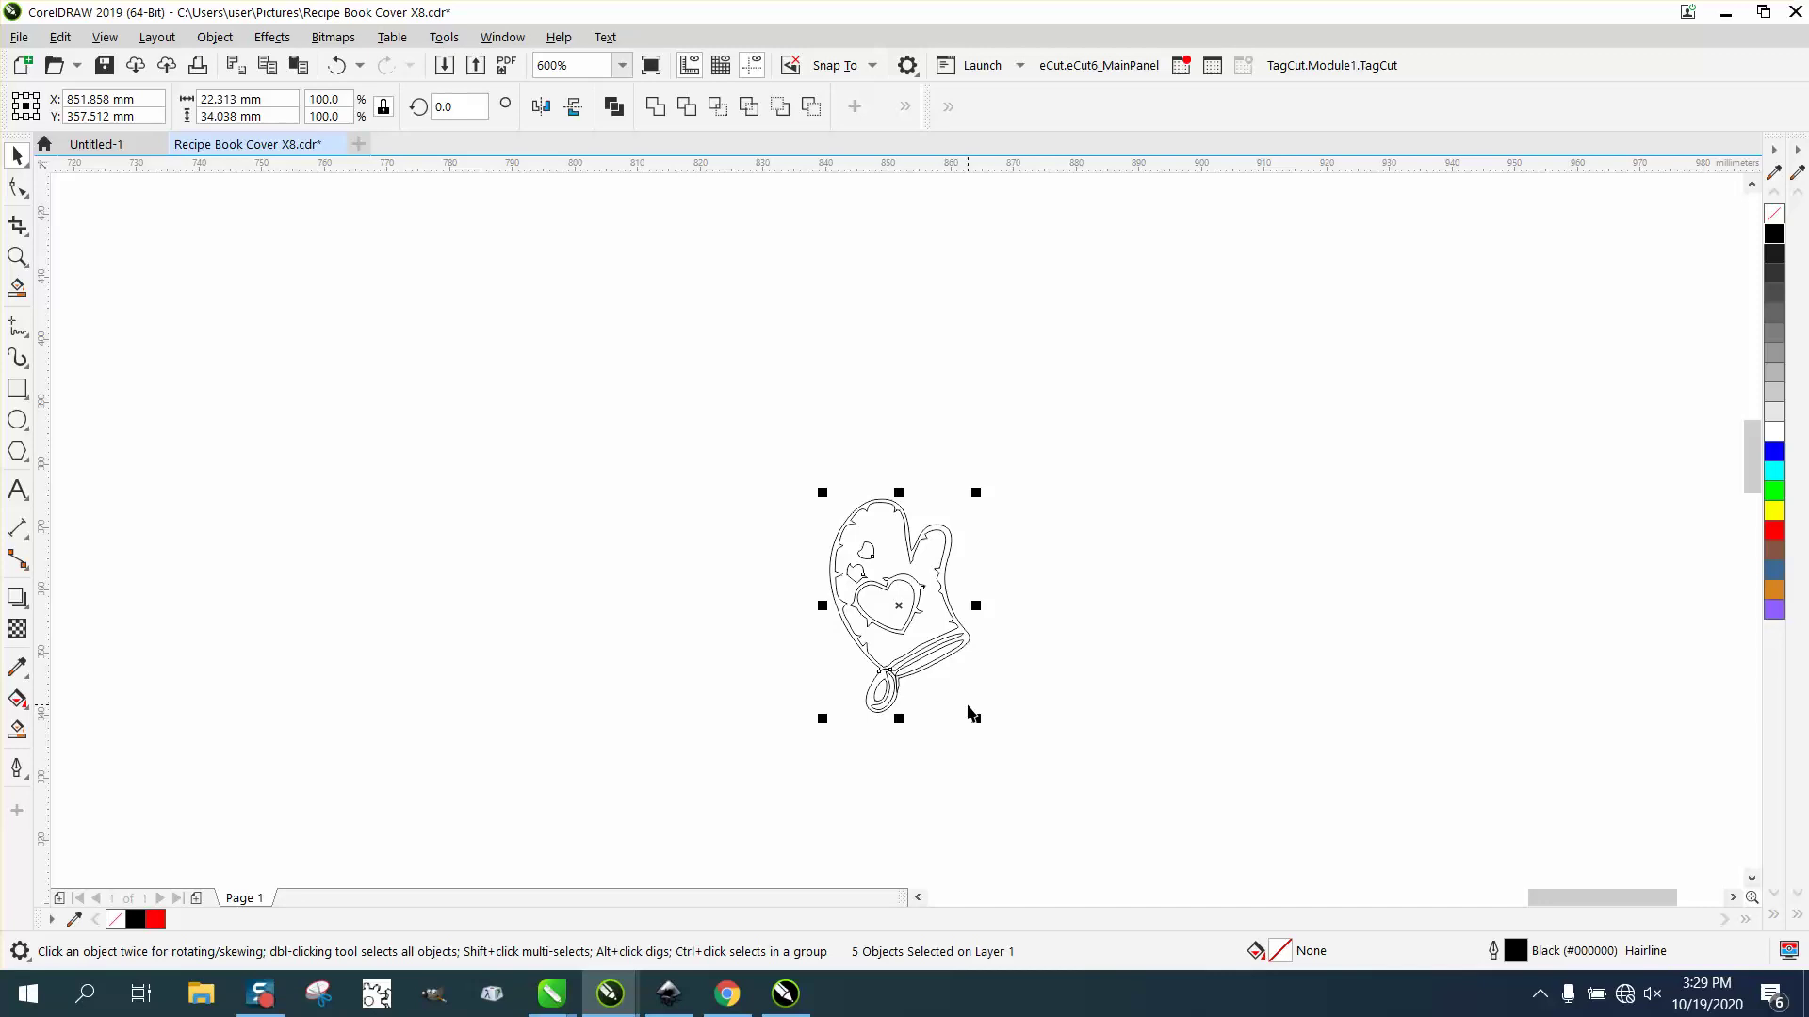
pyautogui.scroll(-1, 967, 706)
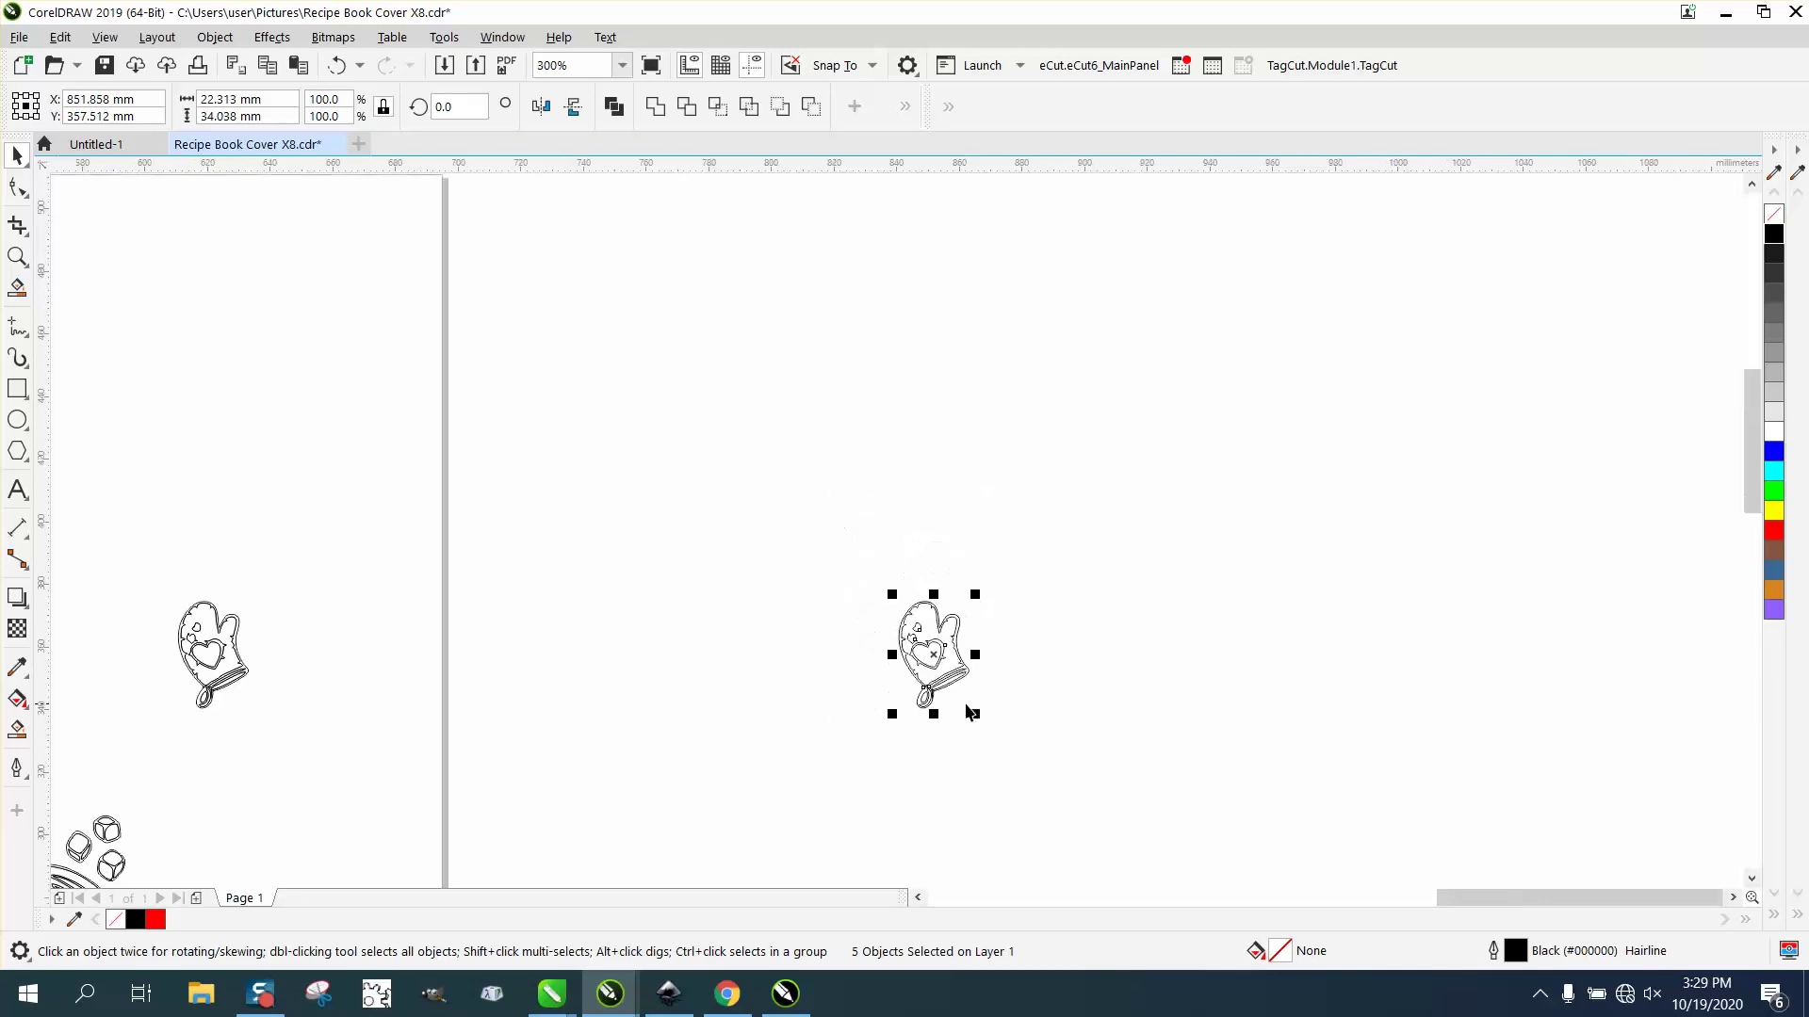
pyautogui.moveTo(146, 577); pyautogui.dragTo(324, 747)
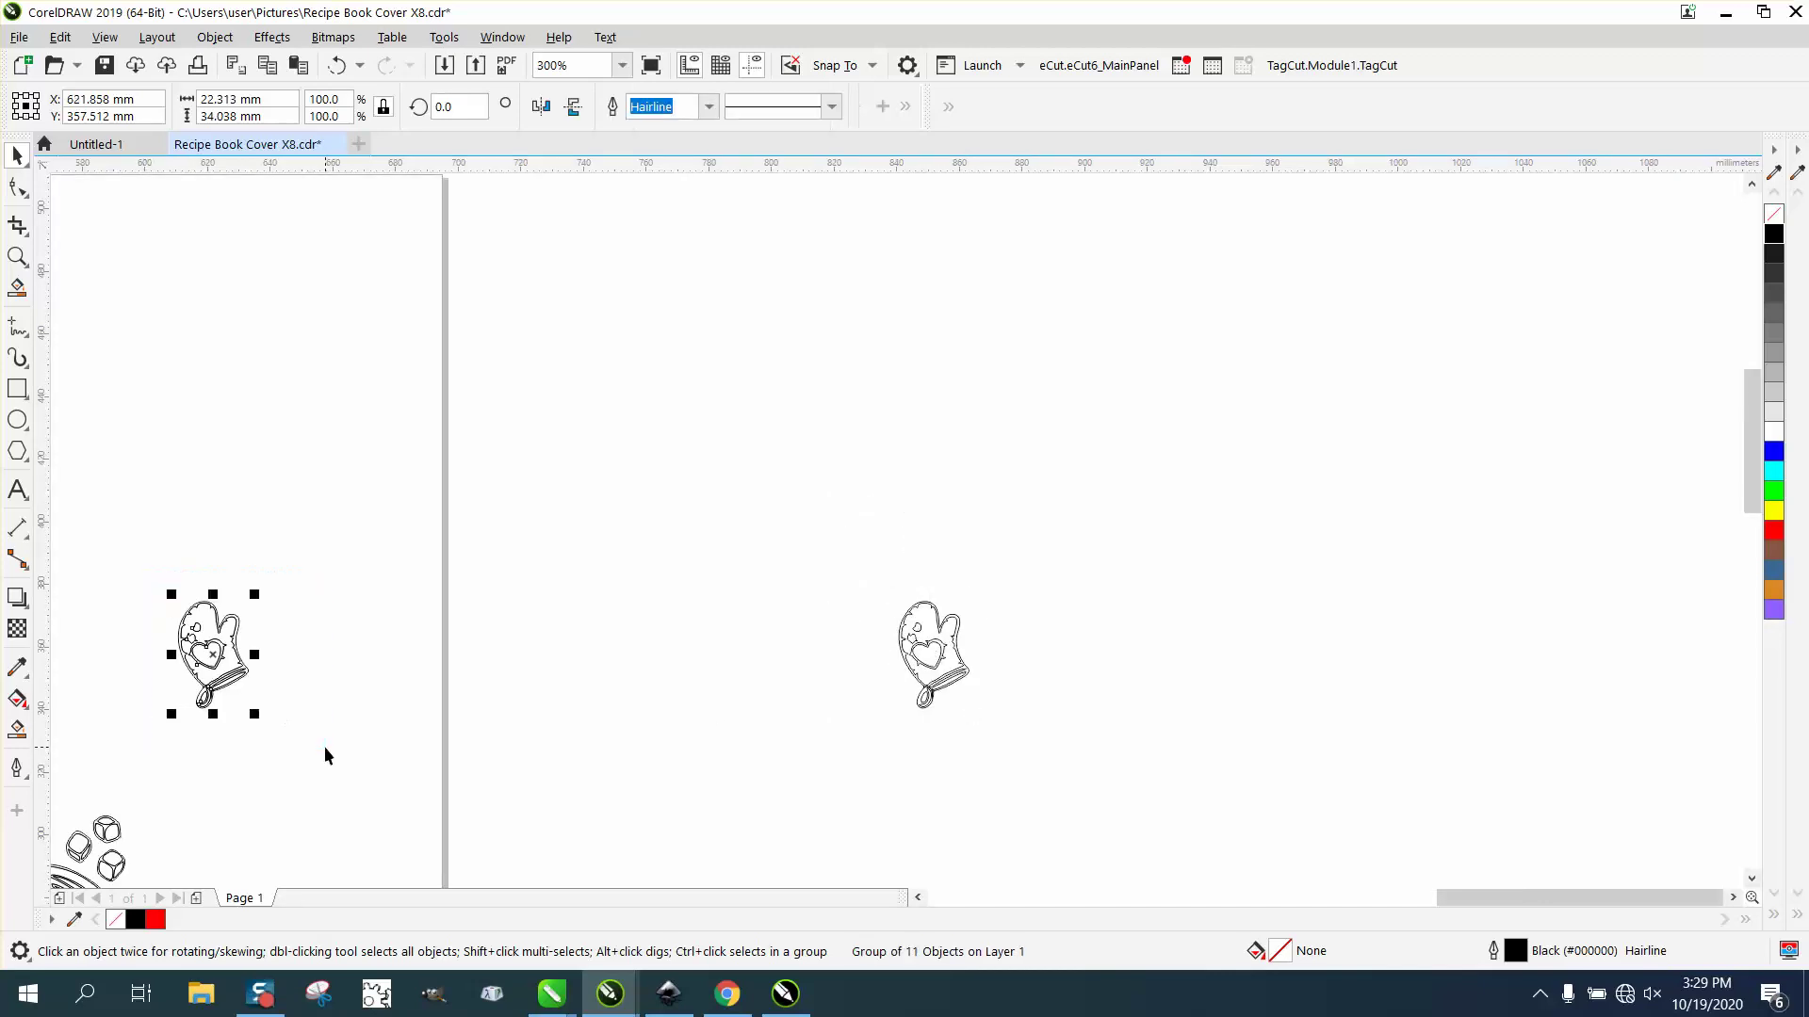
pyautogui.scroll(-1, 514, 723)
pyautogui.scroll(-1, 733, 729)
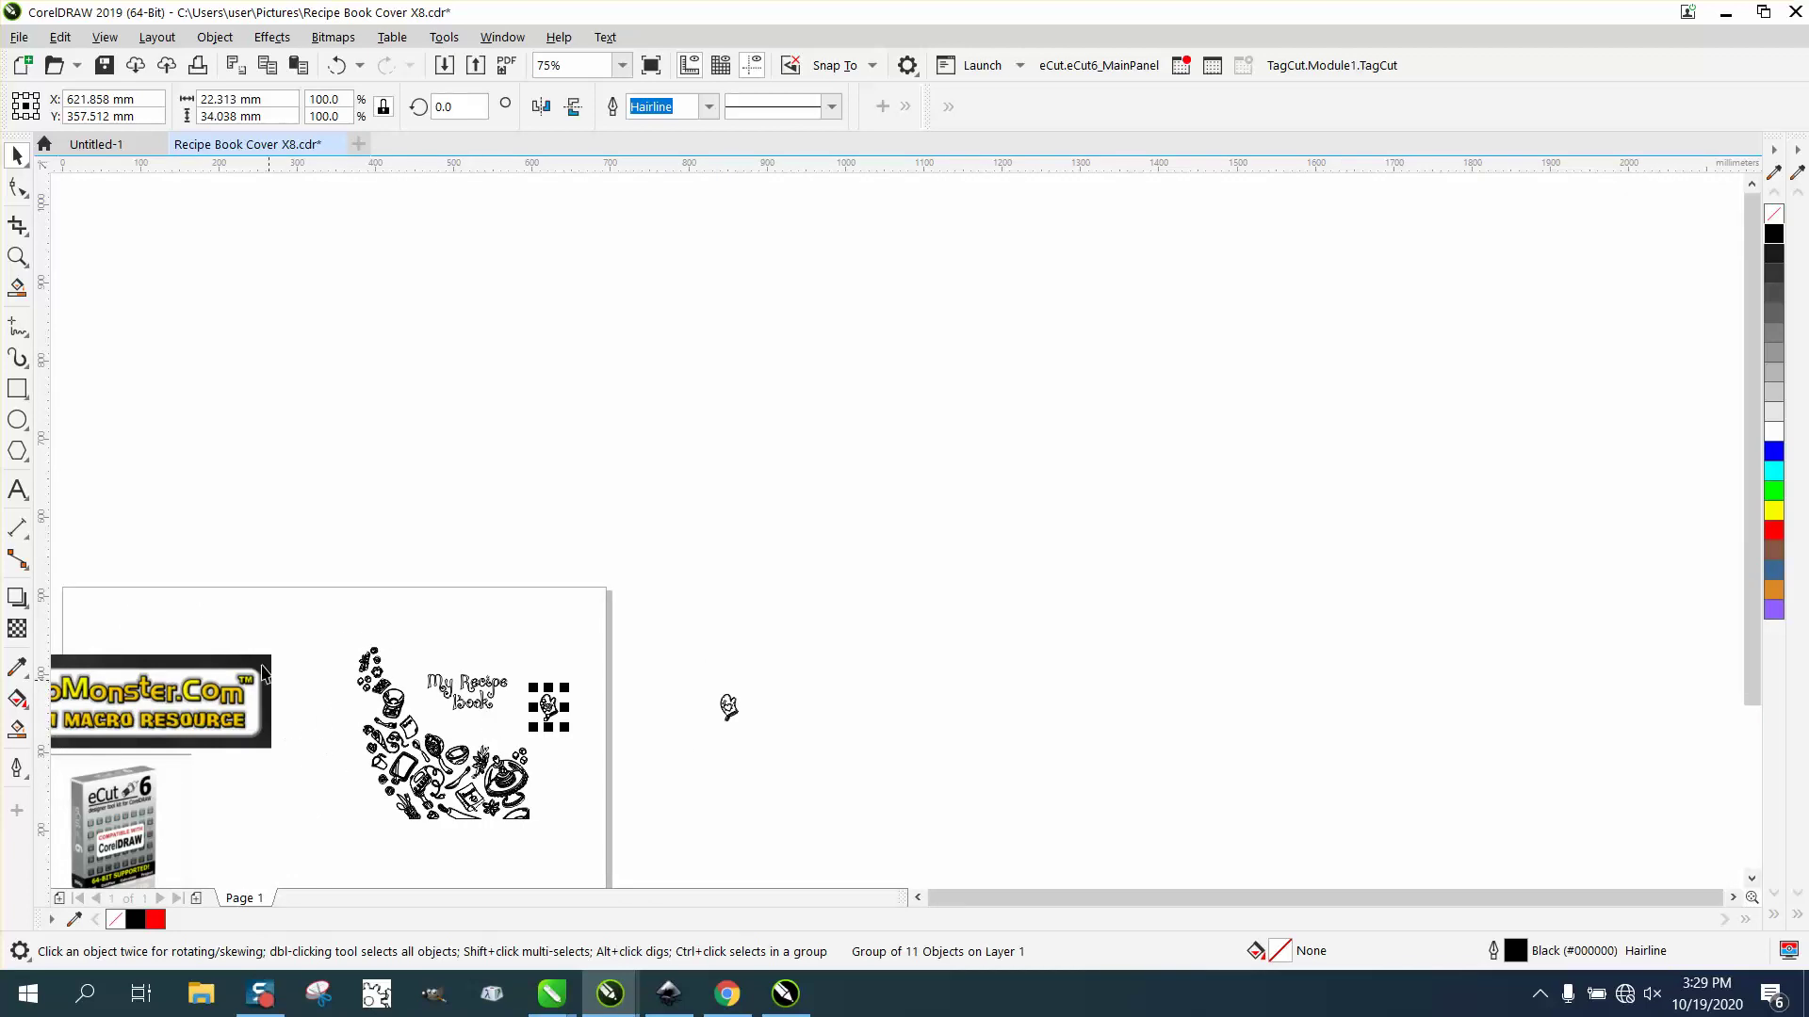
pyautogui.click(16, 257)
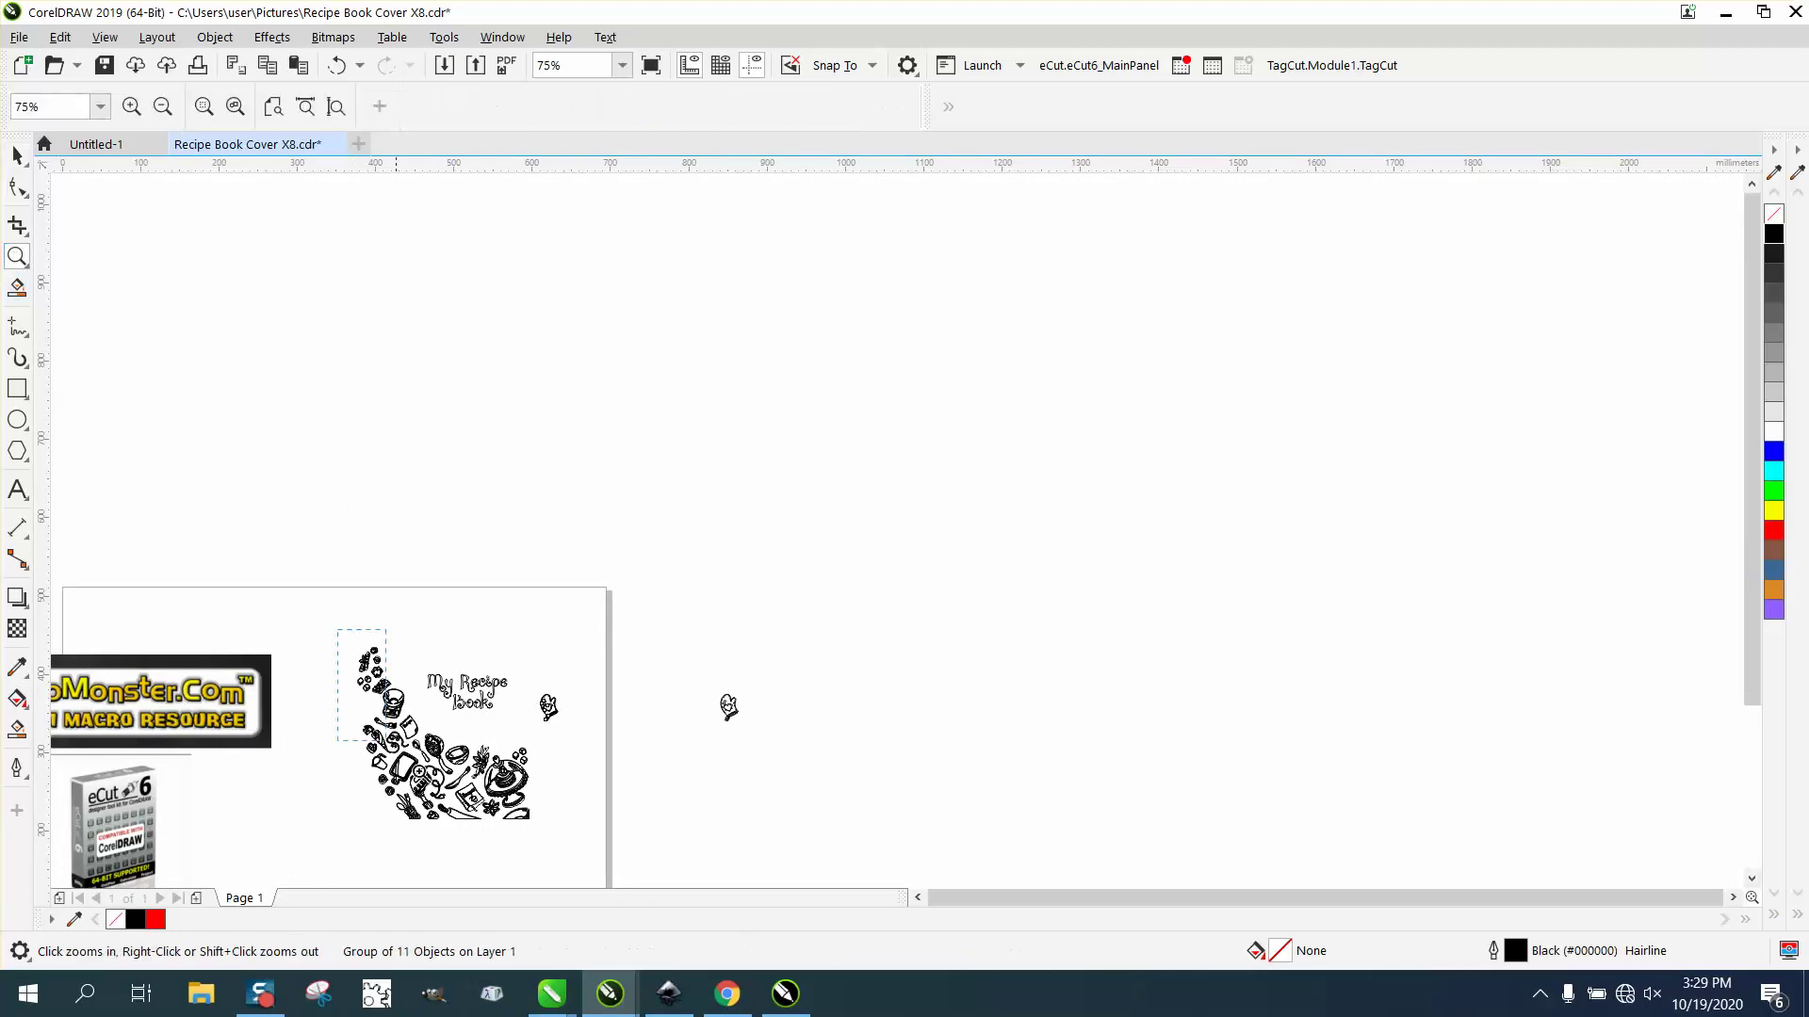
pyautogui.click(785, 884)
pyautogui.moveTo(449, 323); pyautogui.dragTo(594, 386)
pyautogui.rightClick(590, 499)
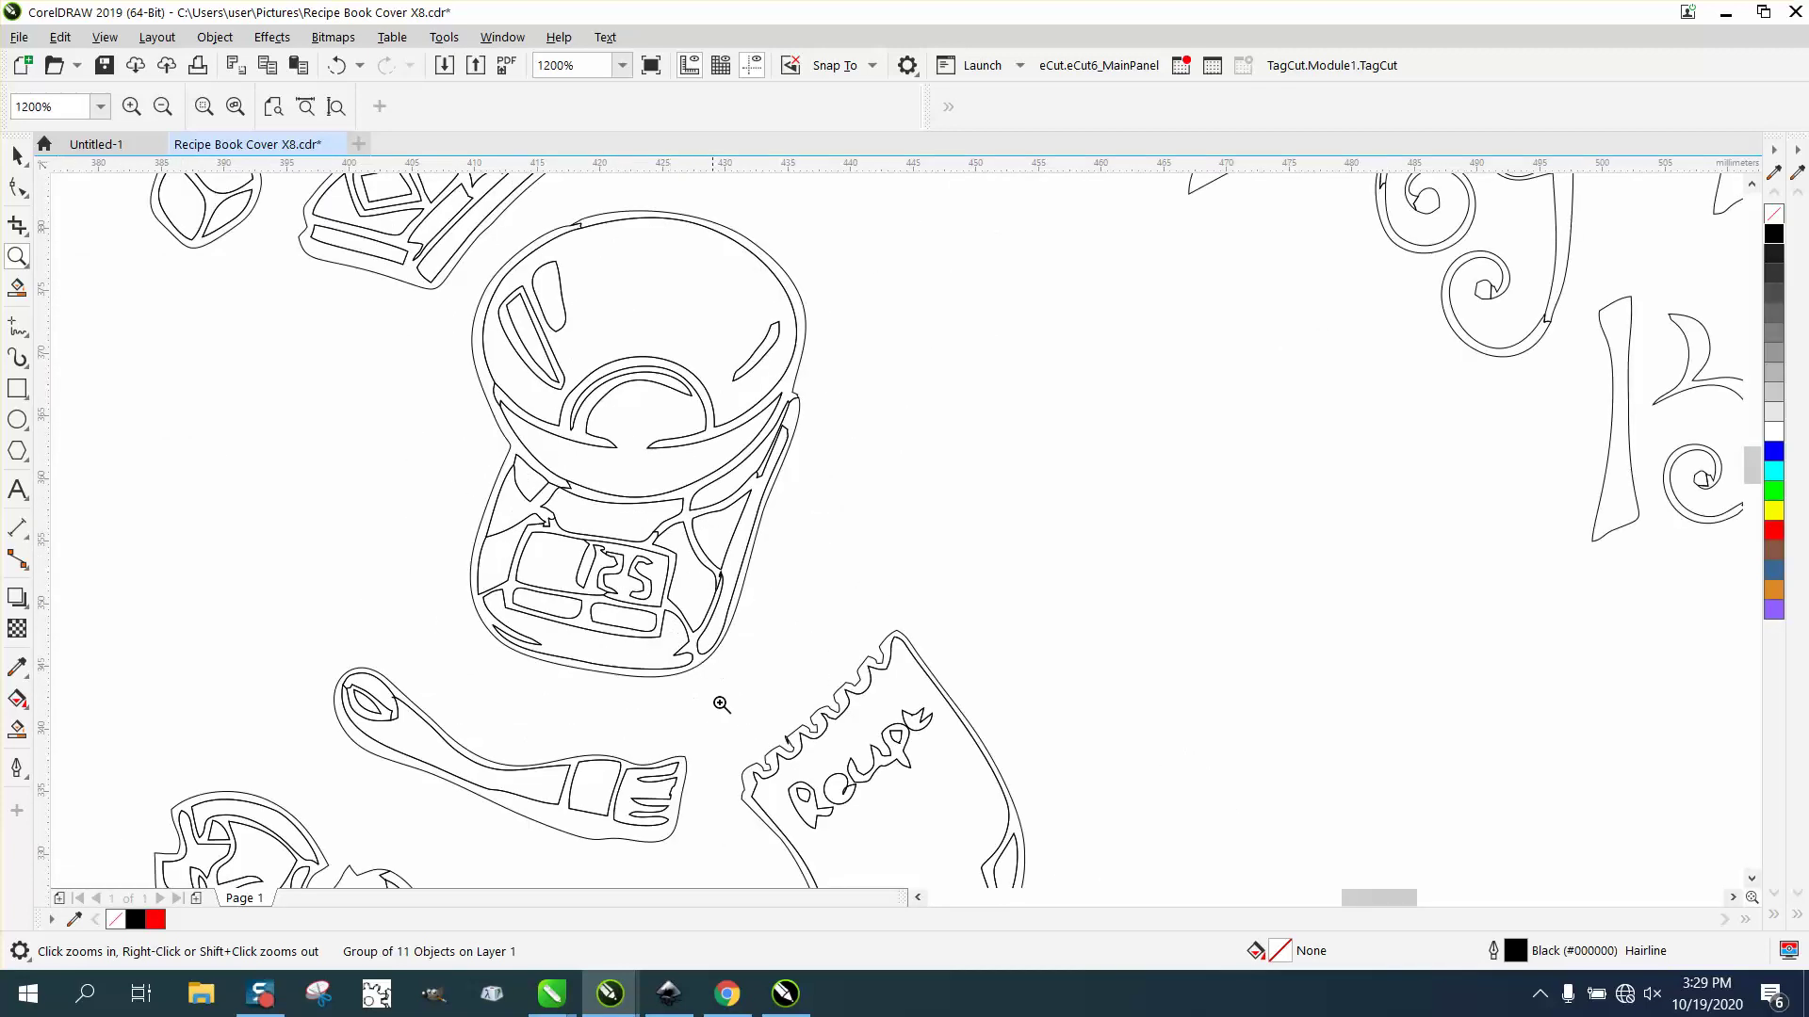
pyautogui.rightClick(780, 716)
pyautogui.rightClick(759, 691)
pyautogui.rightClick(760, 691)
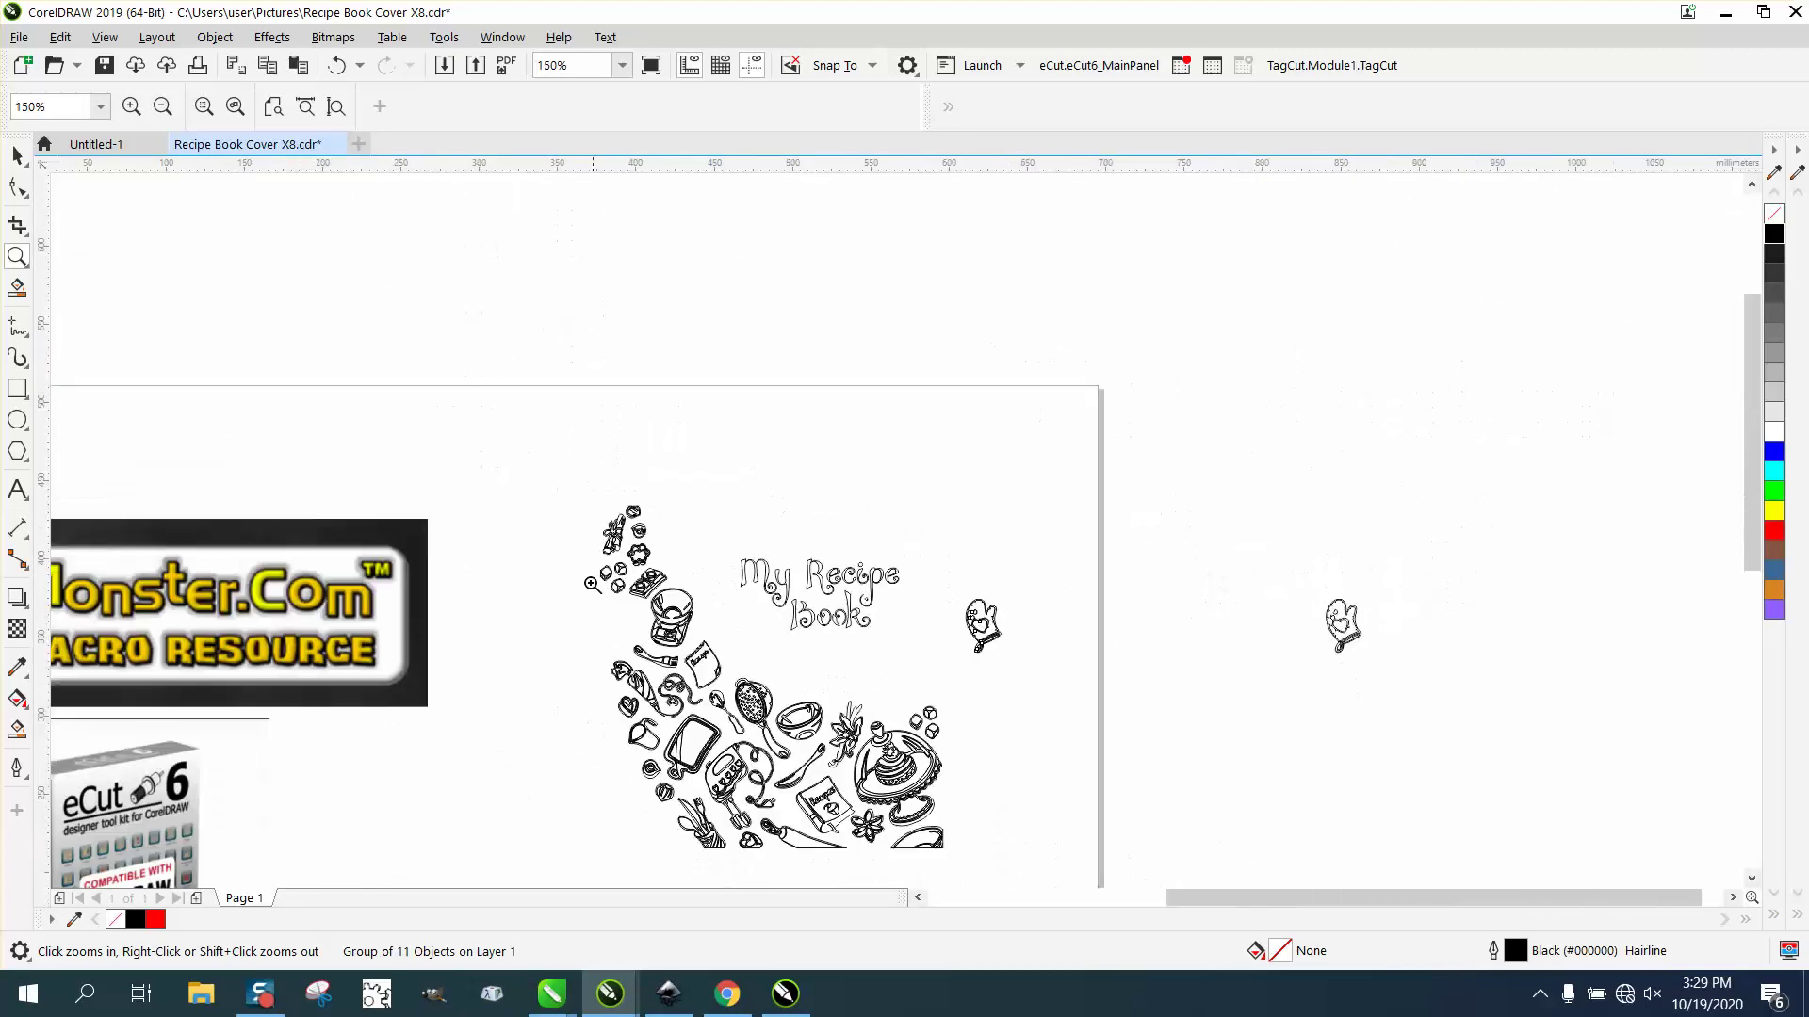
# - Reselect the oven mitt and undo its move, shifting it 230 mm left among the doodles
pyautogui.click(24, 162)
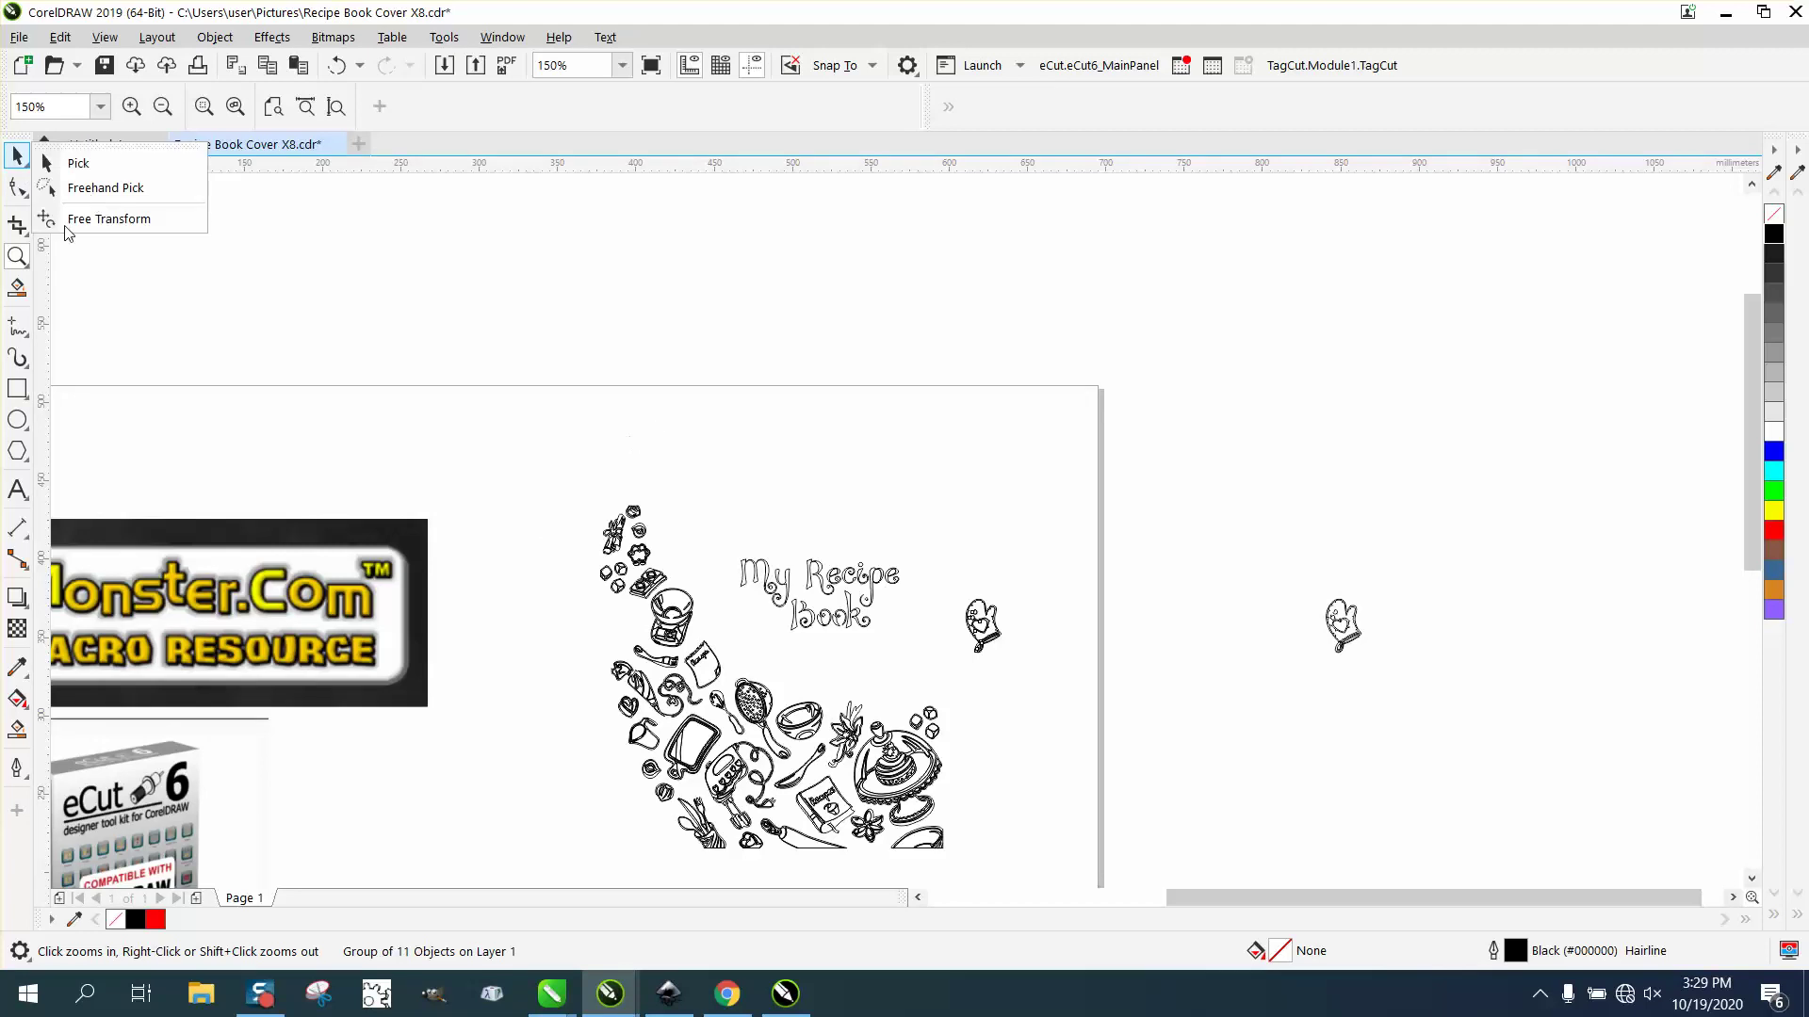
pyautogui.click(19, 158)
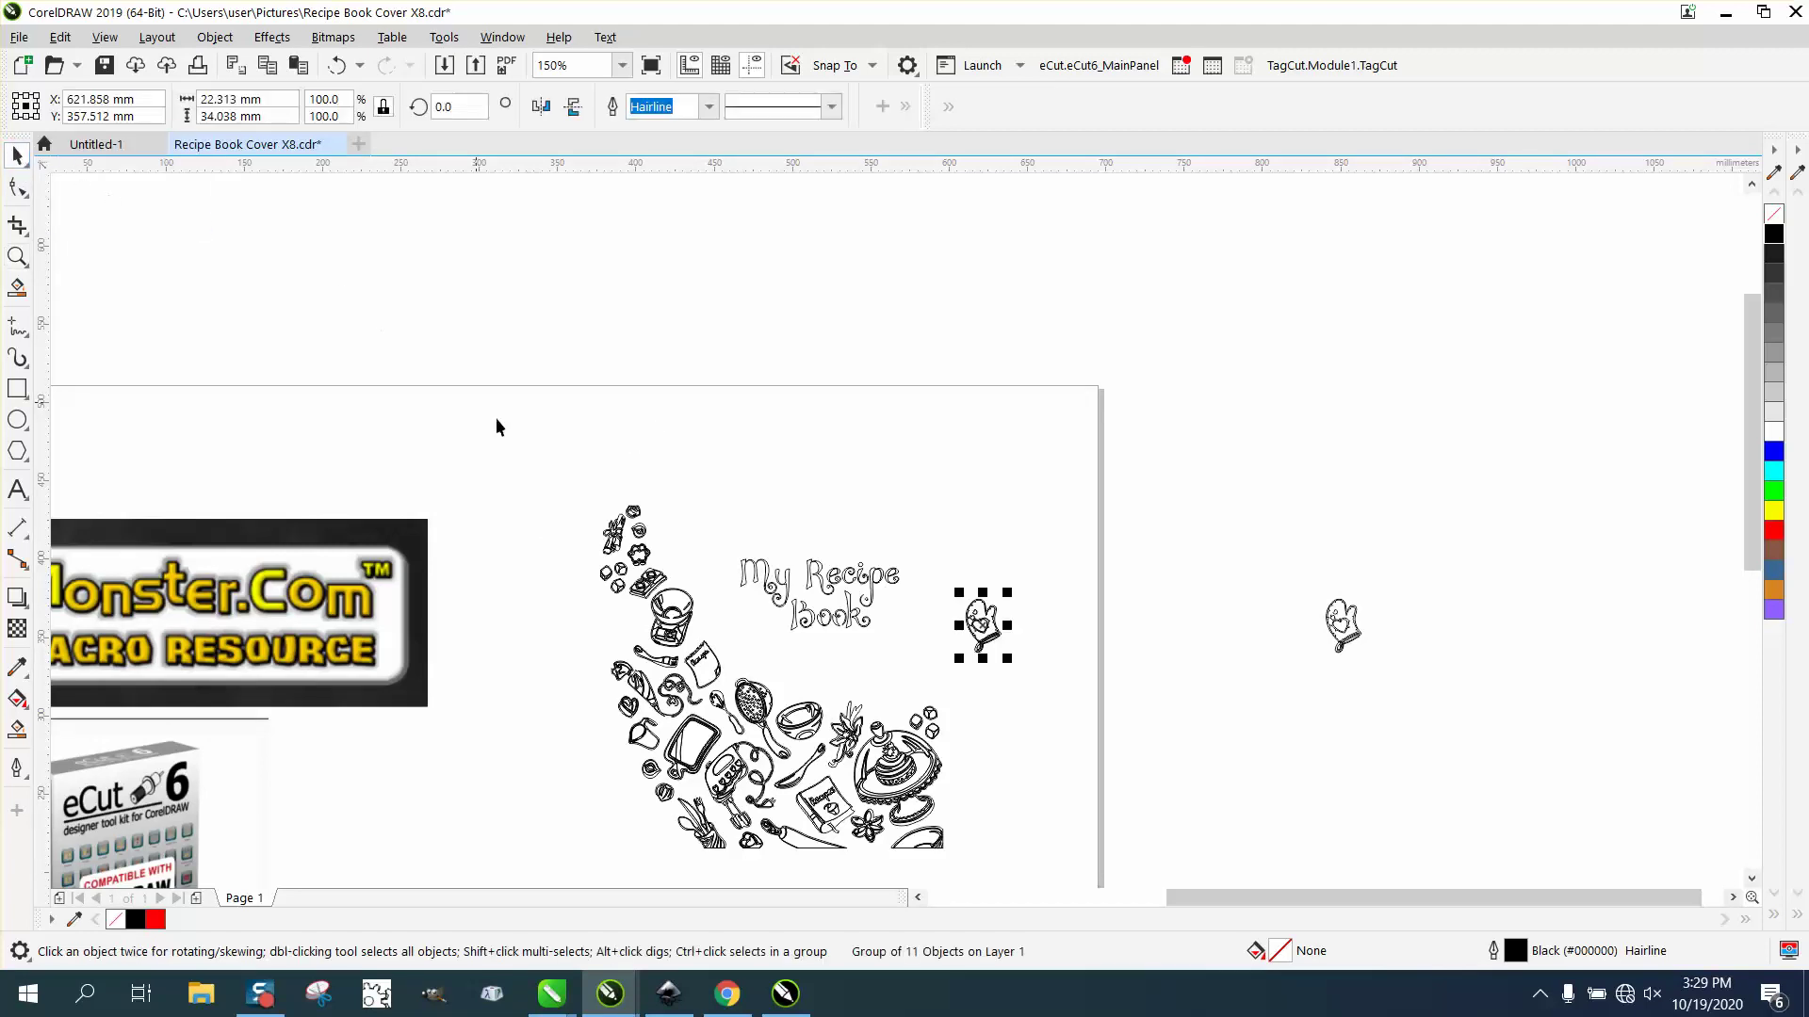
pyautogui.click(550, 450)
pyautogui.scroll(-1, 550, 449)
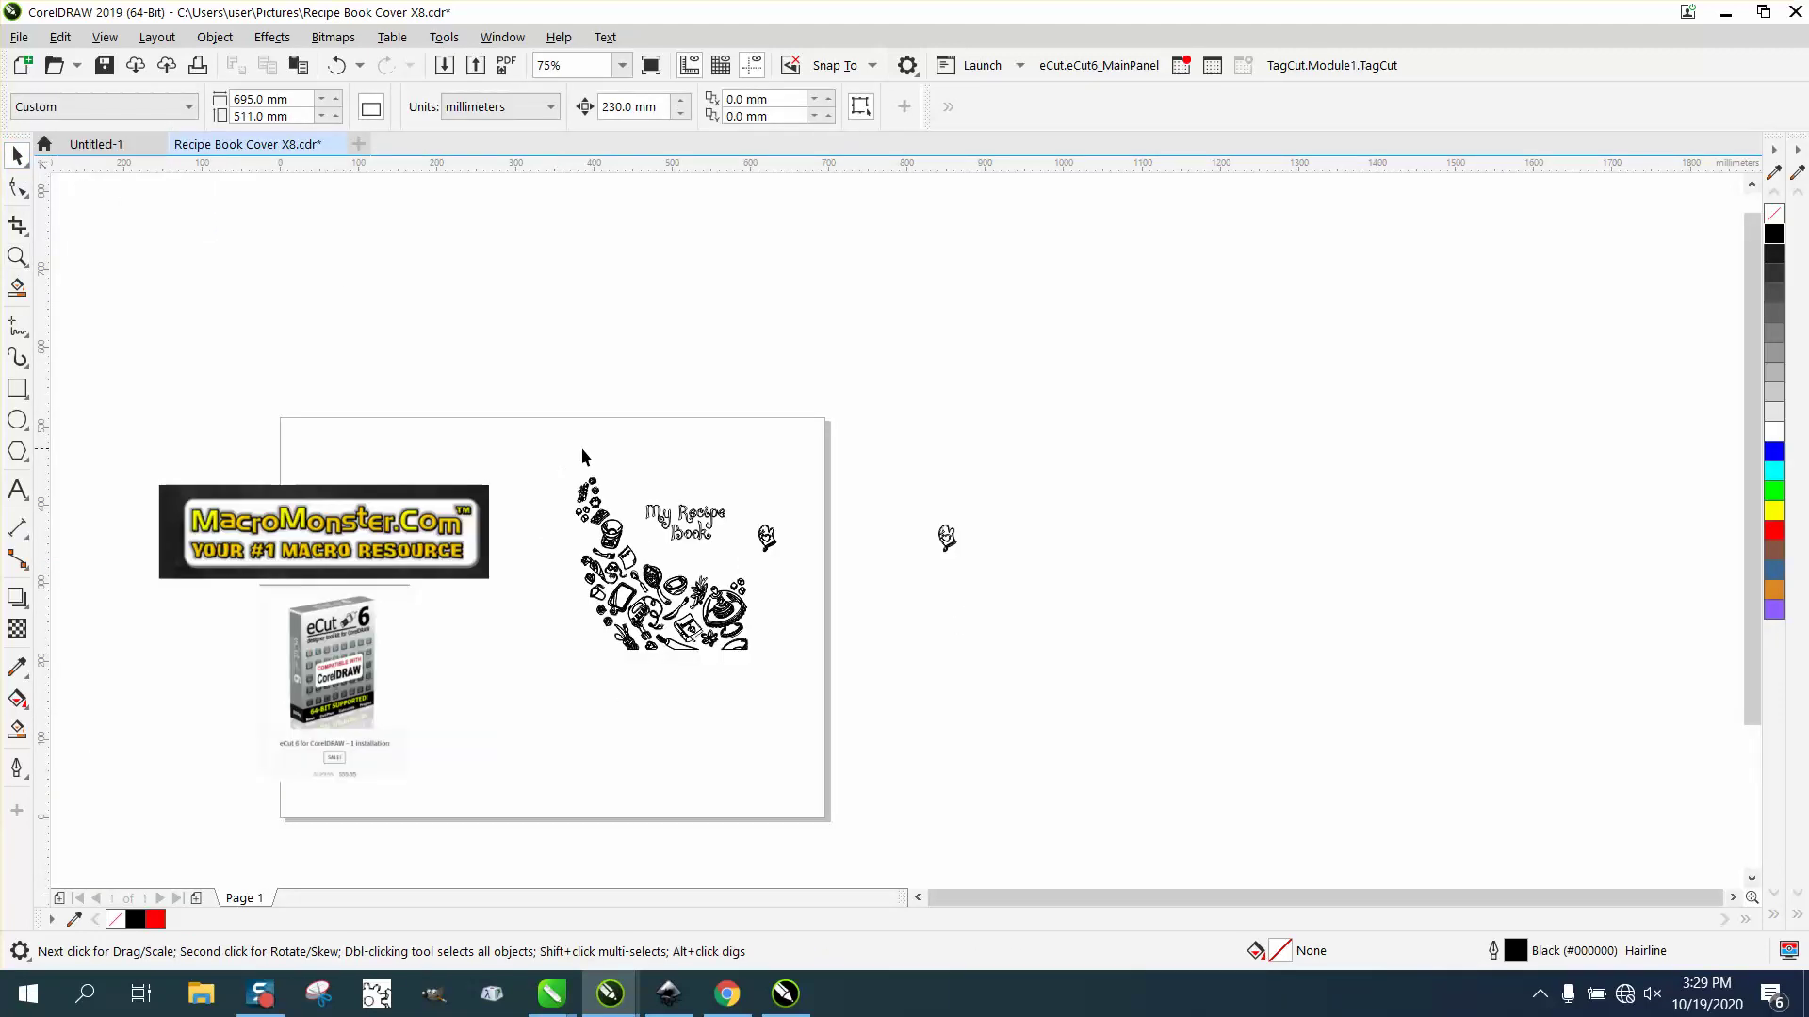
pyautogui.click(776, 539)
pyautogui.hotkey('ctrl', 'z')
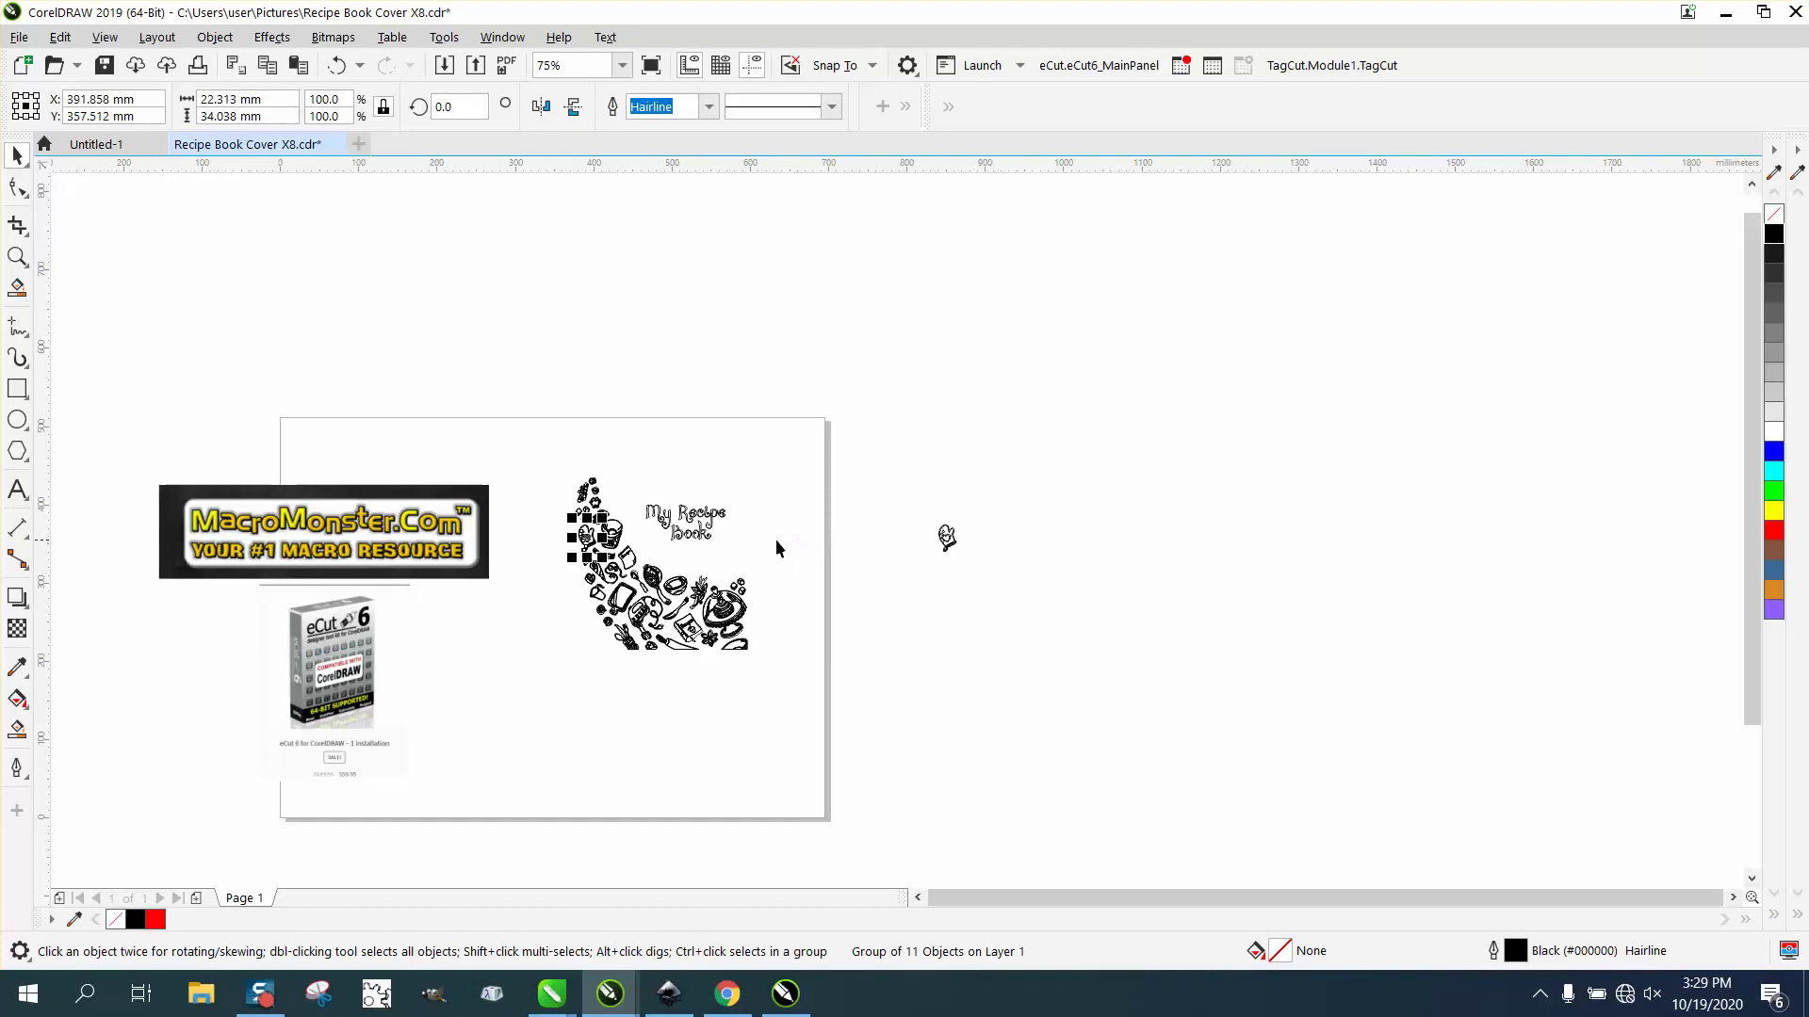
# - Select all 430 doodle objects and set their outline width to 0.5 pt
pyautogui.moveTo(557, 461); pyautogui.dragTo(798, 674)
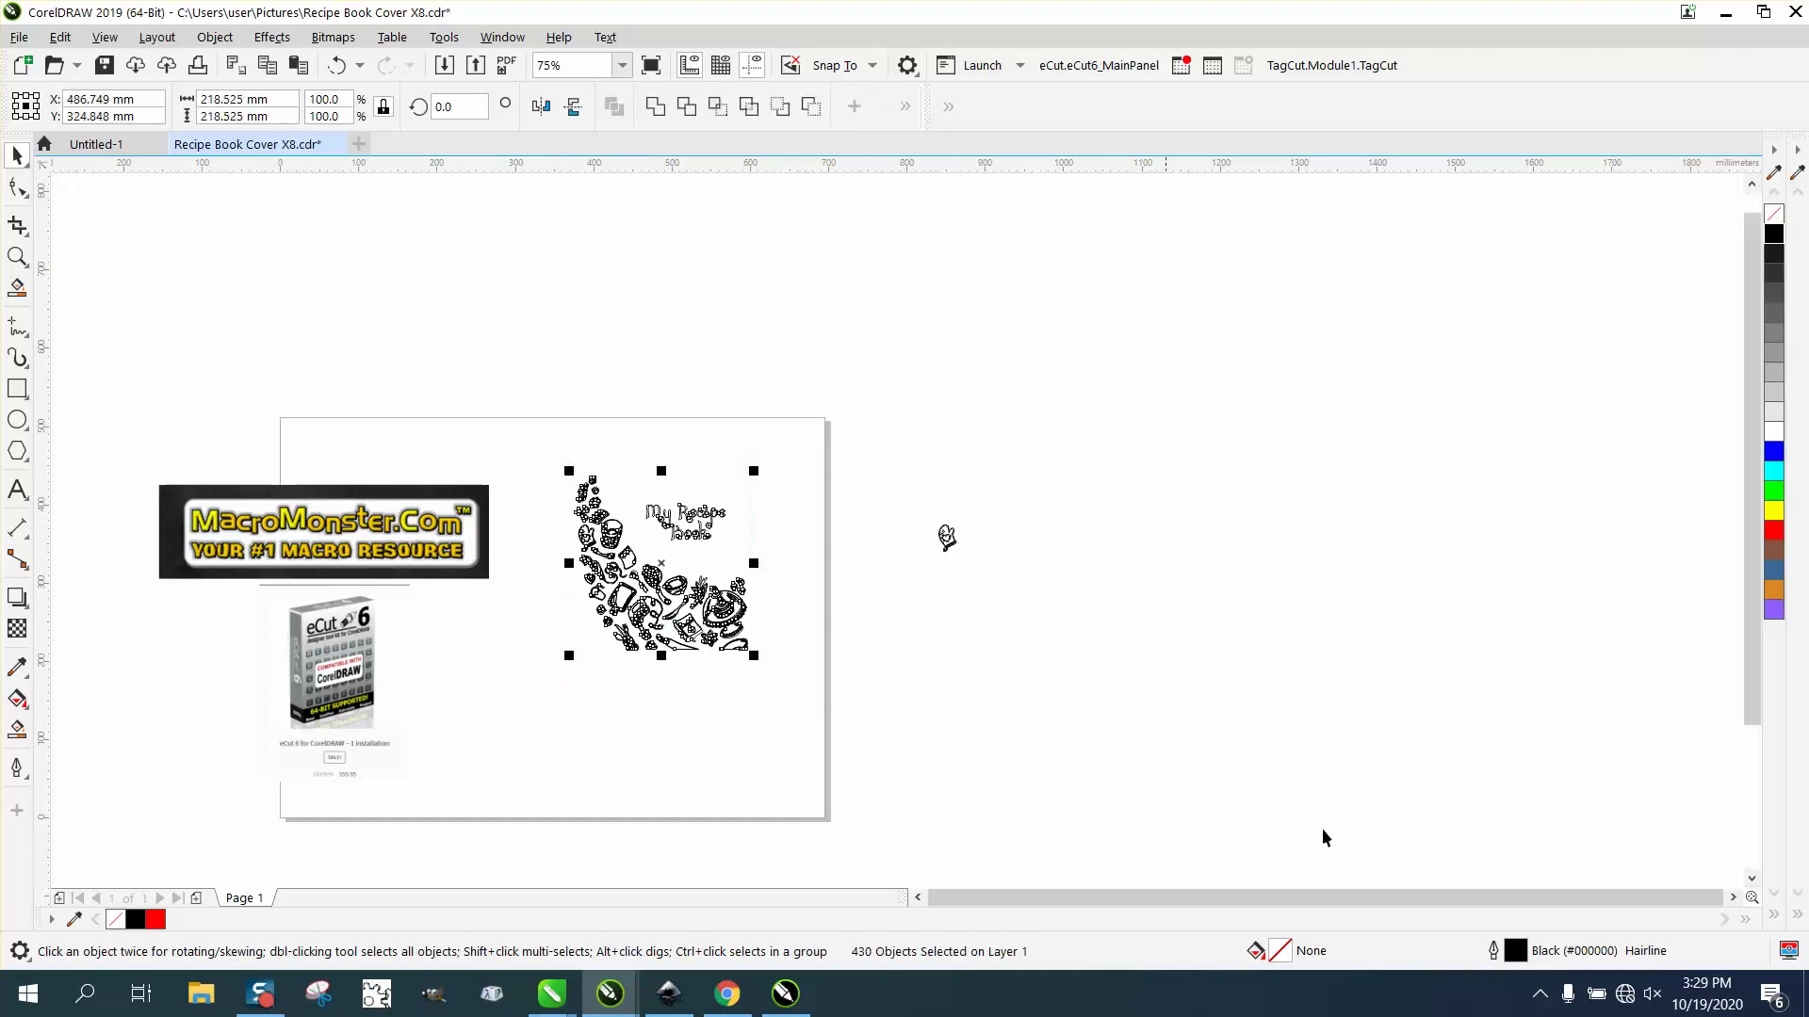
pyautogui.doubleClick(1515, 952)
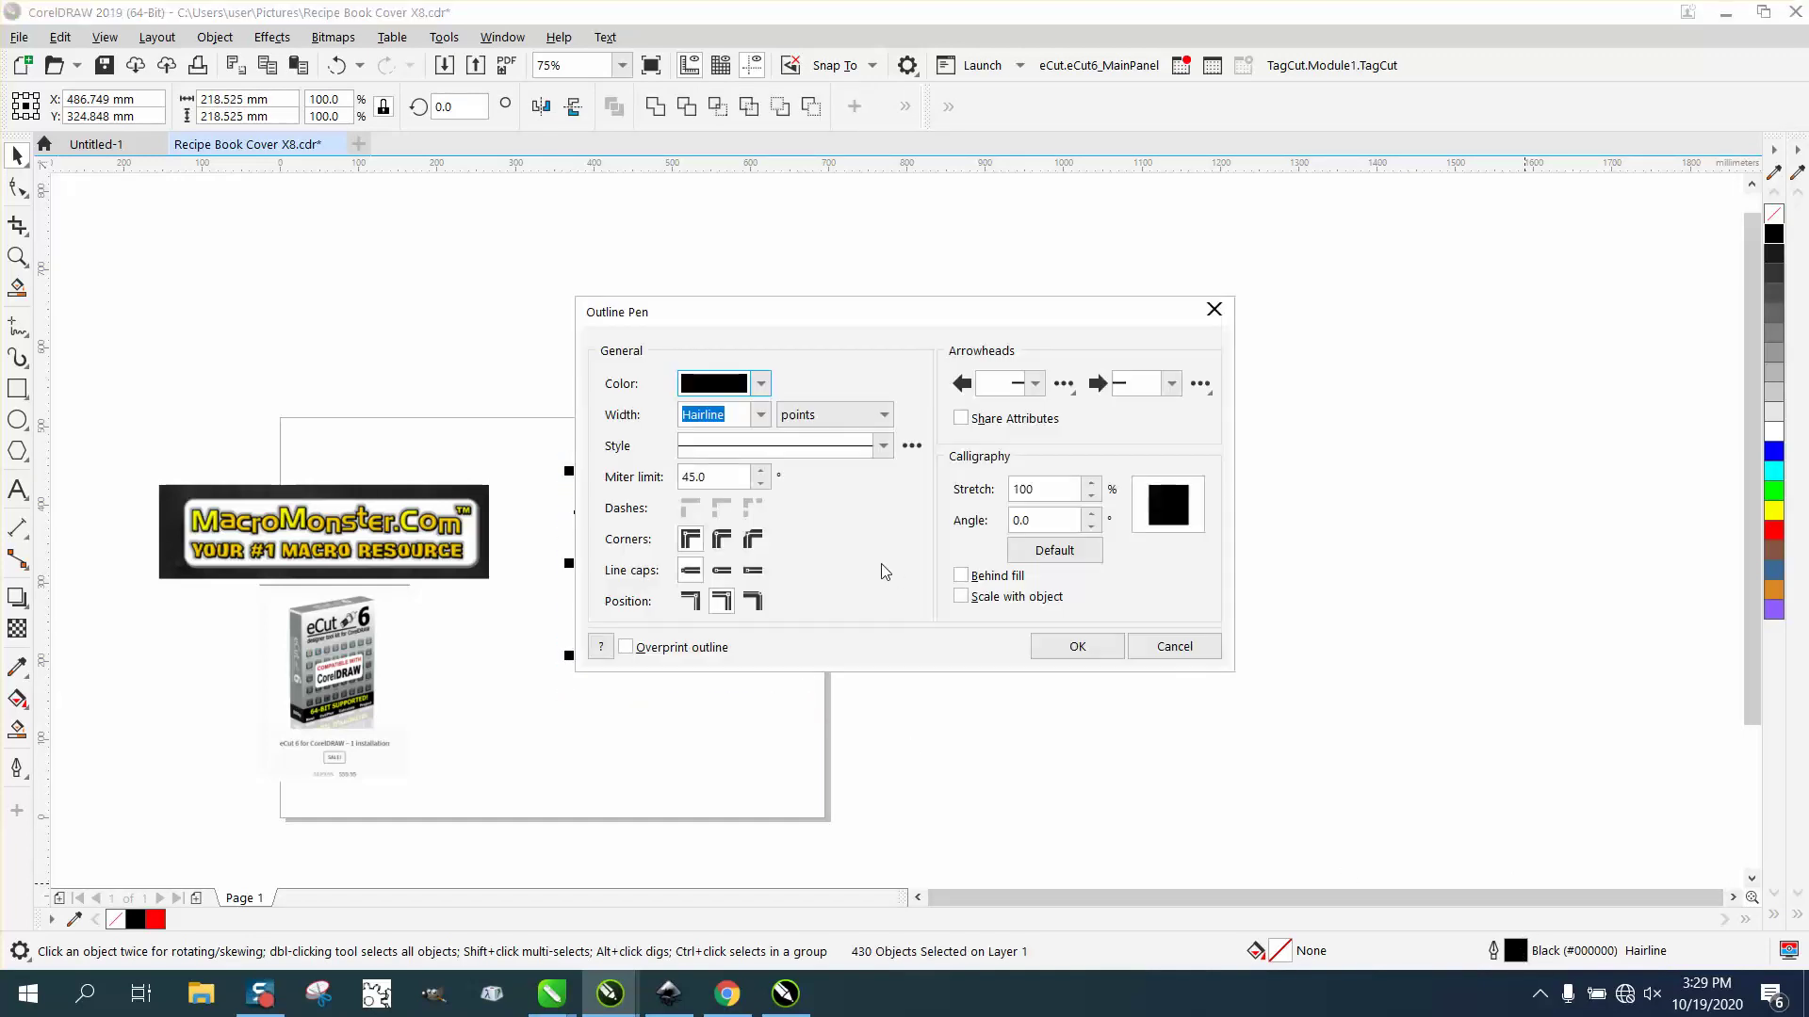
pyautogui.click(760, 415)
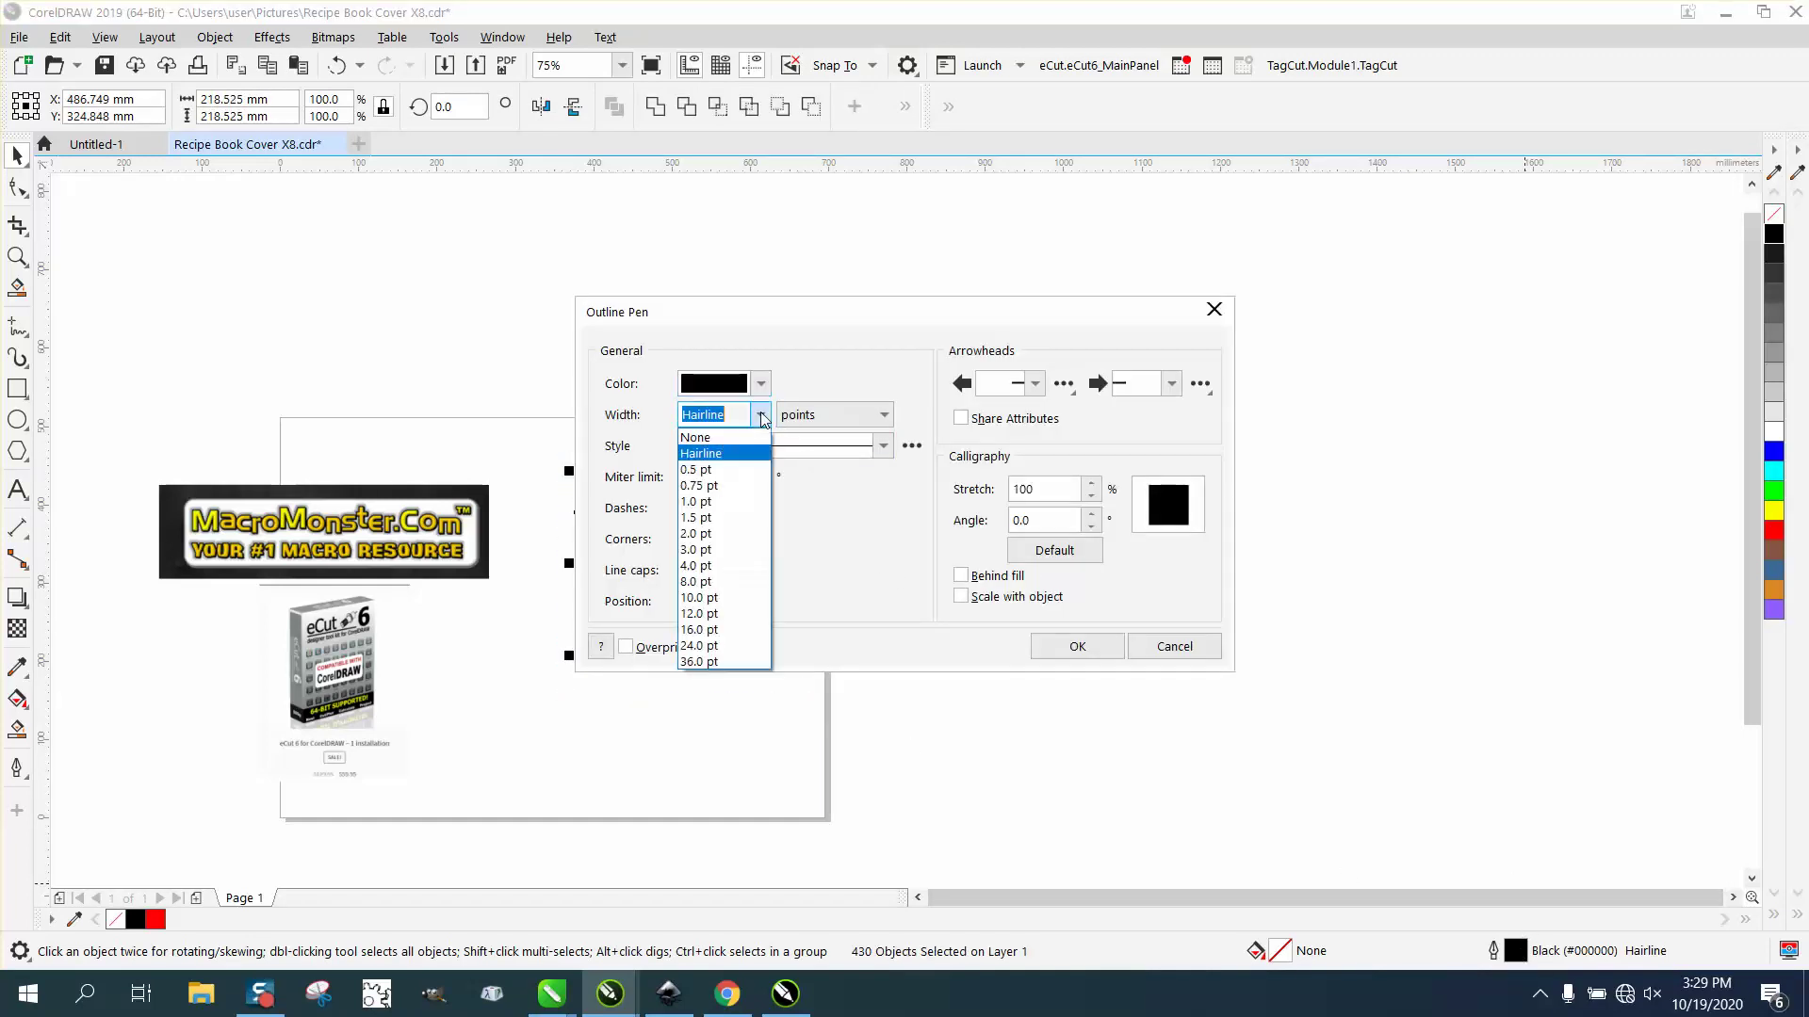
pyautogui.click(716, 469)
pyautogui.click(1088, 648)
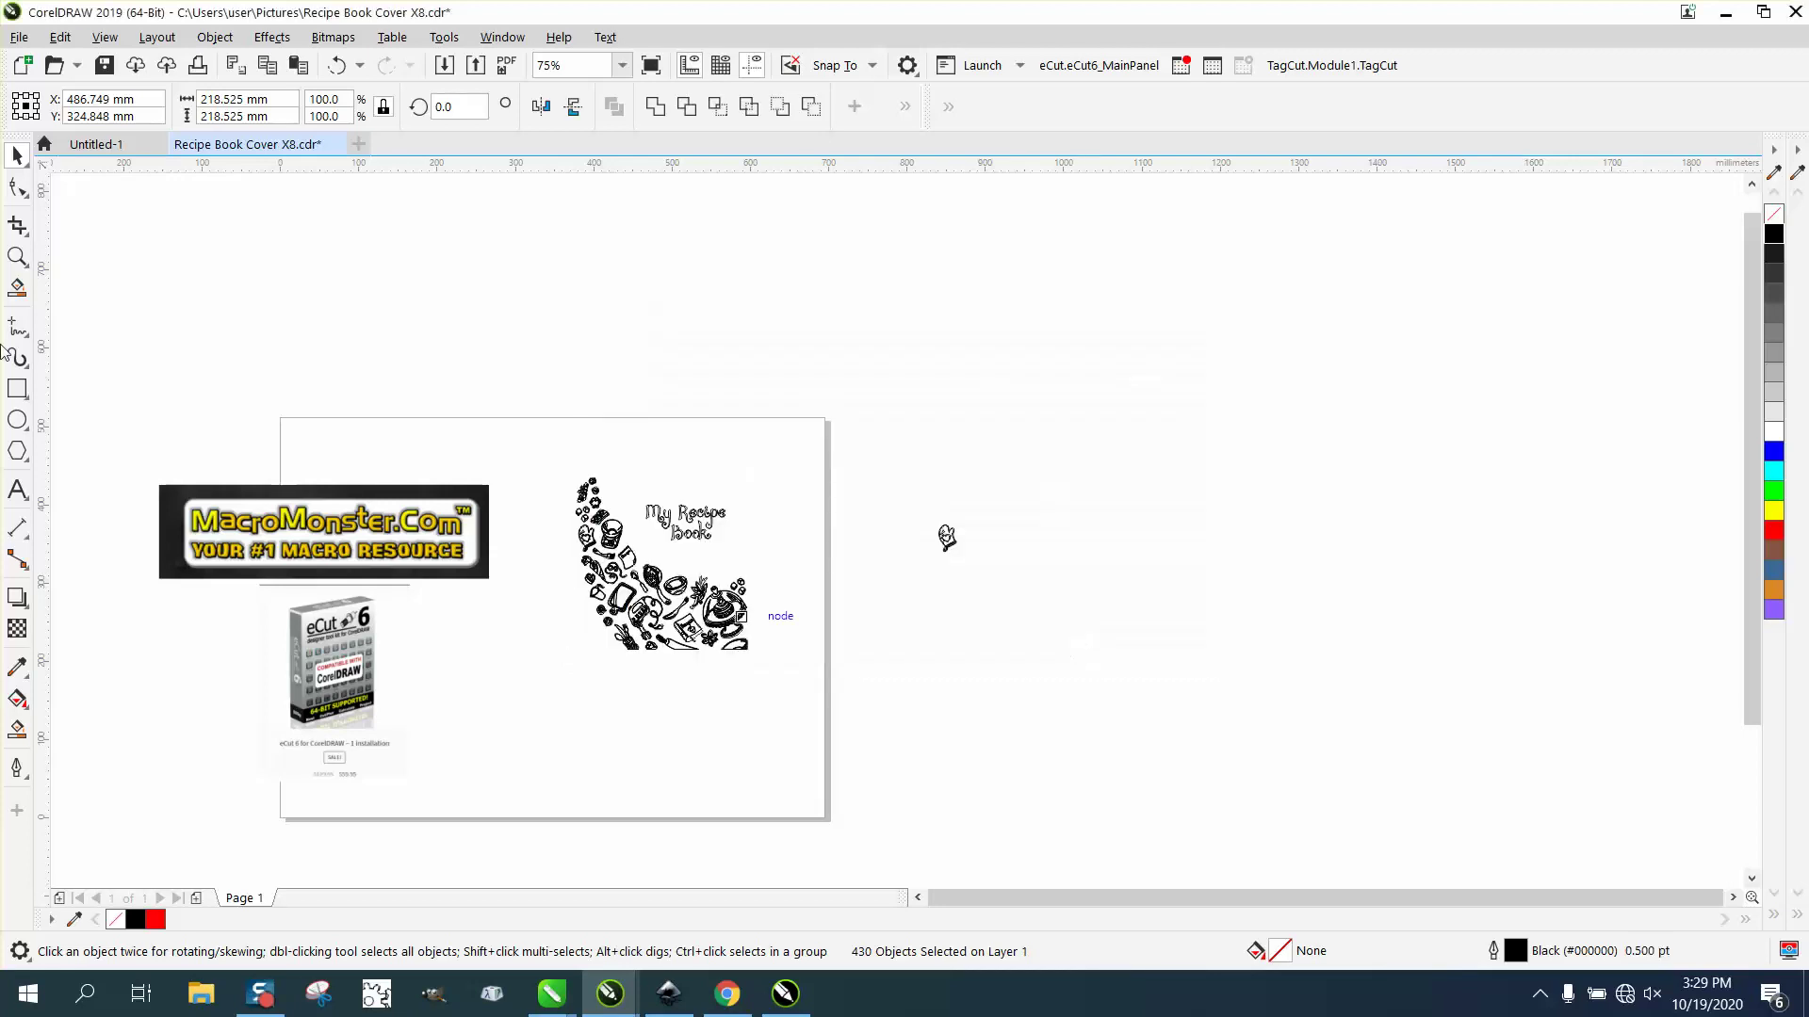
pyautogui.click(16, 257)
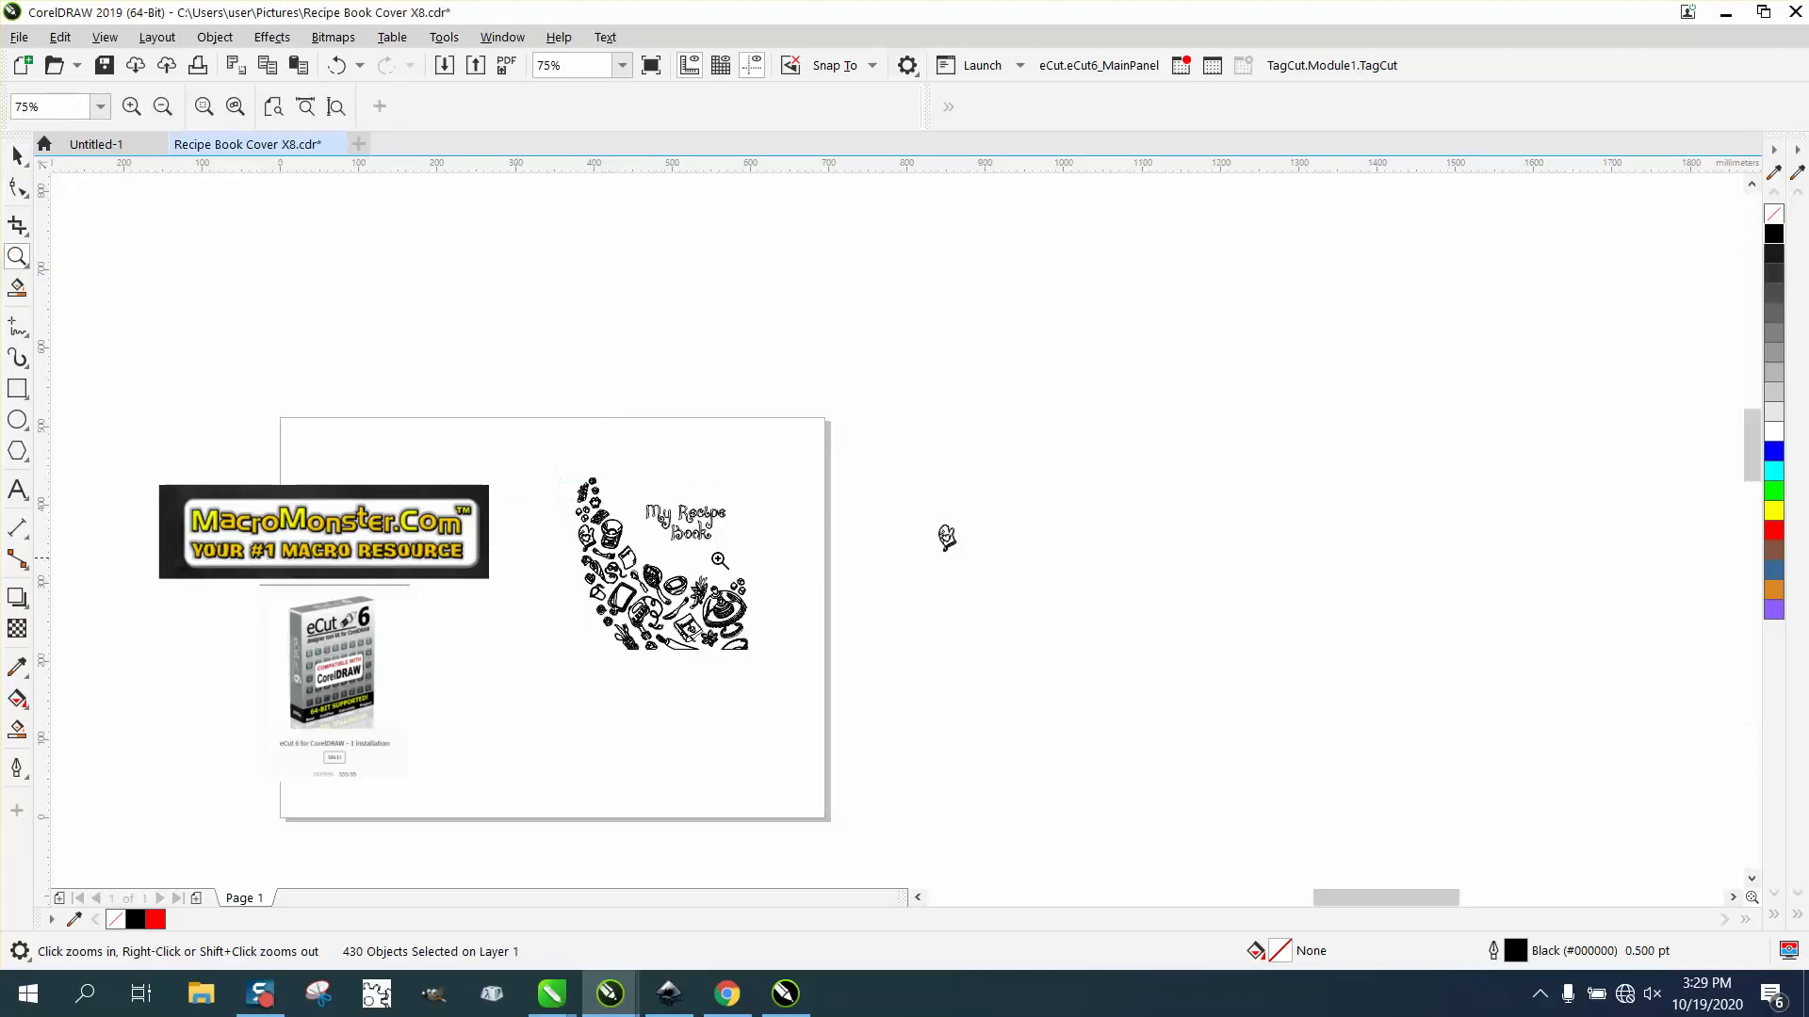
pyautogui.scroll(5, 600, 518)
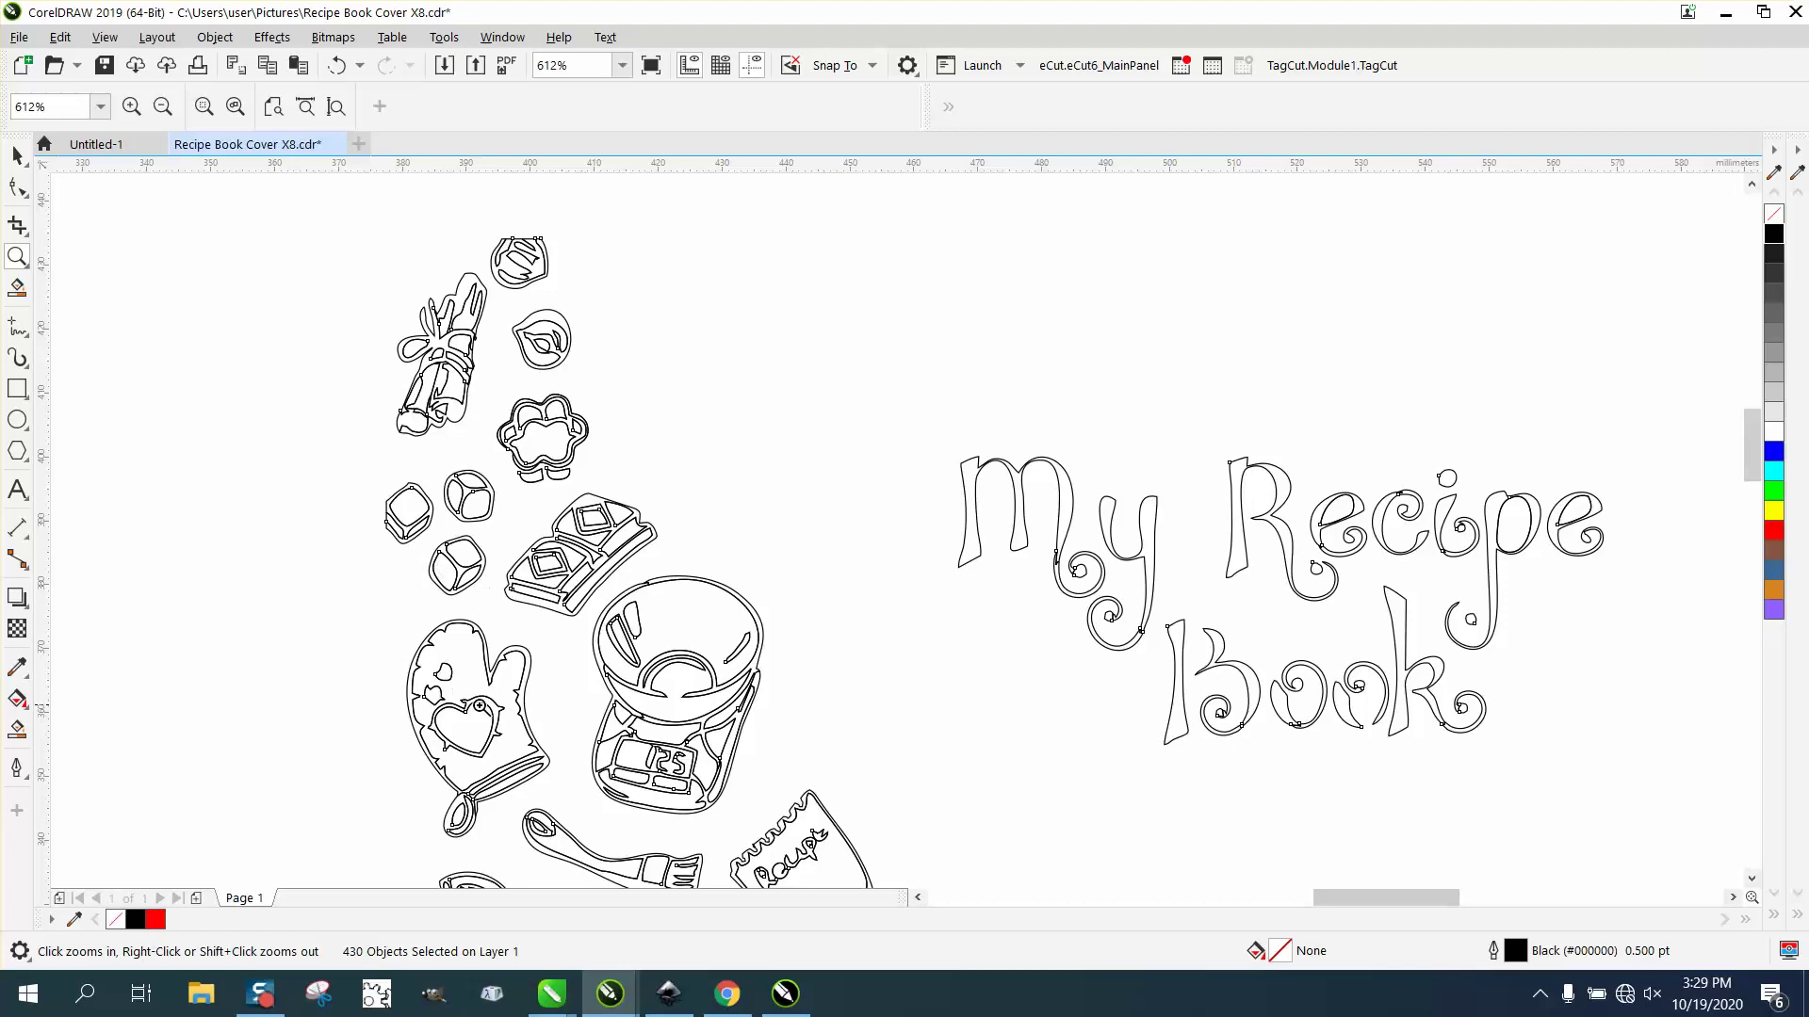
# - Undo the 0.5 pt outline change so the doodles return to hairline outlines
pyautogui.scroll(3, 1206, 539)
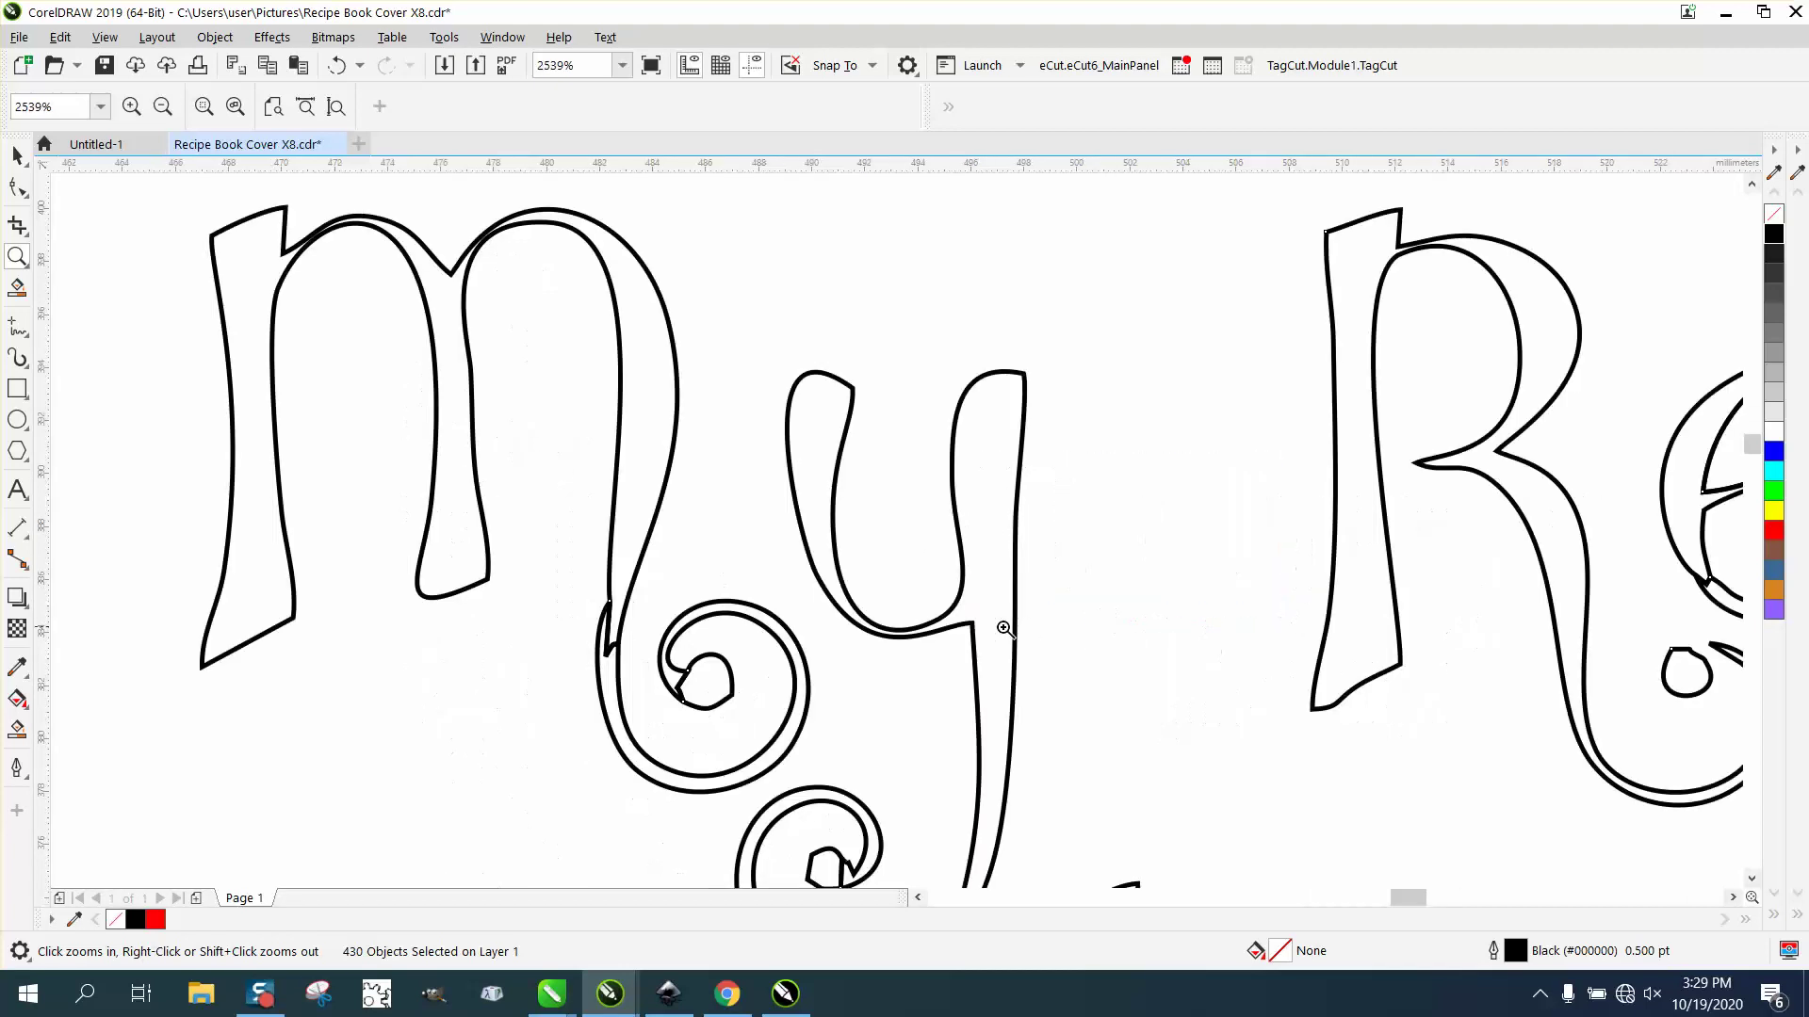
pyautogui.scroll(-5, 725, 561)
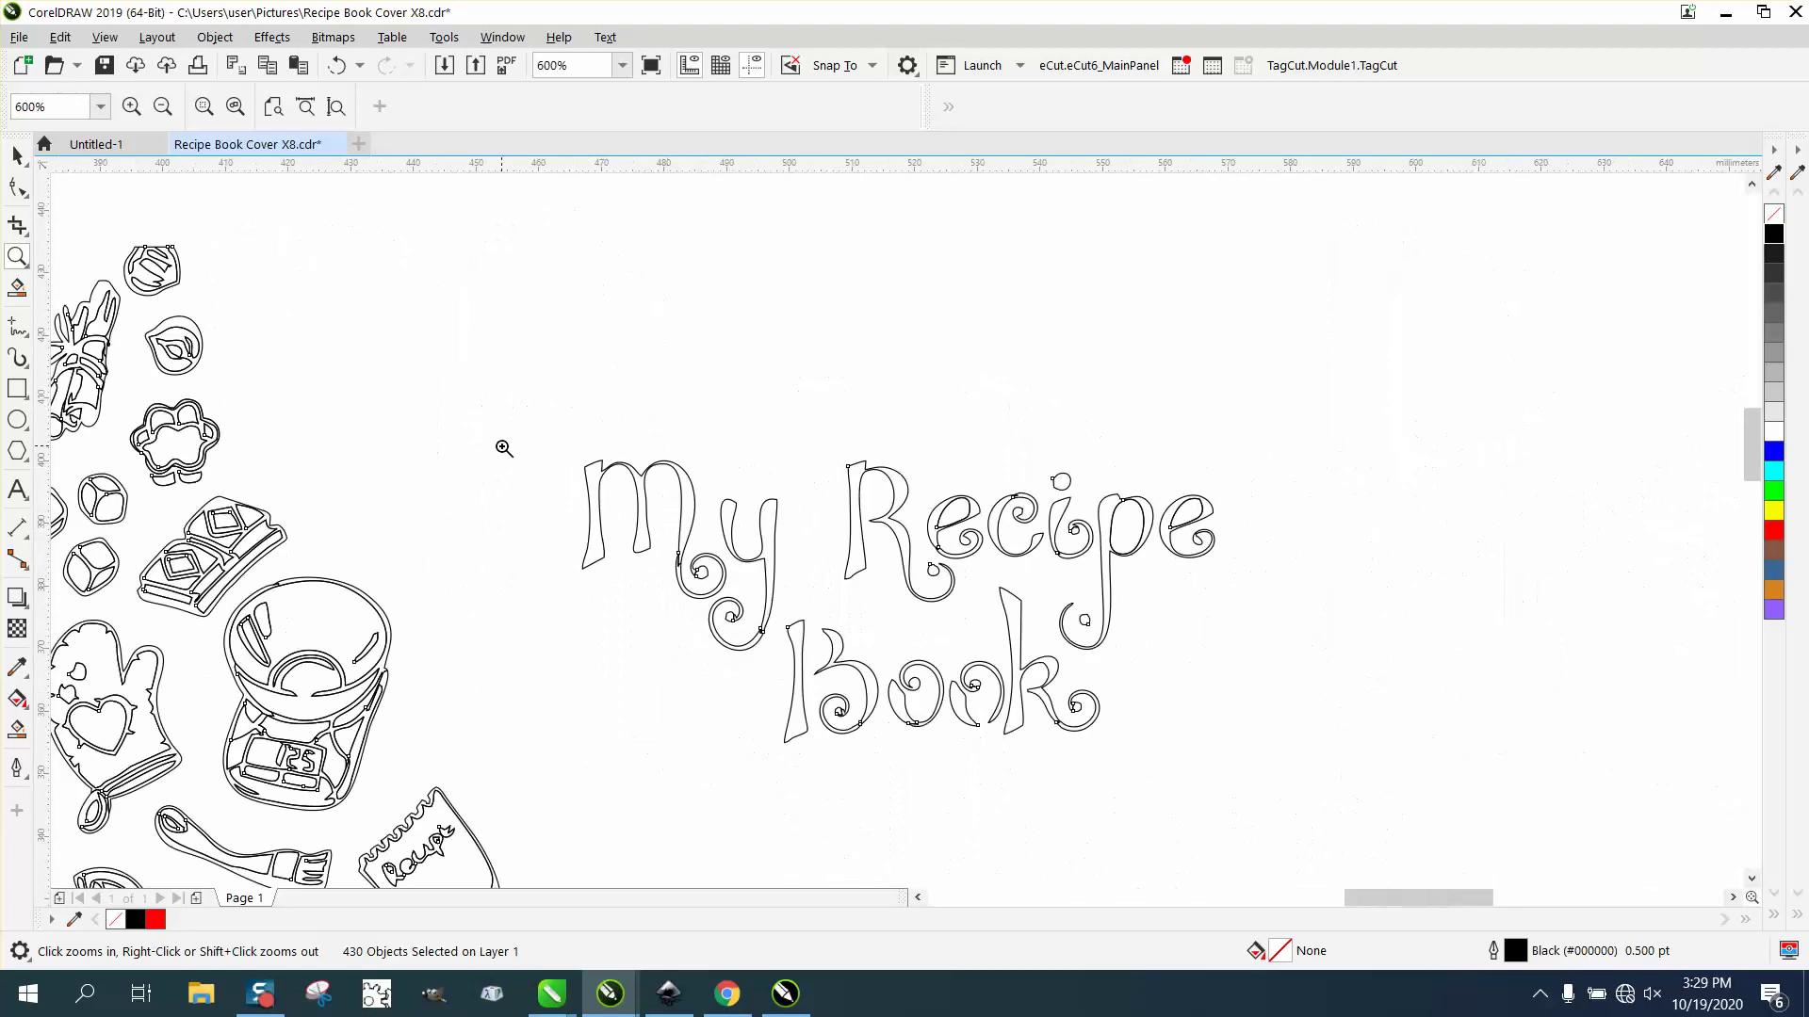
pyautogui.click(28, 168)
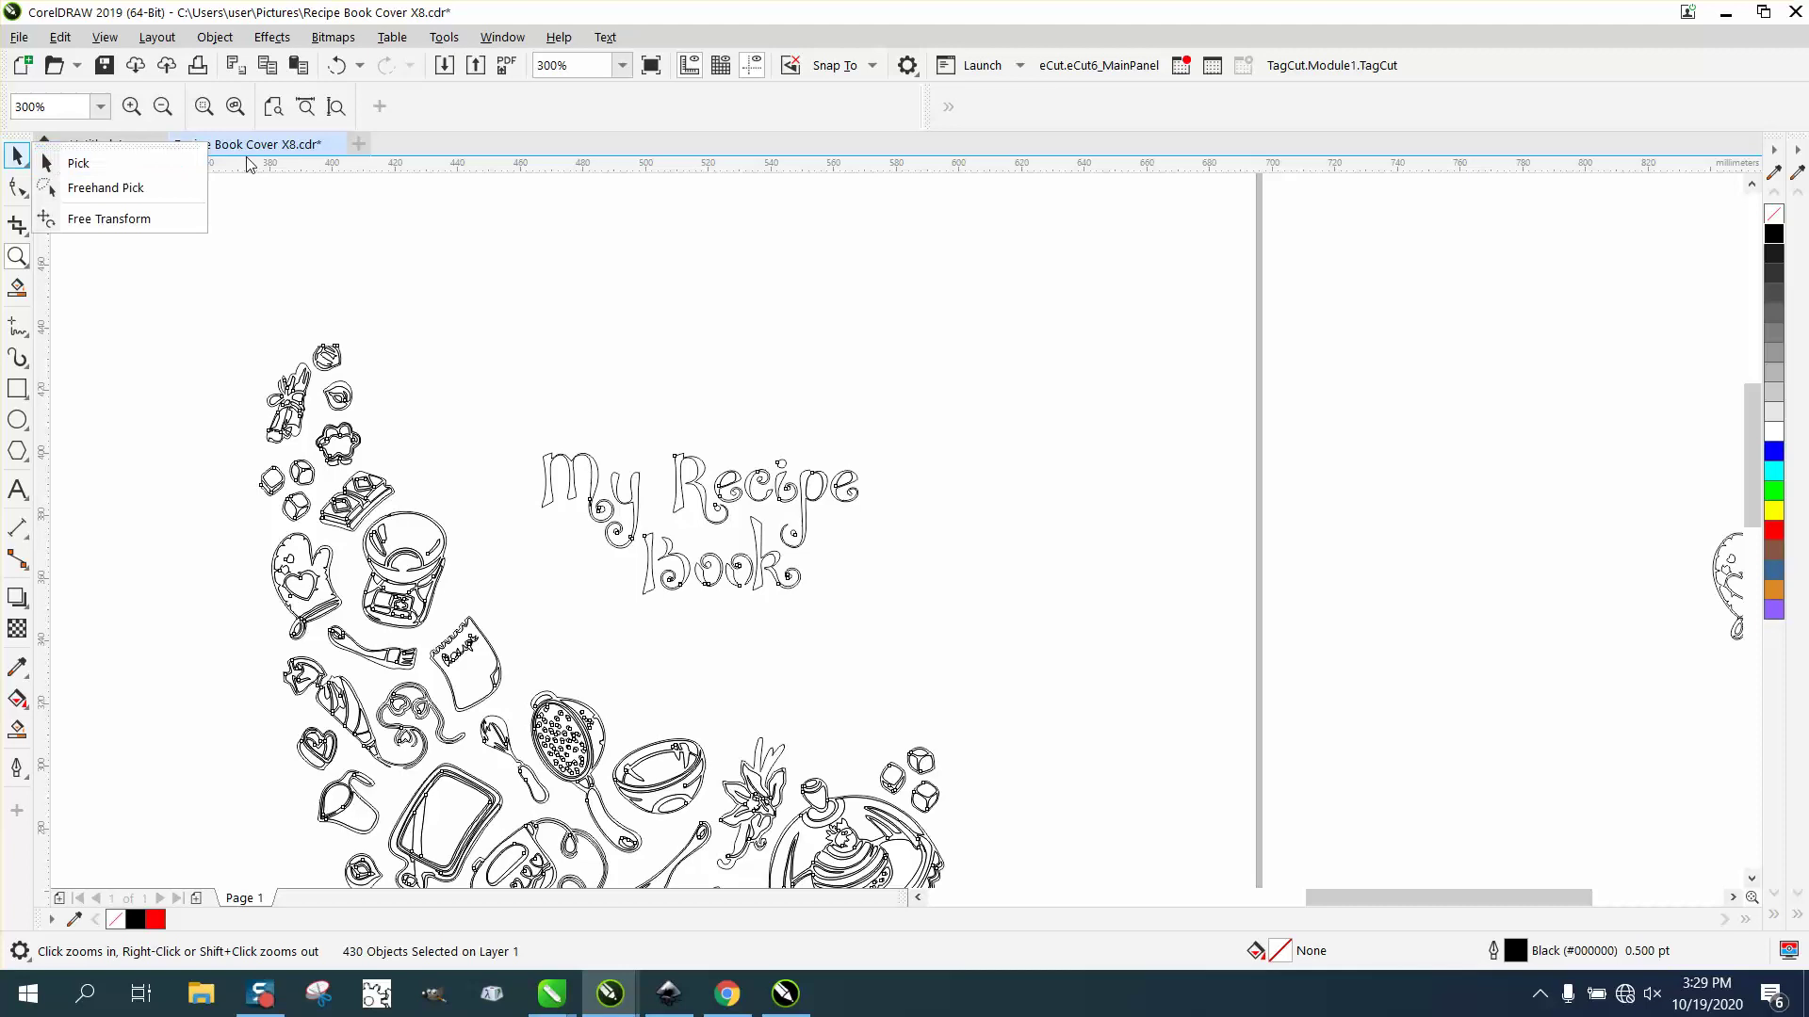
pyautogui.click(336, 65)
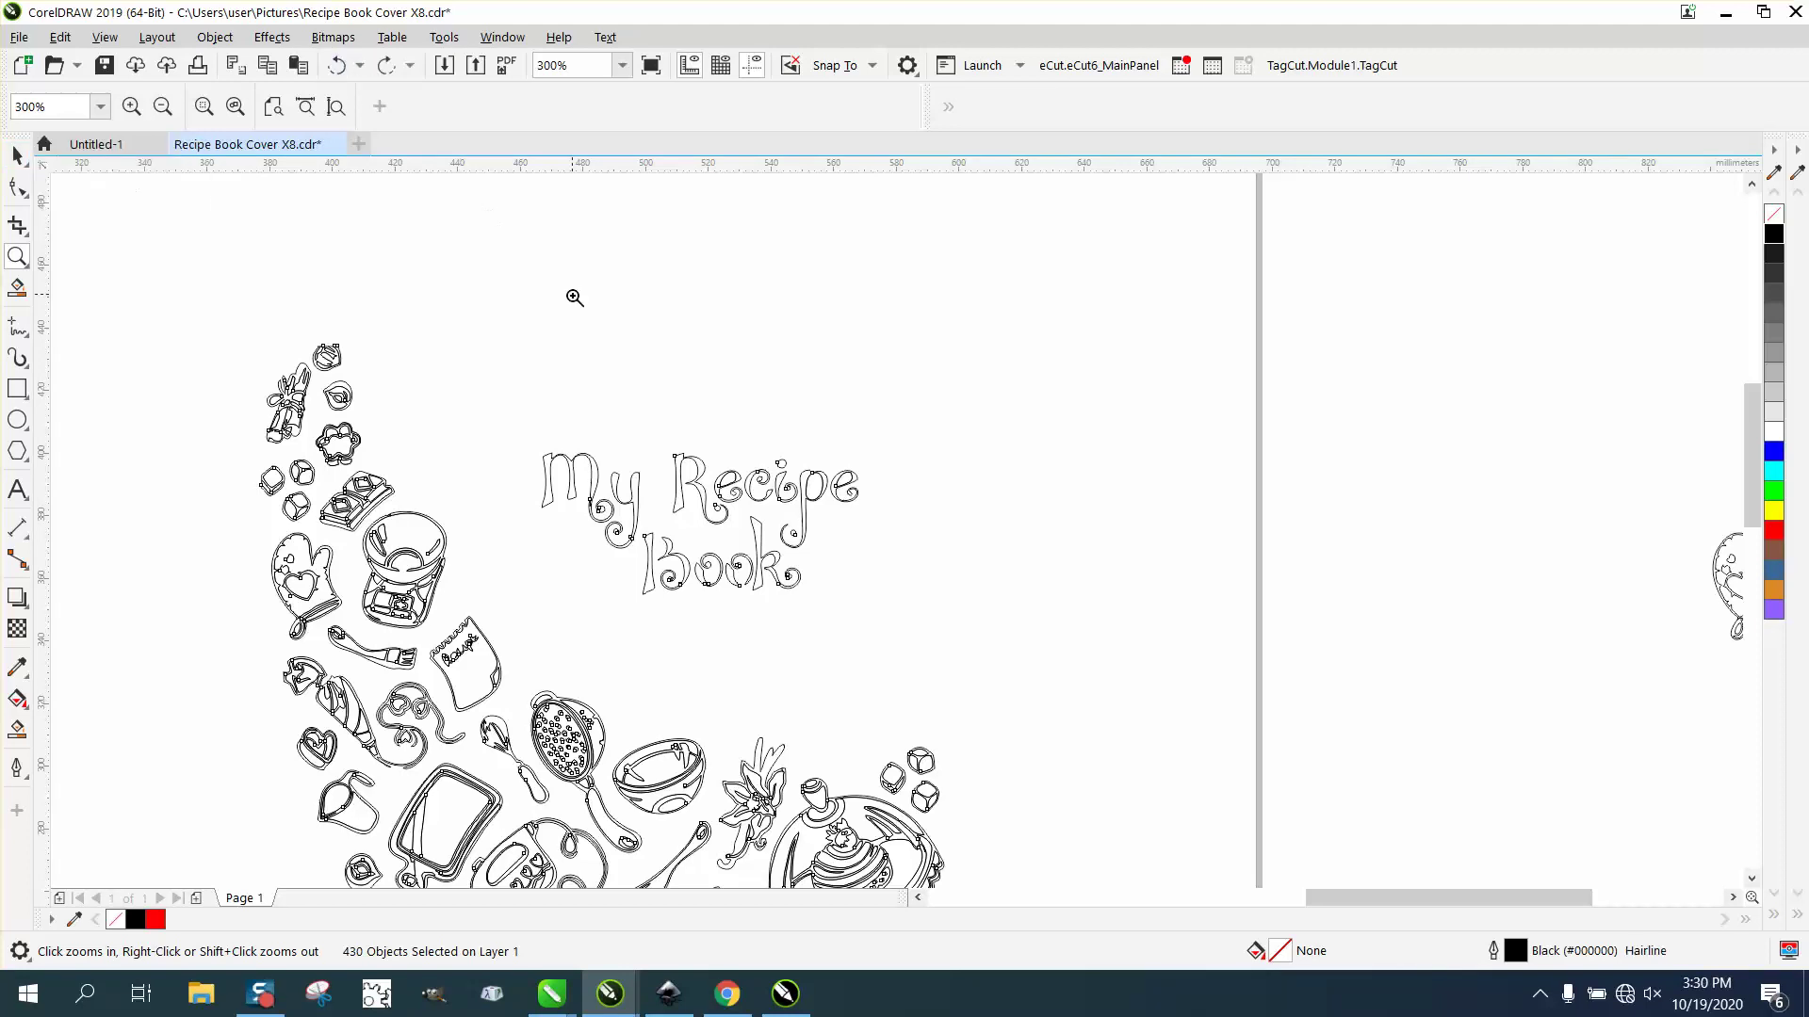
# - Delete the stray small glove clipart right of the page, then reselect the doodles
pyautogui.scroll(-3, 839, 417)
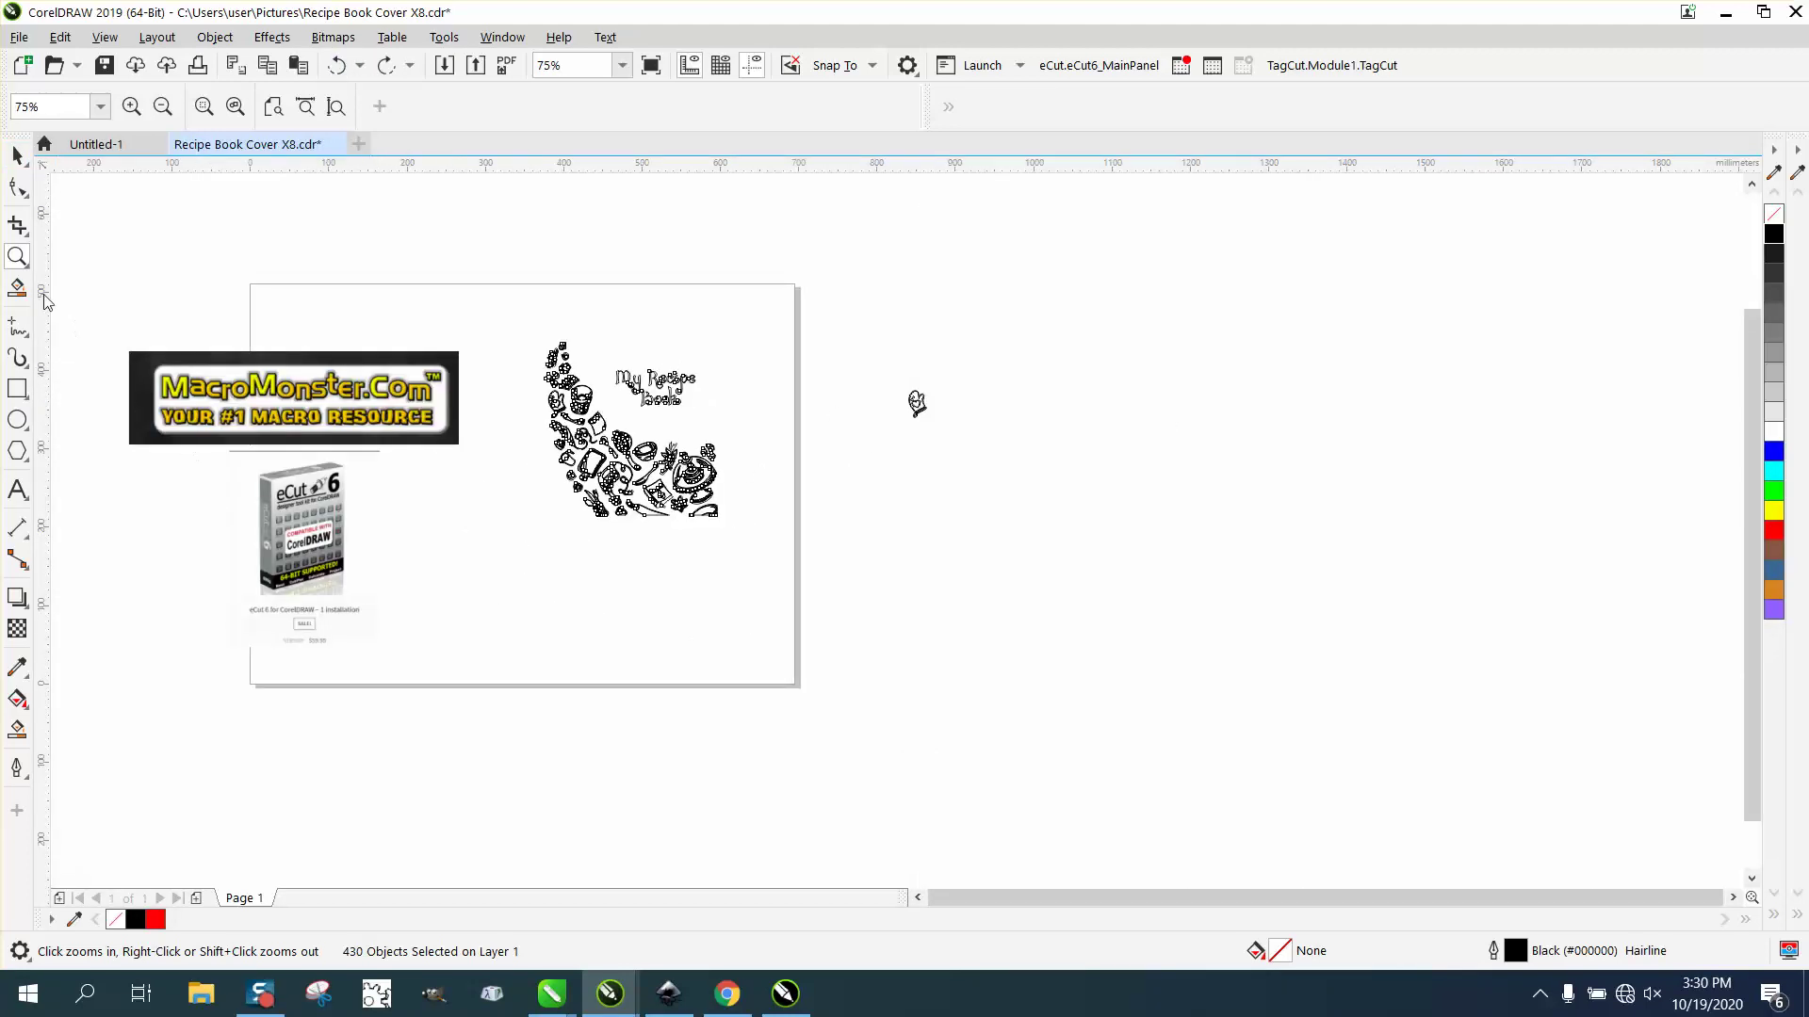
pyautogui.moveTo(136, 331); pyautogui.dragTo(570, 637)
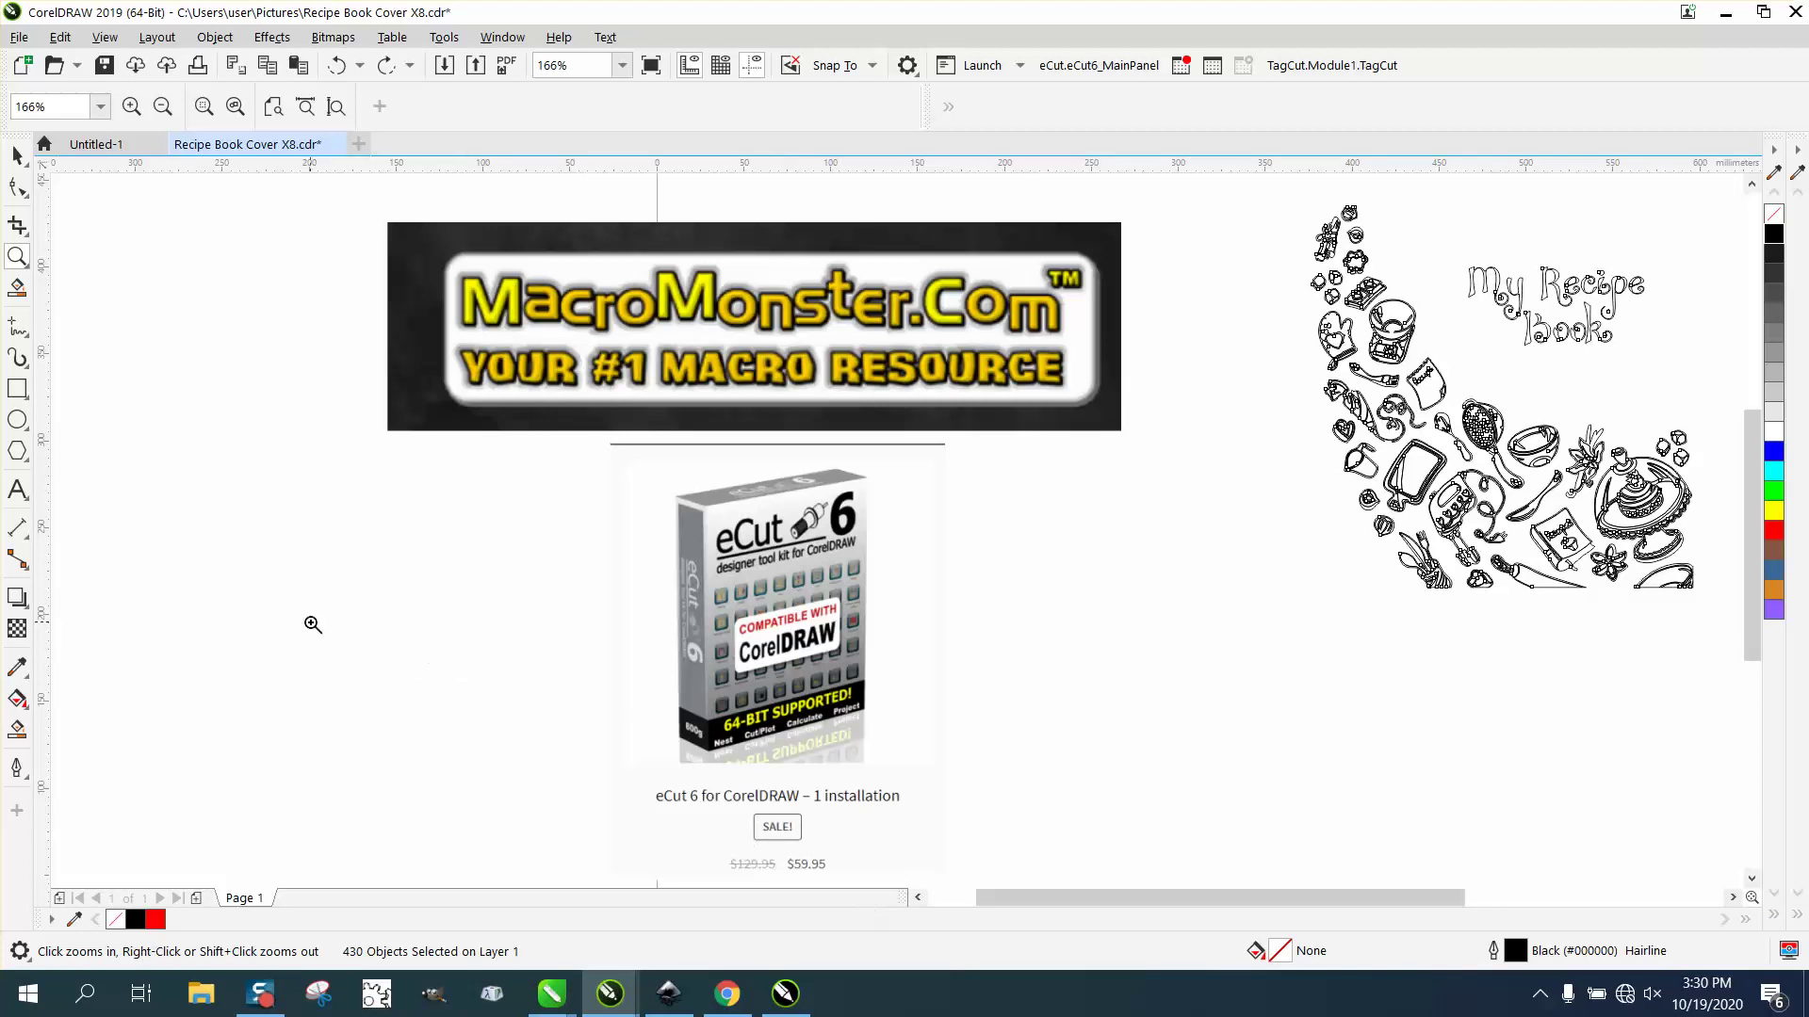
pyautogui.rightClick(143, 520)
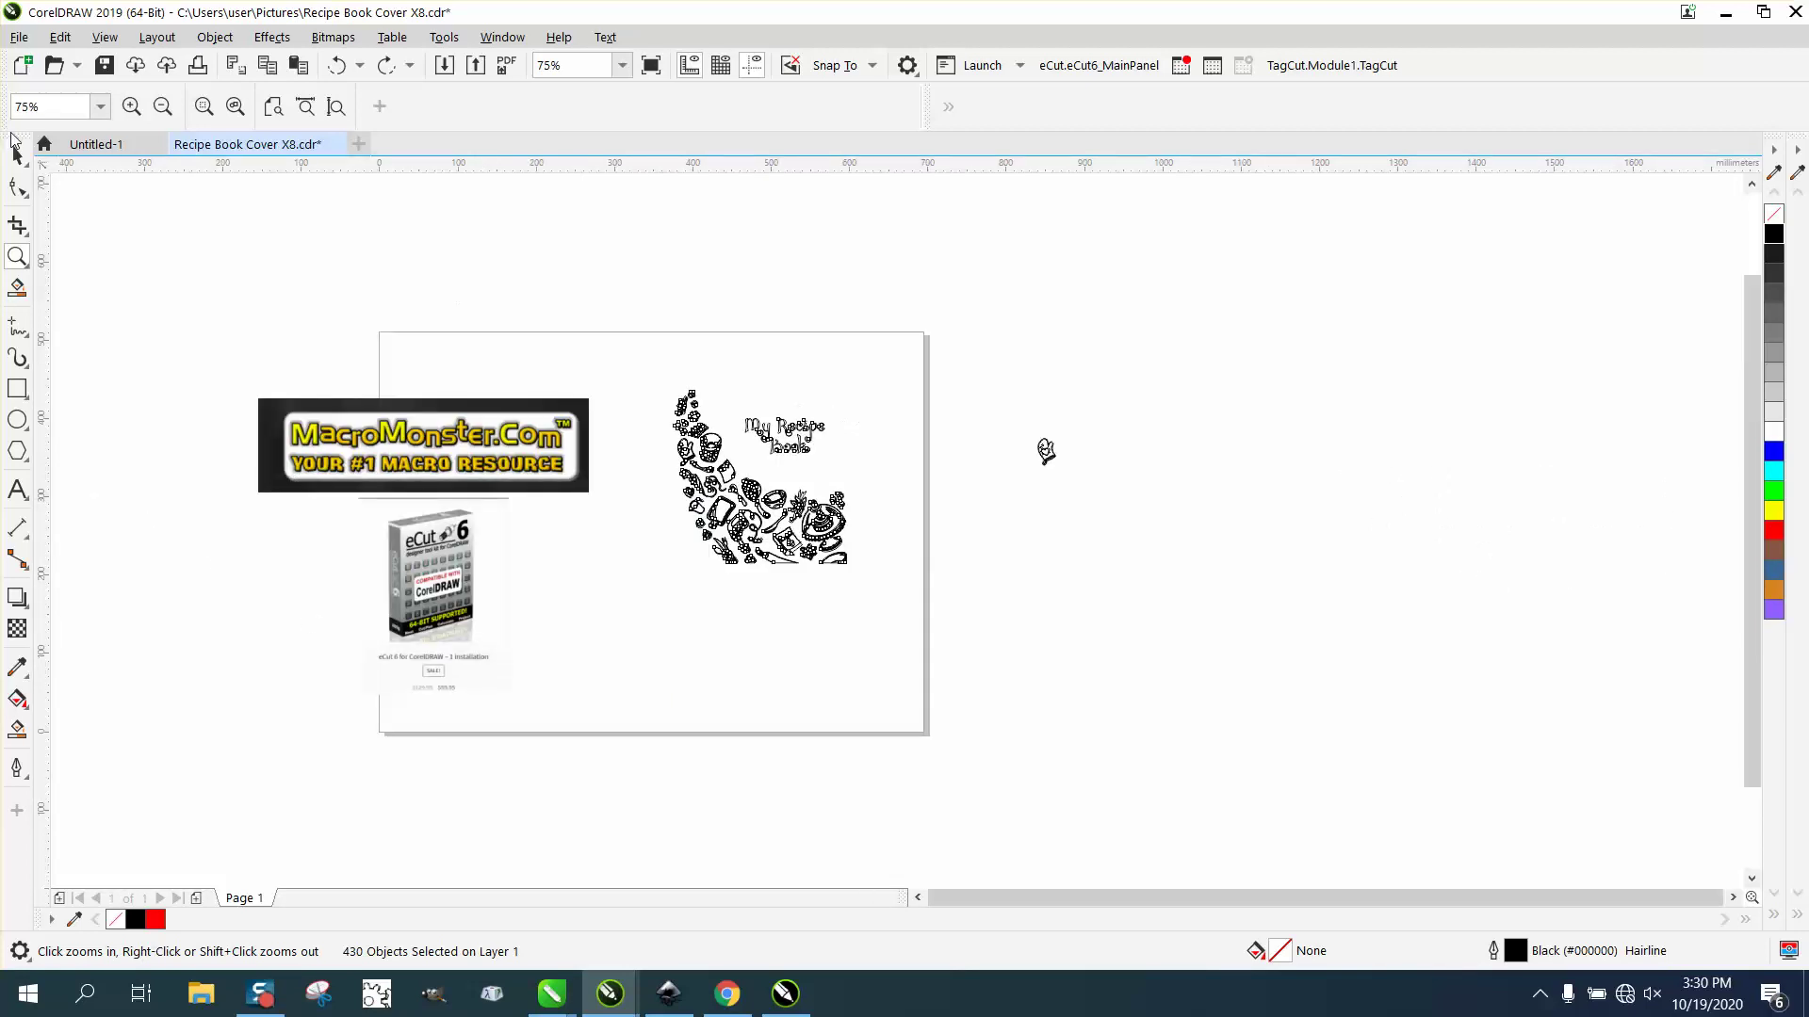
pyautogui.click(17, 155)
pyautogui.moveTo(963, 394); pyautogui.dragTo(1273, 612)
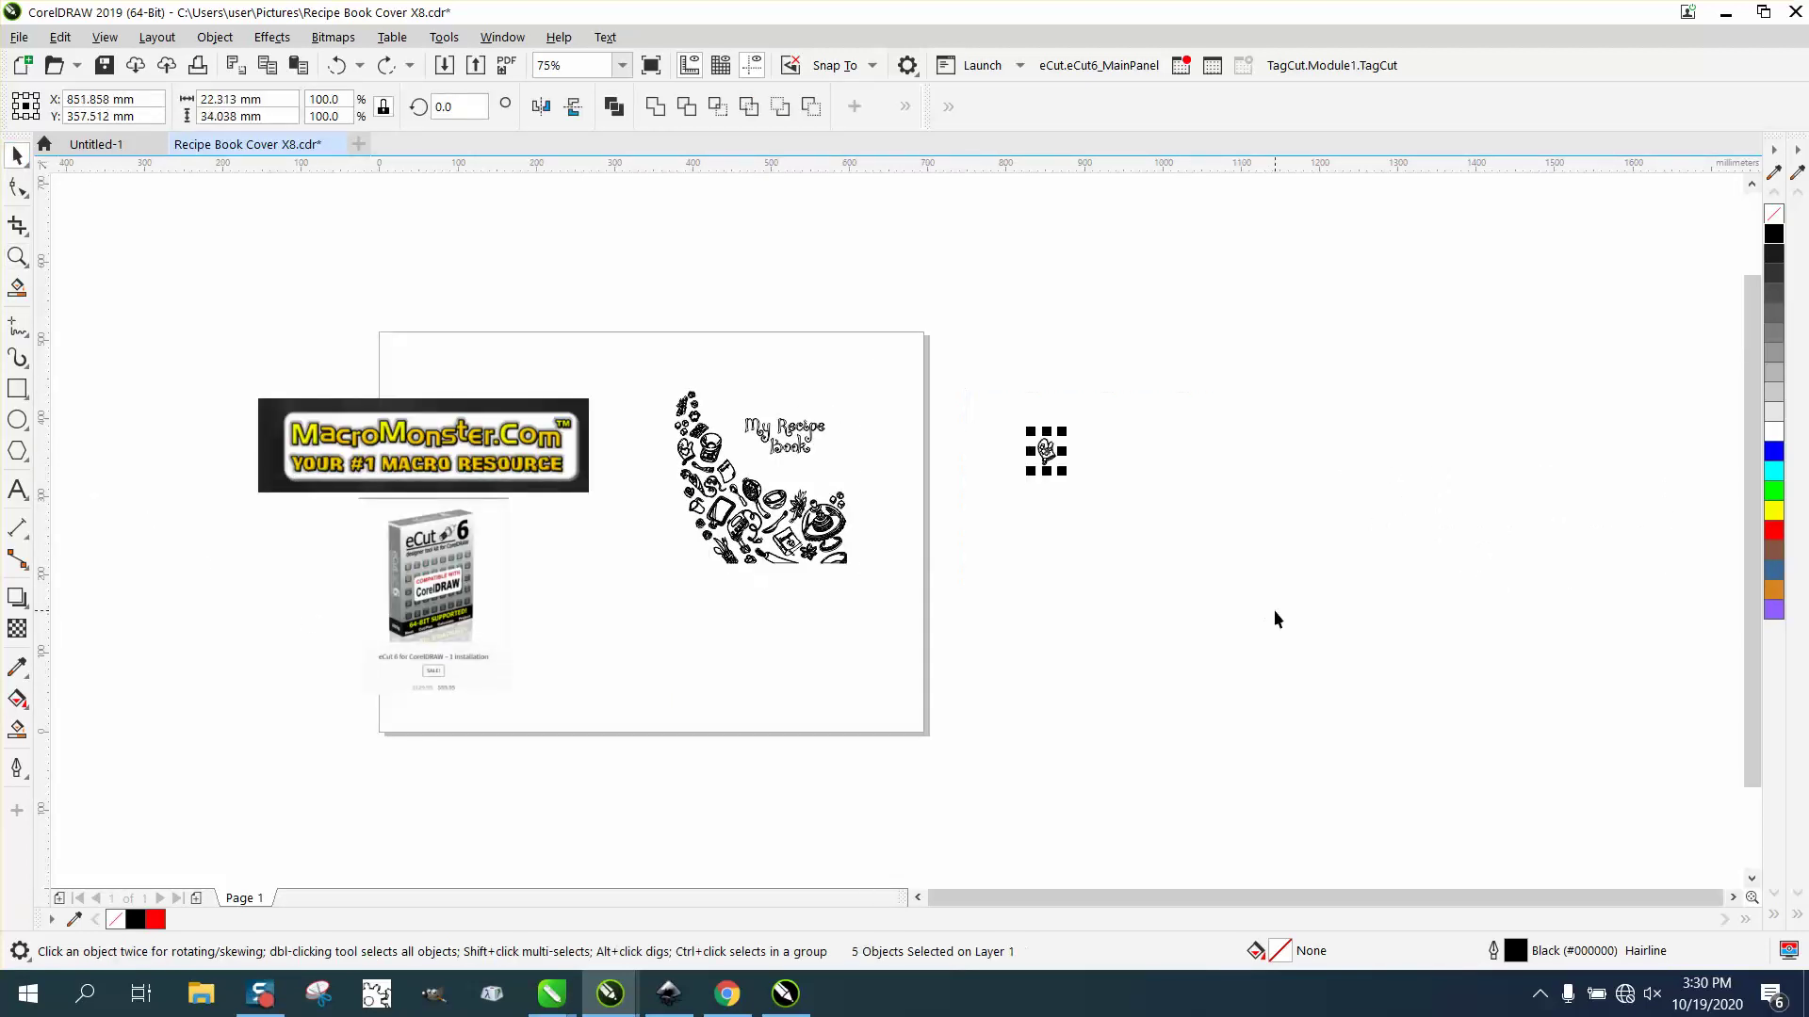
pyautogui.press('Delete')
pyautogui.moveTo(938, 584); pyautogui.dragTo(942, 589)
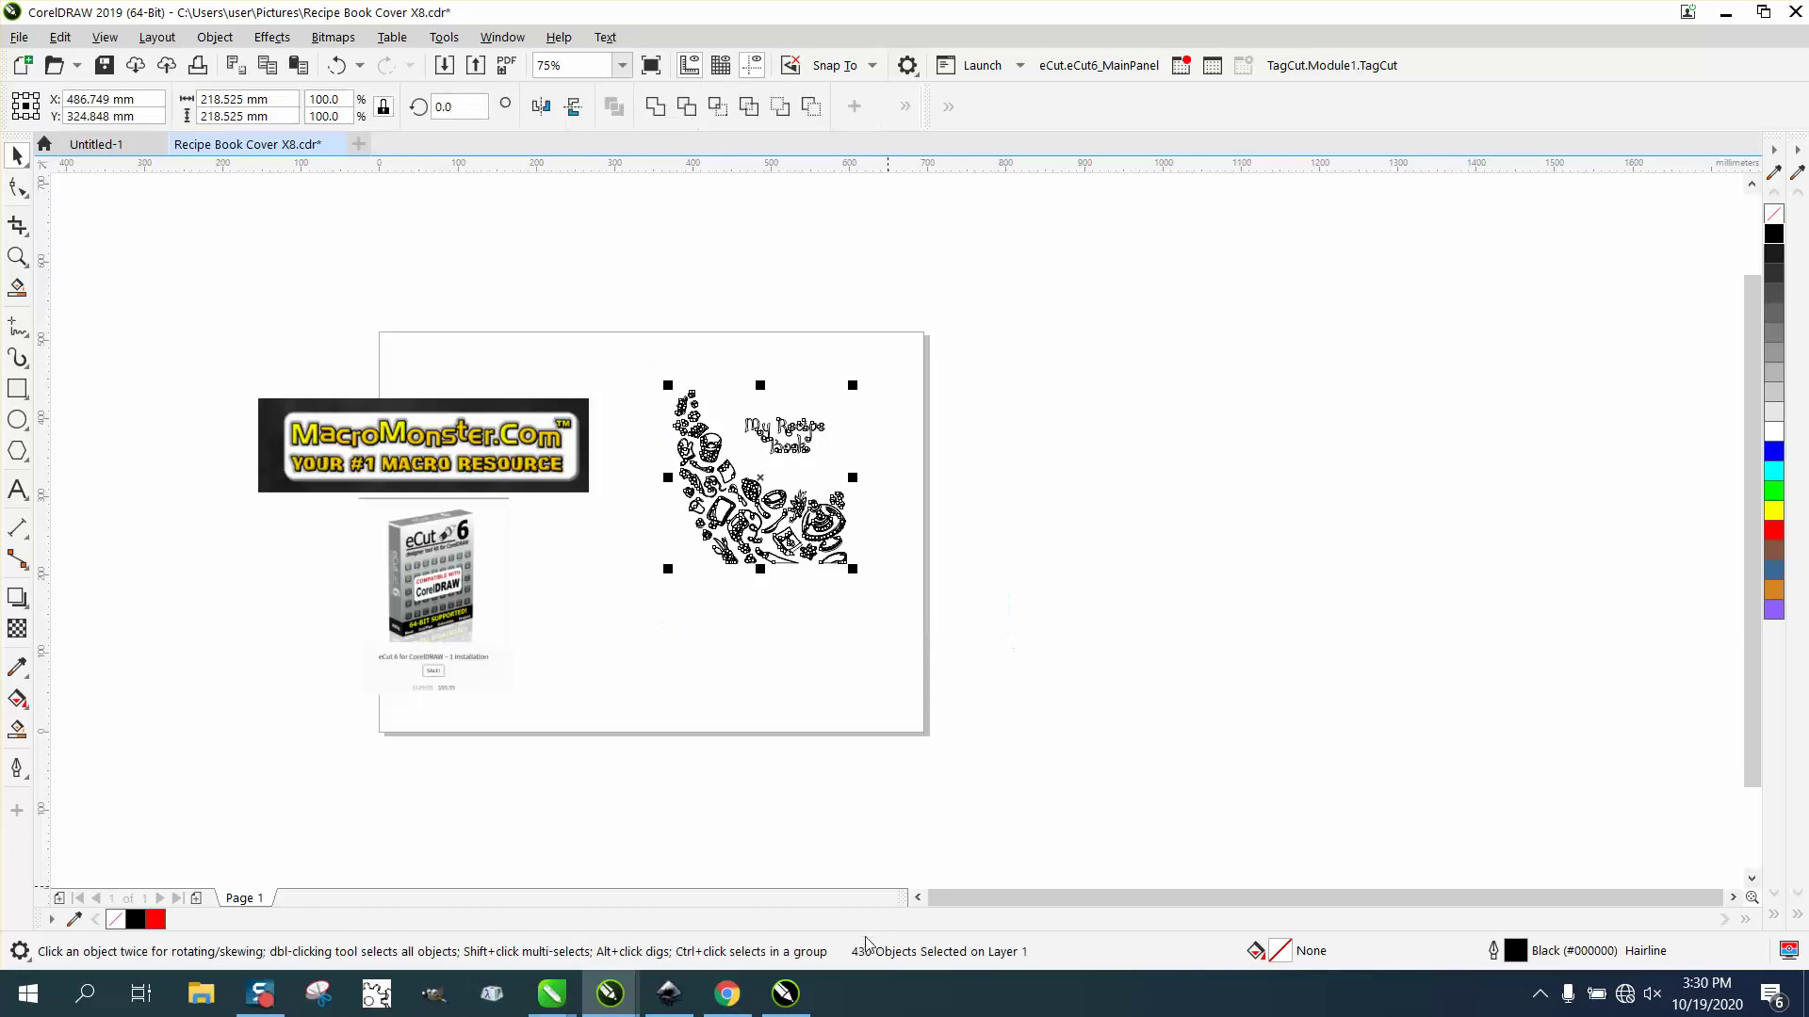
# - Run eCut 6 Find duplicates on the doodles and delete the 256 duplicates found
pyautogui.click(1135, 73)
pyautogui.click(1217, 238)
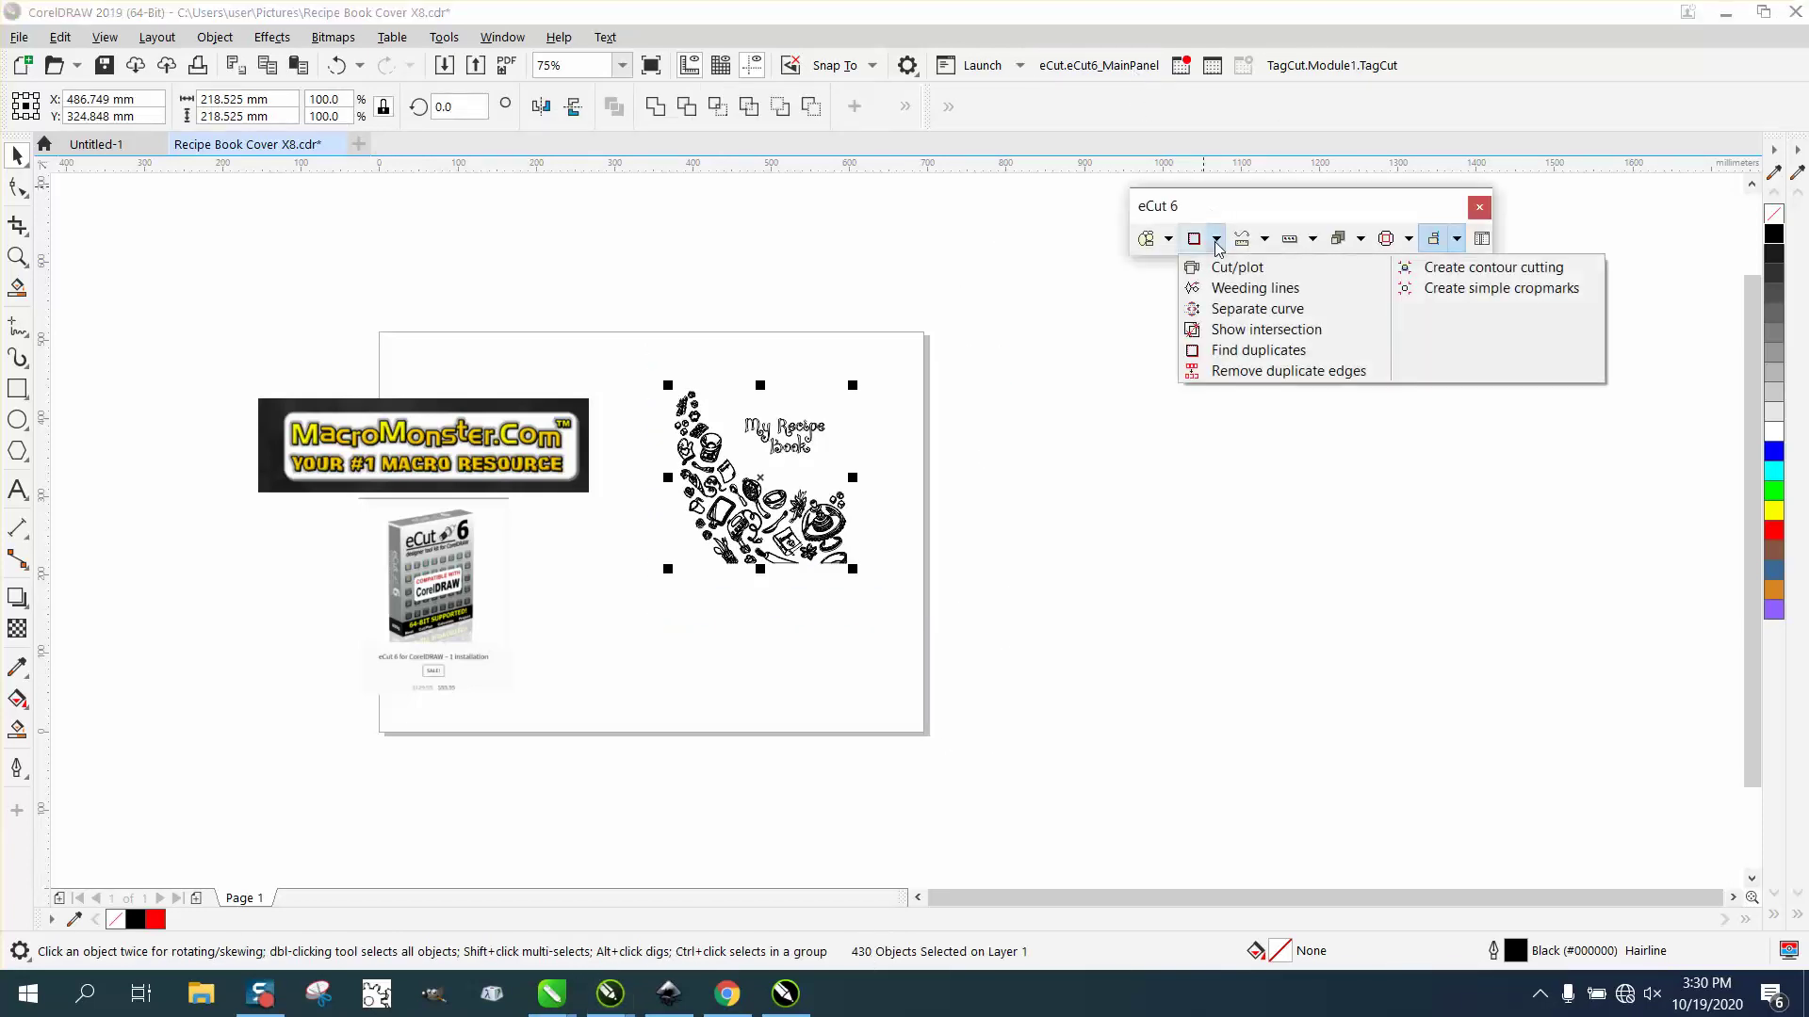
pyautogui.click(1279, 358)
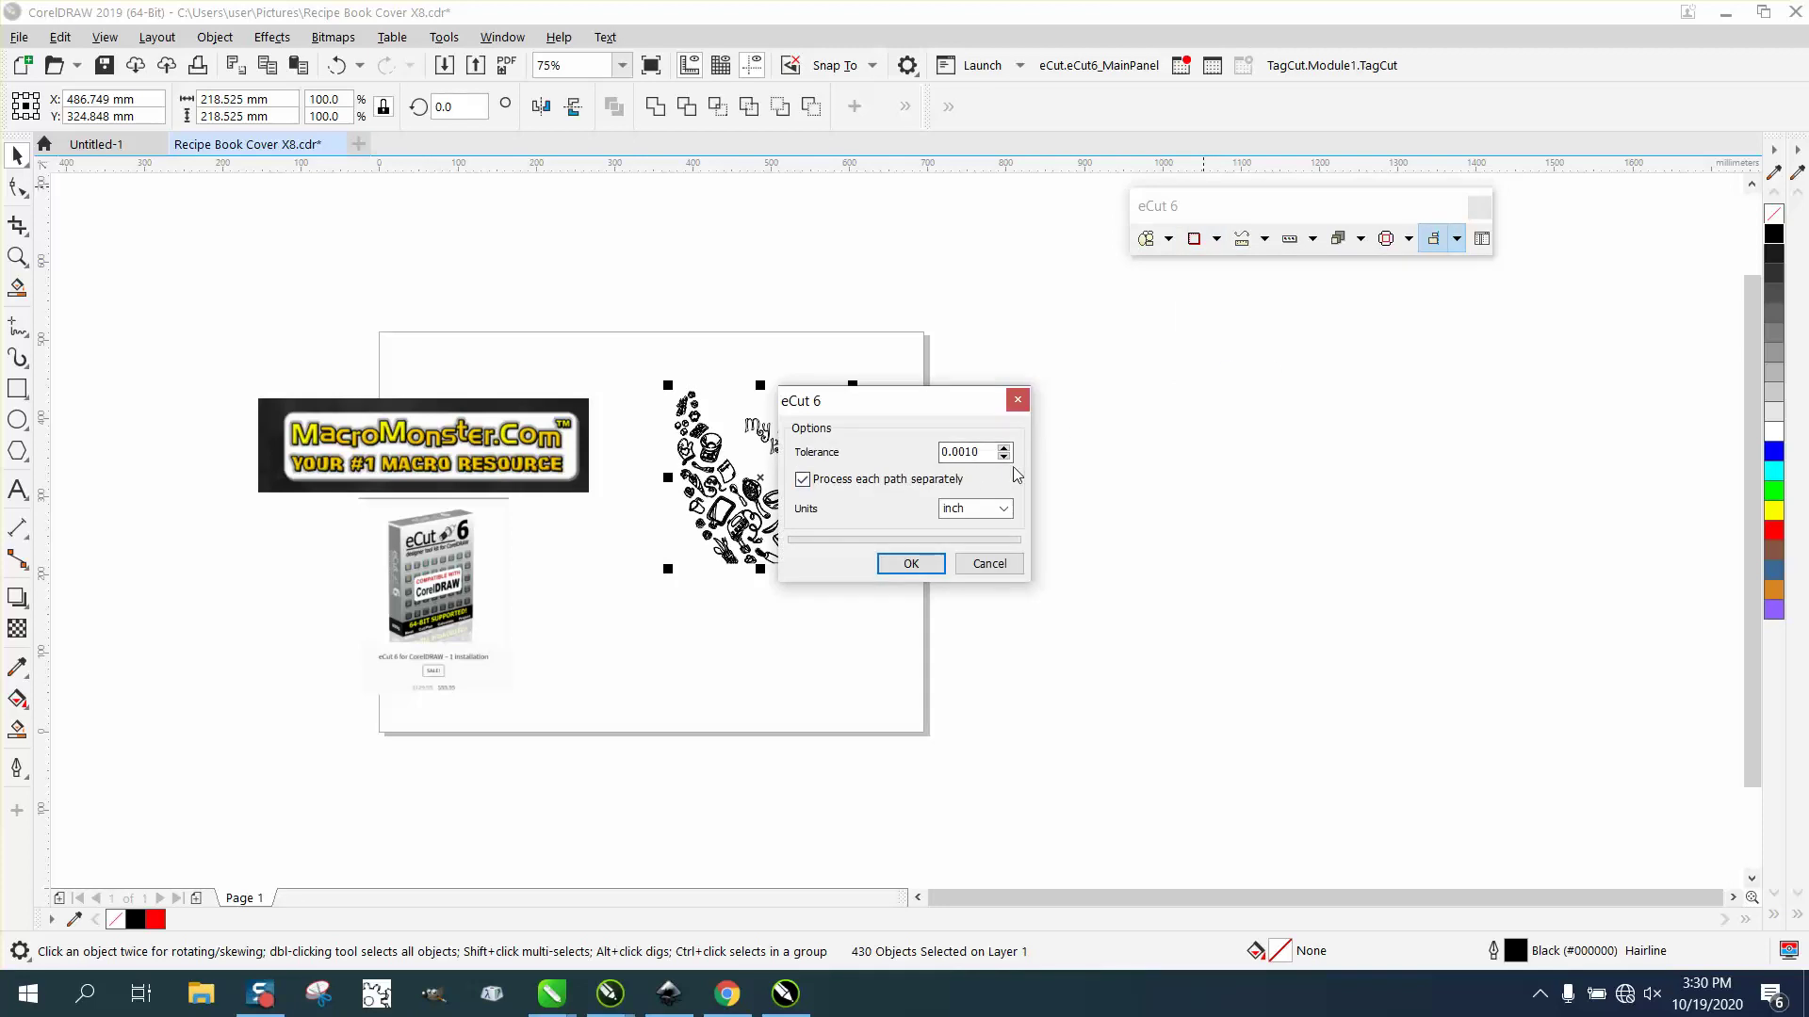
pyautogui.click(919, 564)
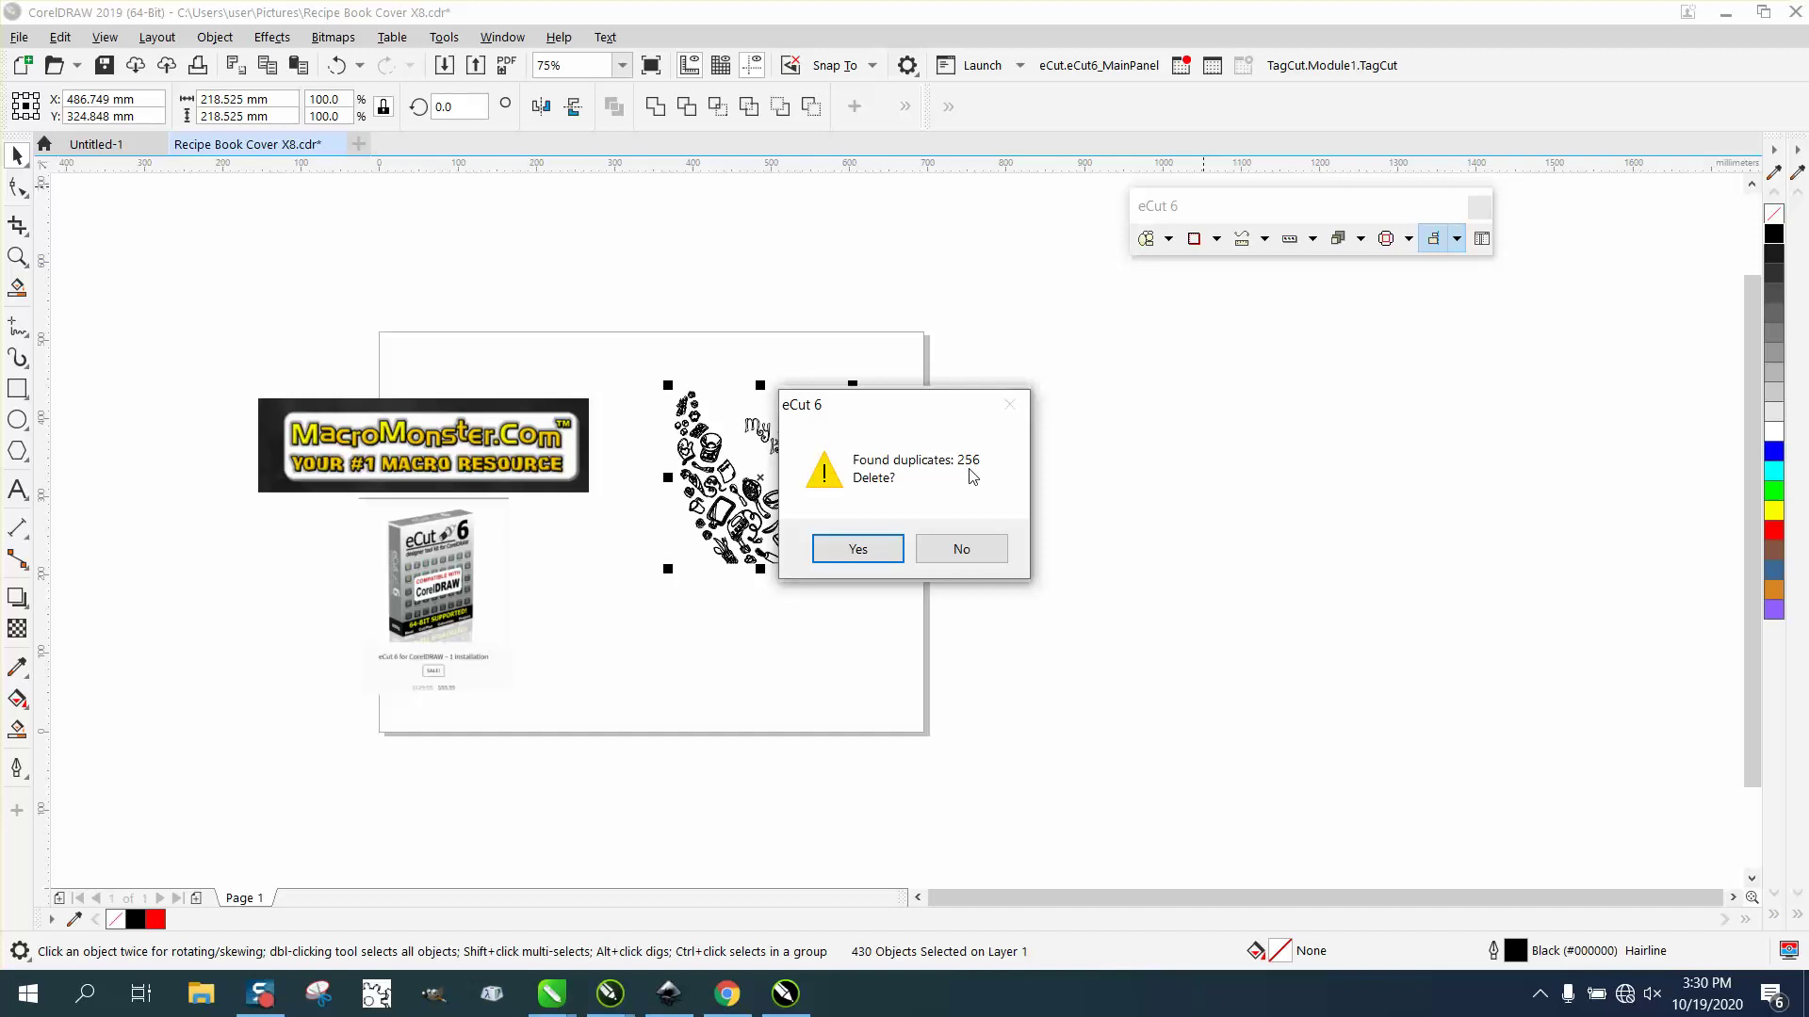
pyautogui.click(869, 560)
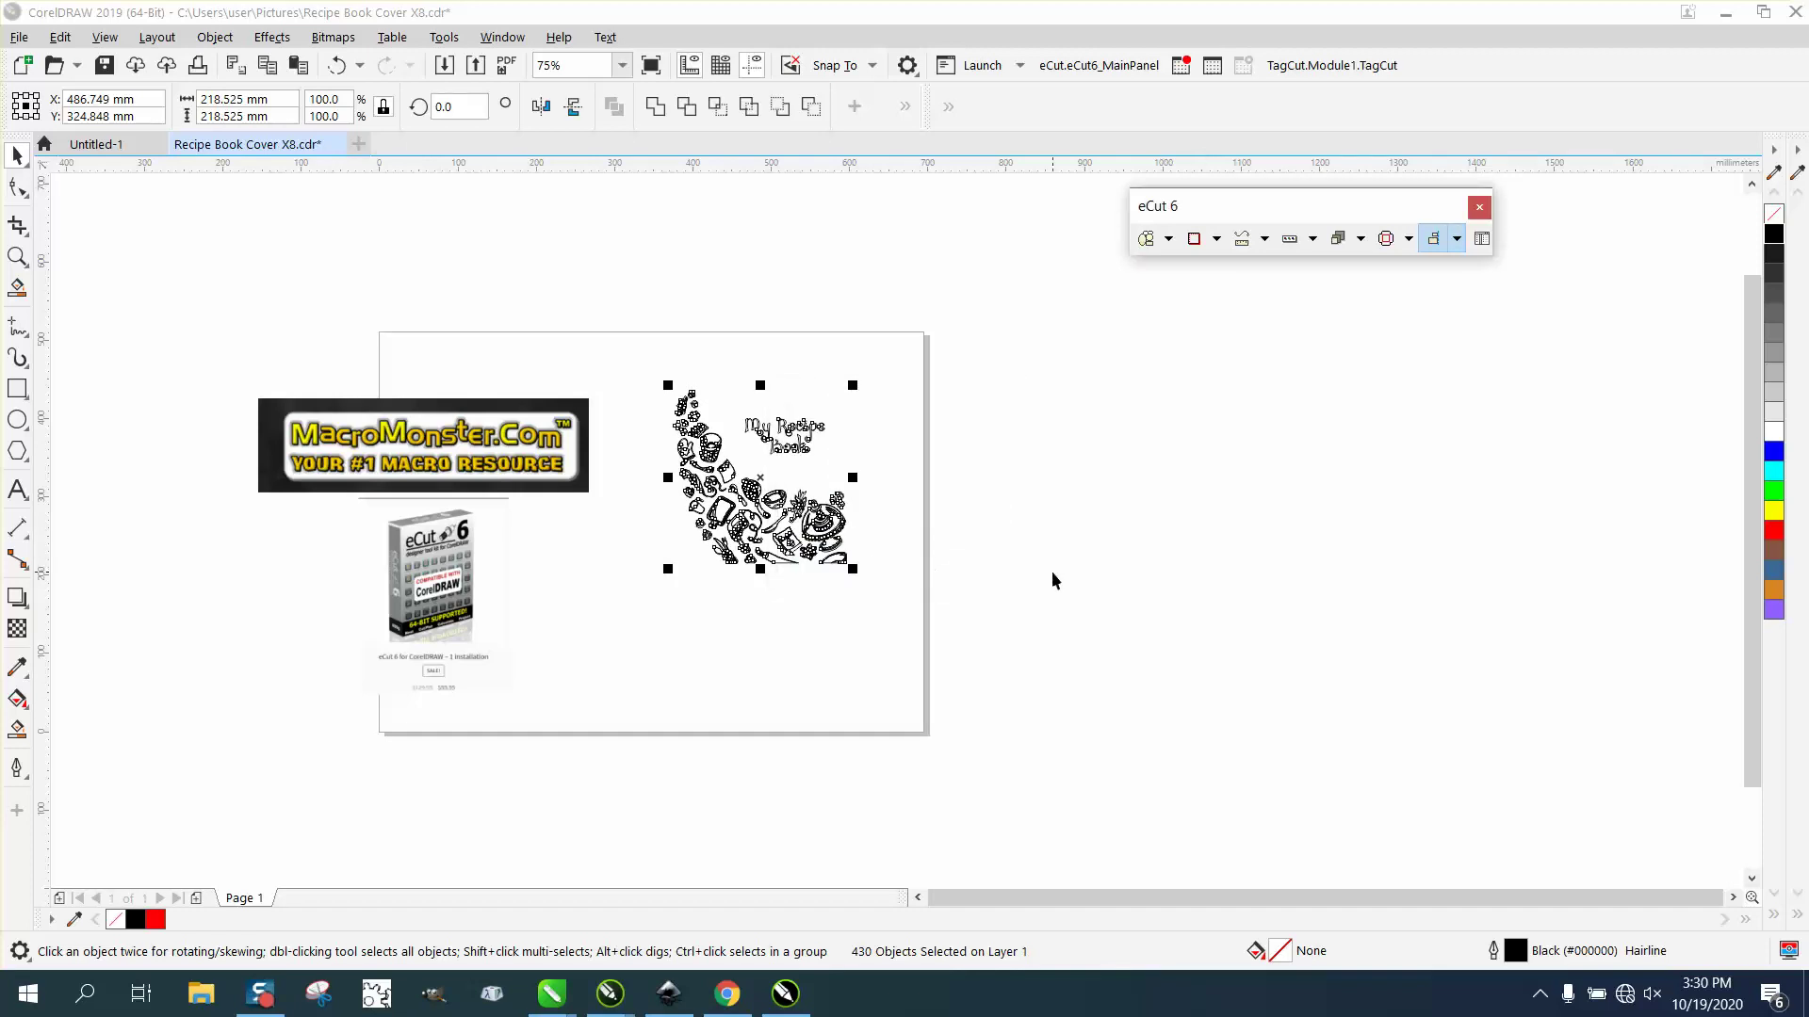
pyautogui.click(1051, 571)
# - Zoom in on the doodles and lasso-select the oven mitt
pyautogui.click(17, 256)
pyautogui.moveTo(665, 424); pyautogui.dragTo(857, 545)
pyautogui.click(20, 158)
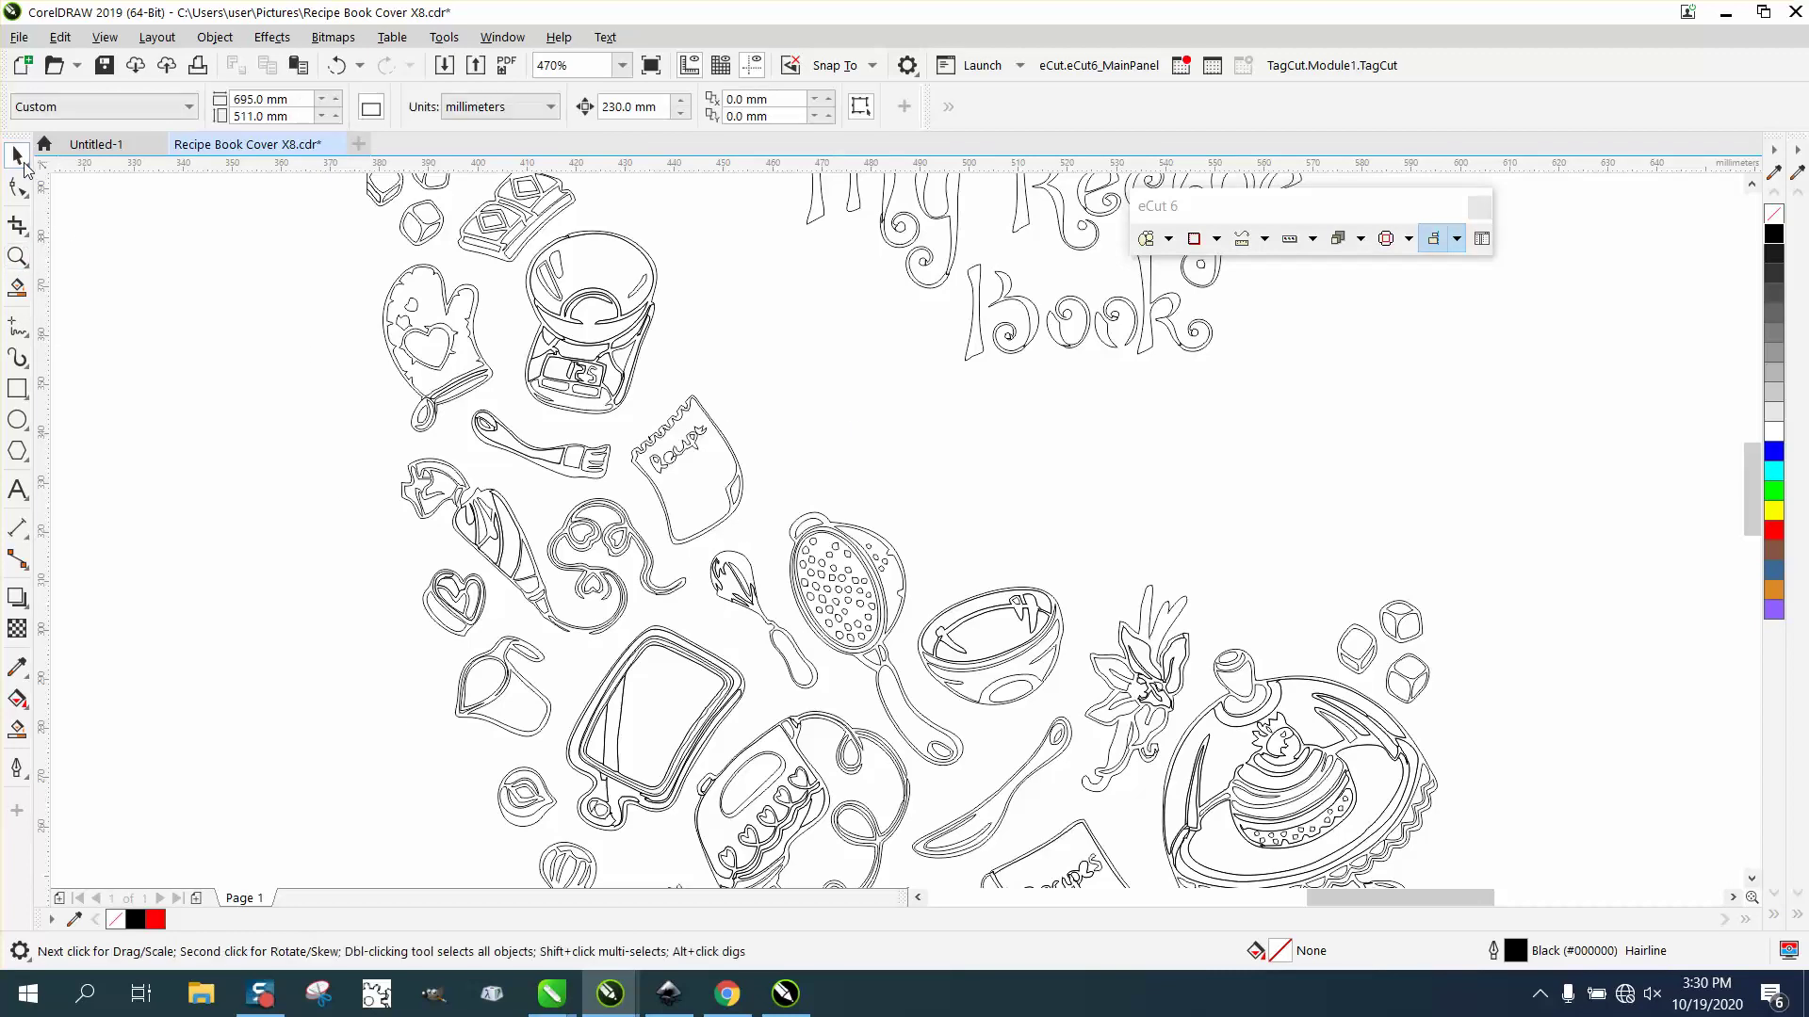
pyautogui.click(29, 170)
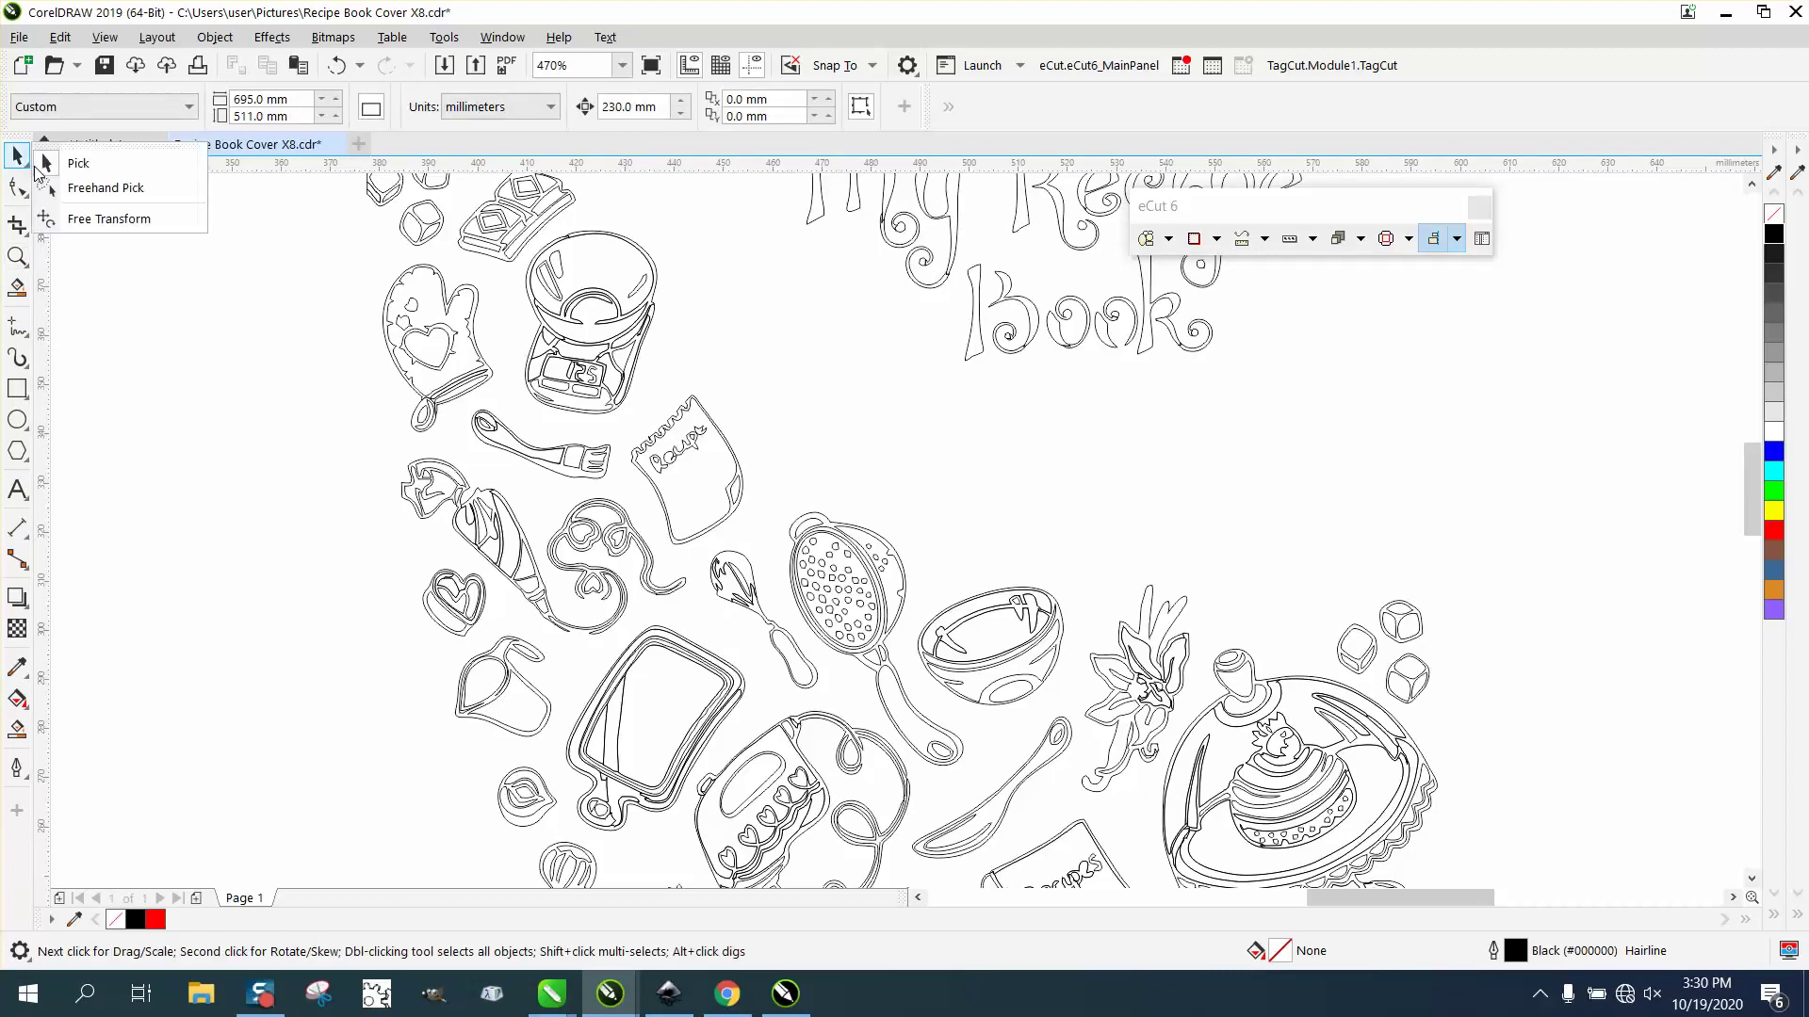
pyautogui.click(100, 182)
pyautogui.moveTo(334, 281)
pyautogui.mouseDown()
pyautogui.moveTo(364, 430)
pyautogui.moveTo(423, 446)
pyautogui.moveTo(502, 382)
pyautogui.mouseUp()
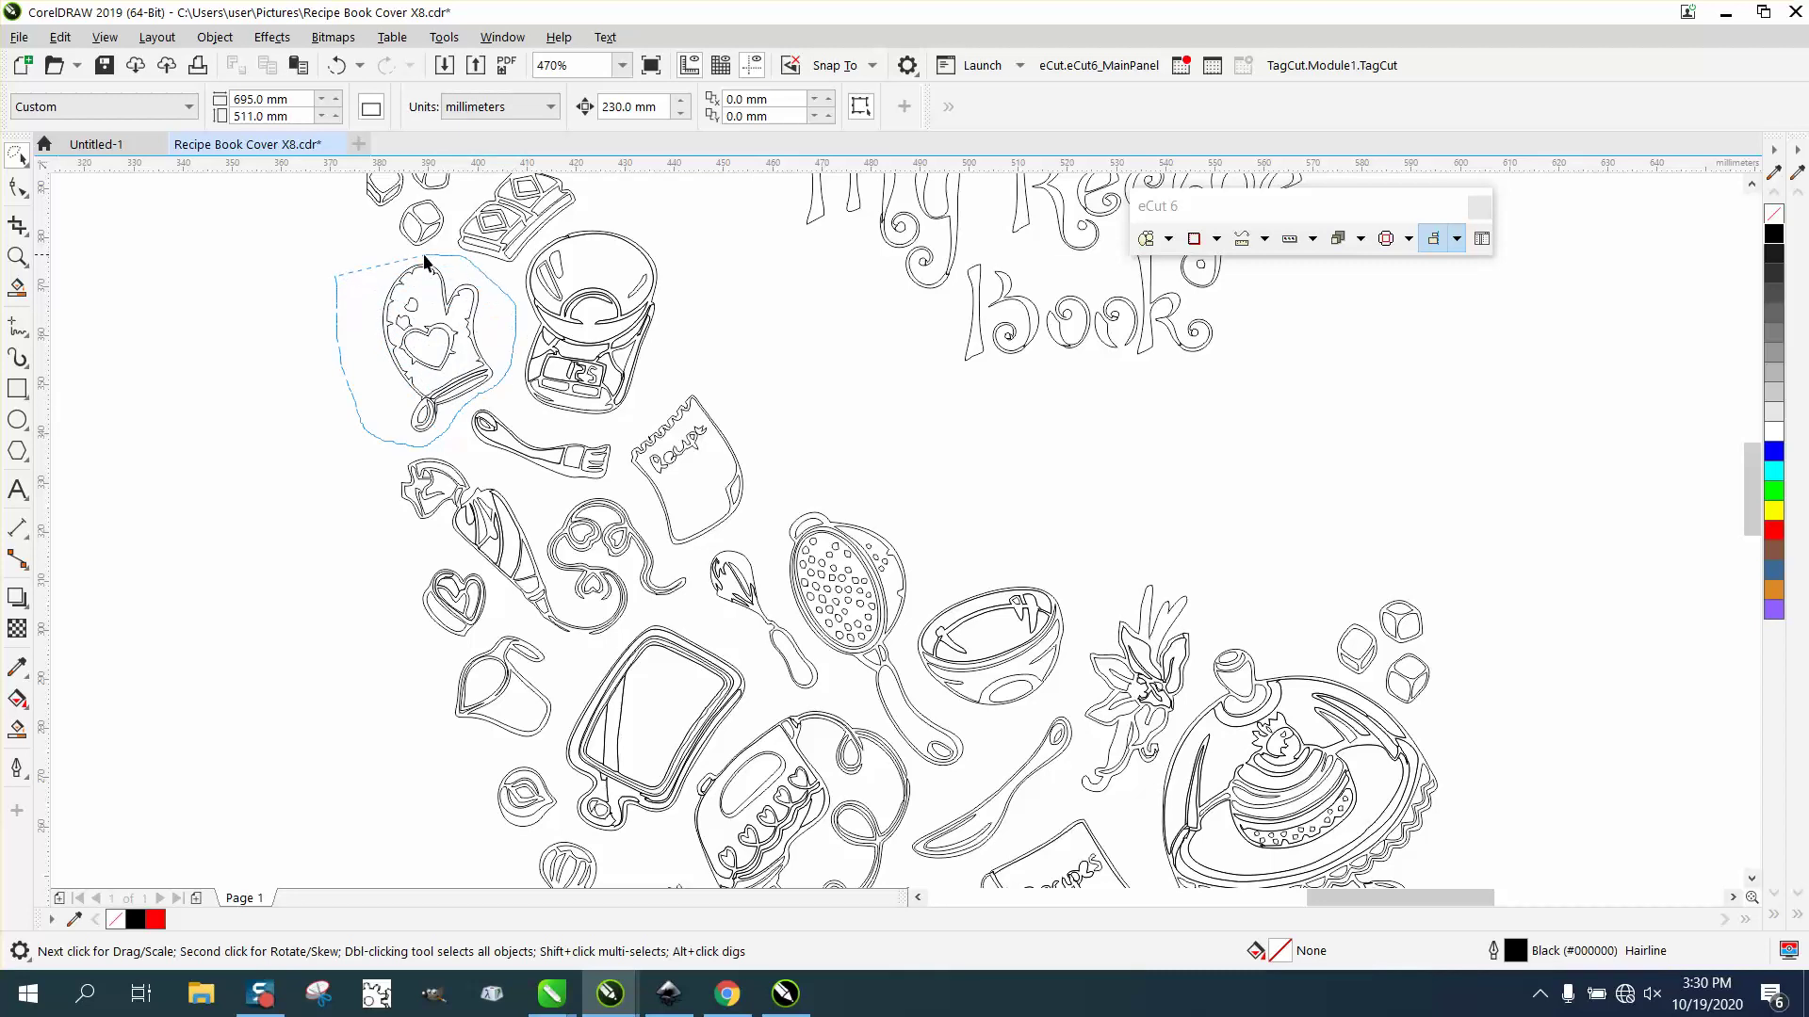
pyautogui.moveTo(424, 261); pyautogui.dragTo(402, 261)
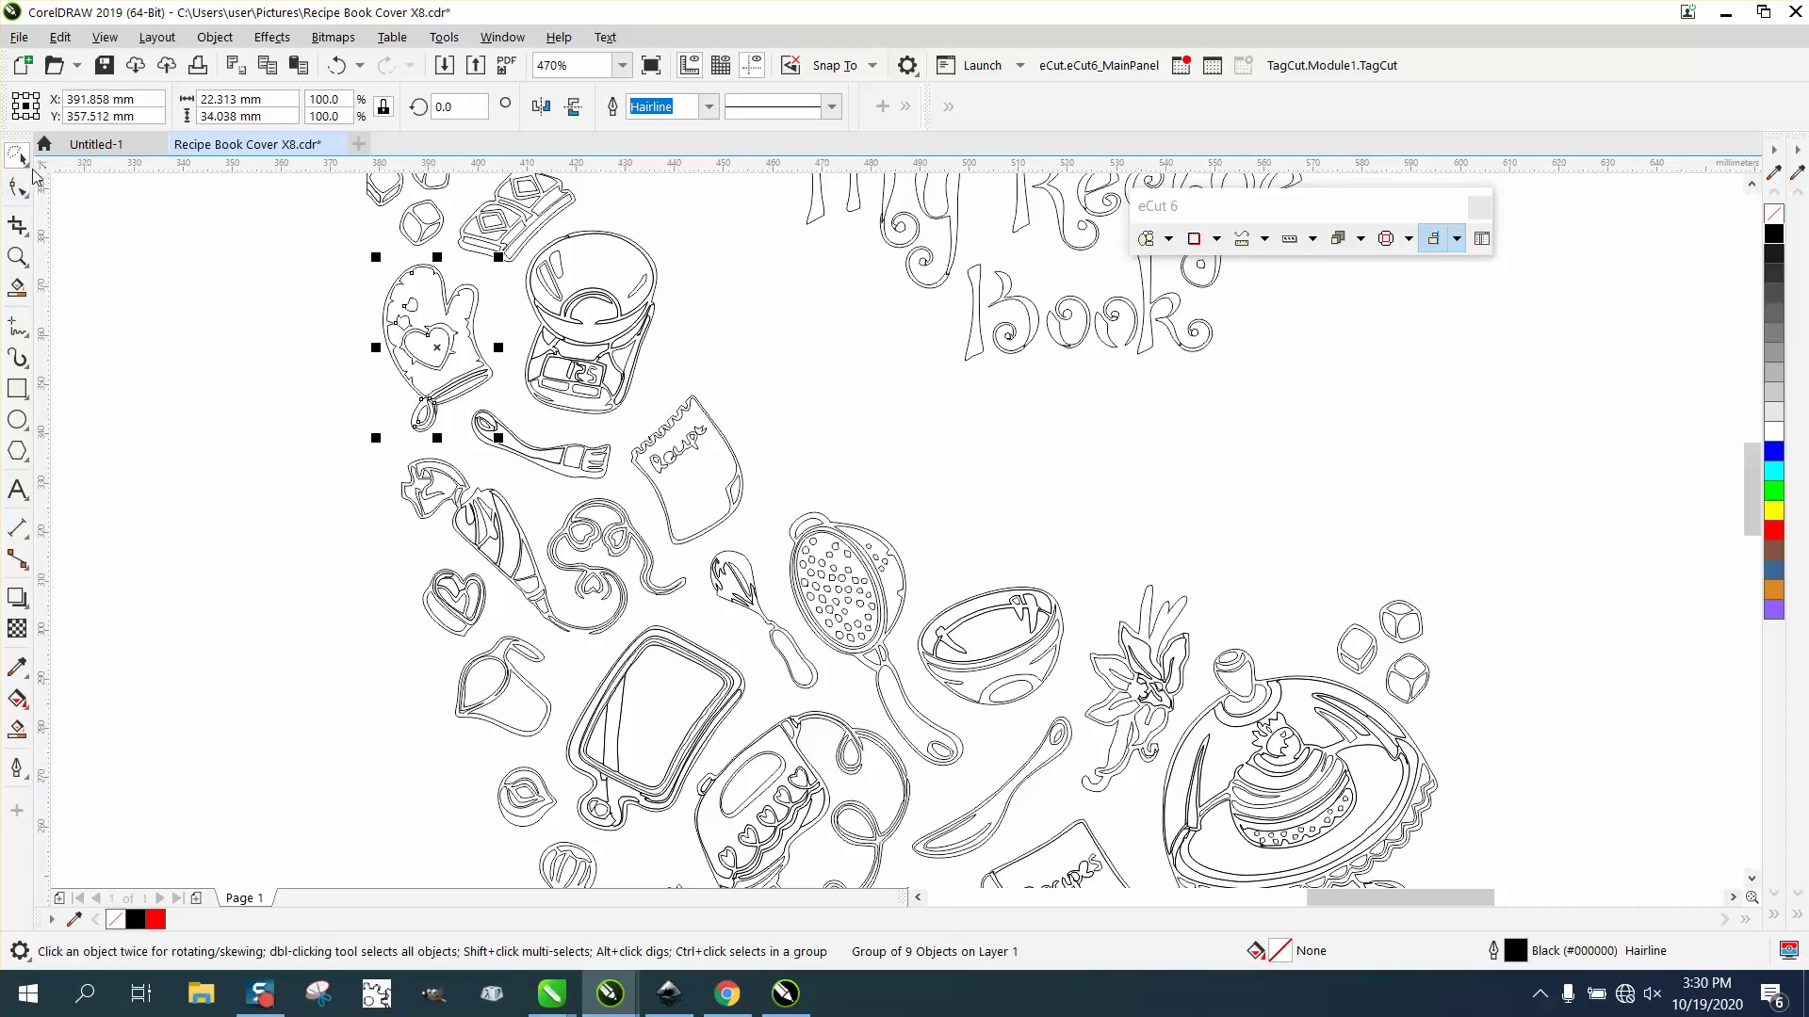
# - Select the 9-object oven mitt group and nudge it 230 mm right of the page
pyautogui.click(209, 256)
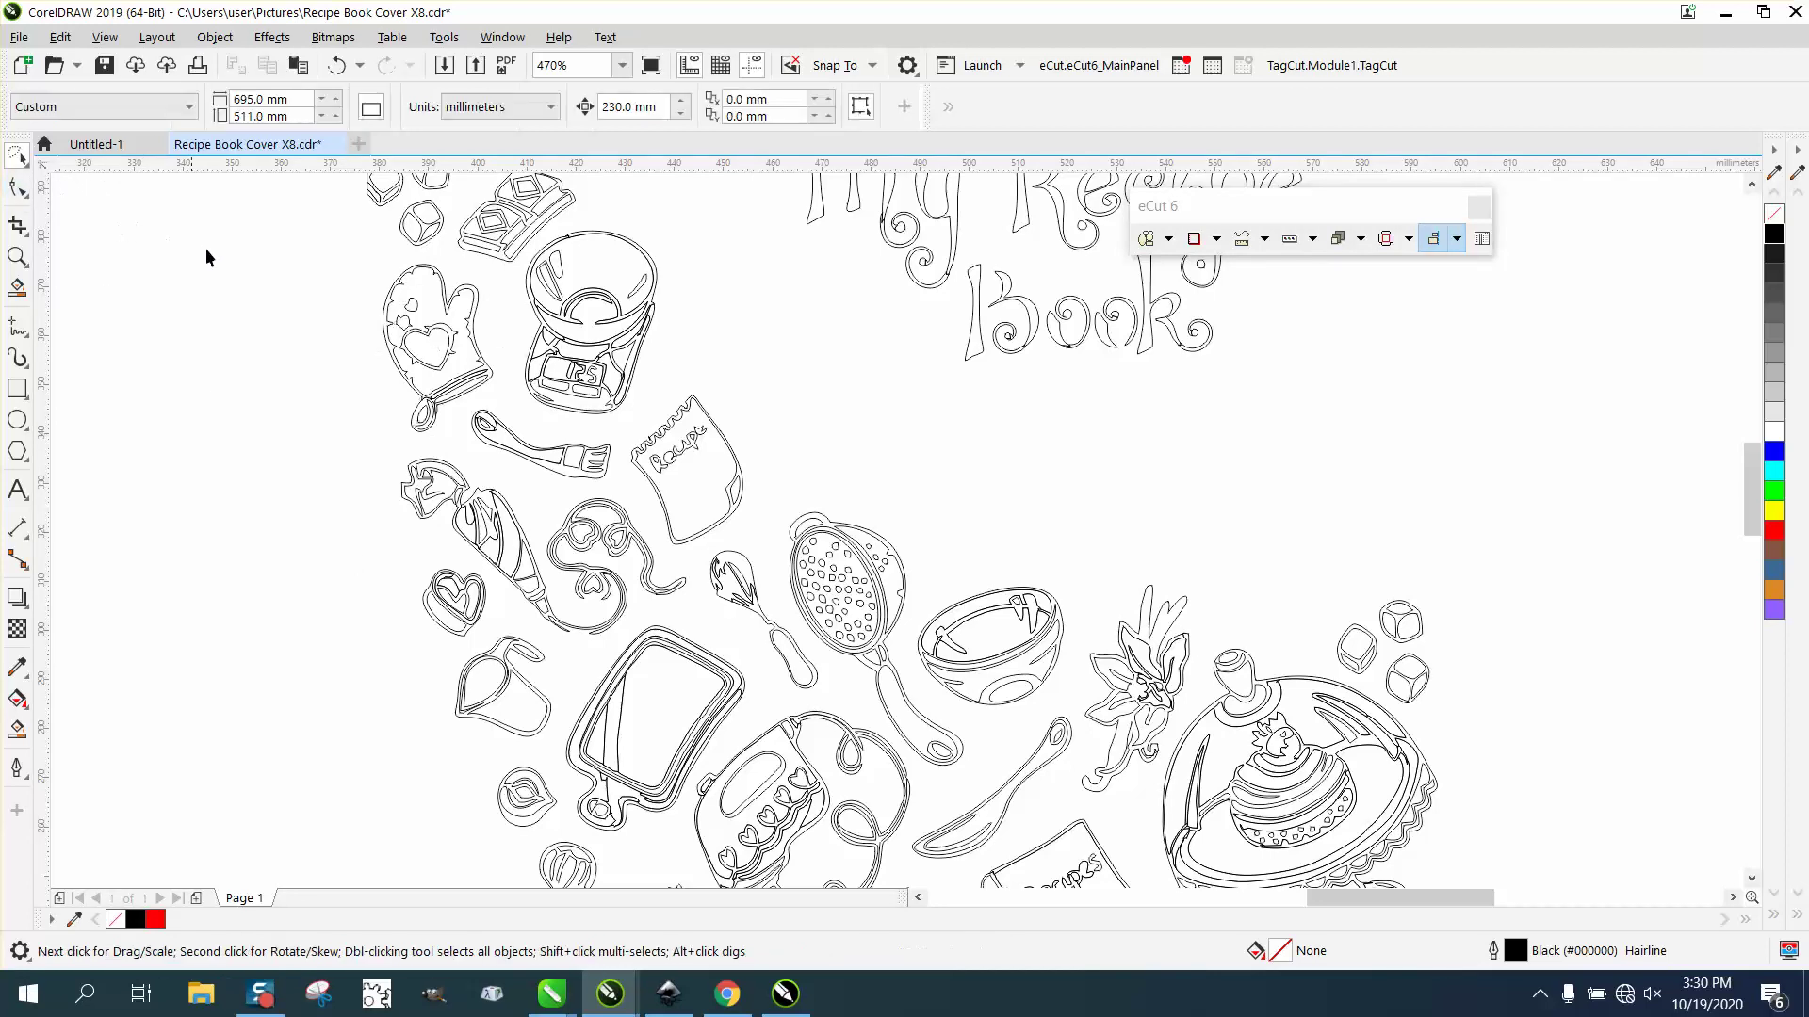
pyautogui.click(435, 342)
pyautogui.hotkey('shift', 'Right')
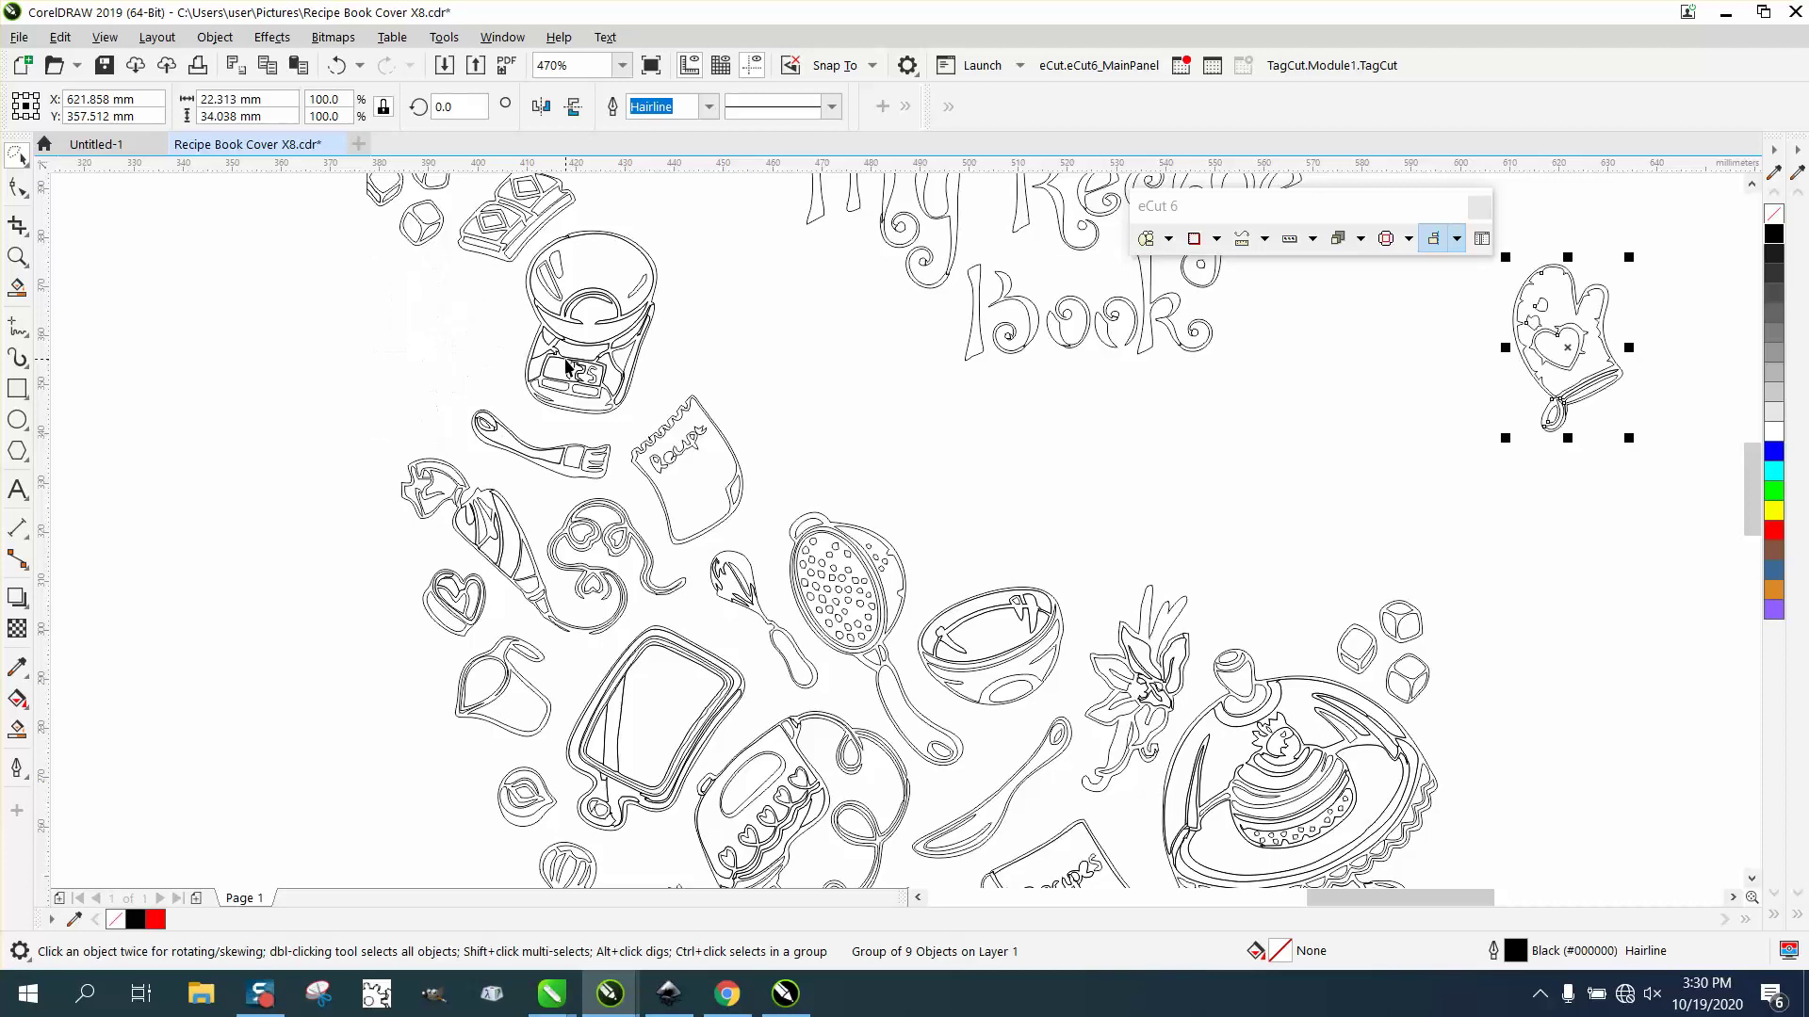
pyautogui.scroll(-3, 259, 348)
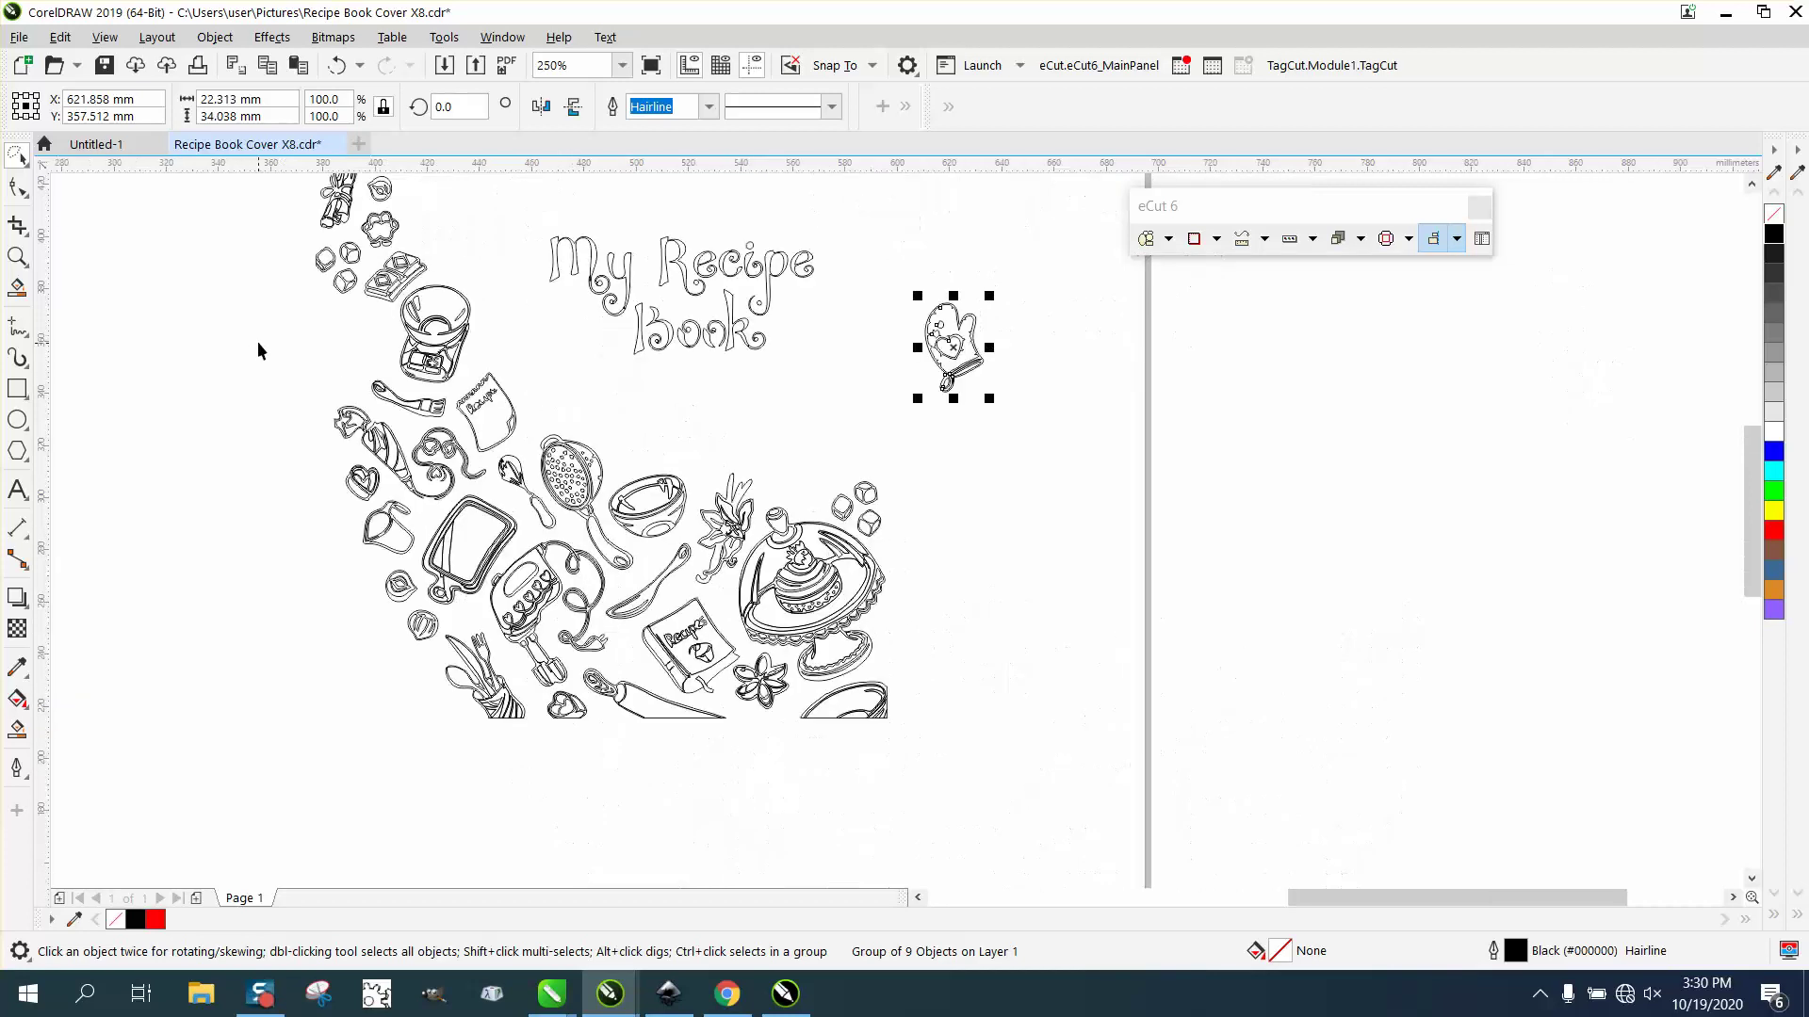
# - Ungroup the oven mitt and nudge its outer outline to the right
pyautogui.click(215, 38)
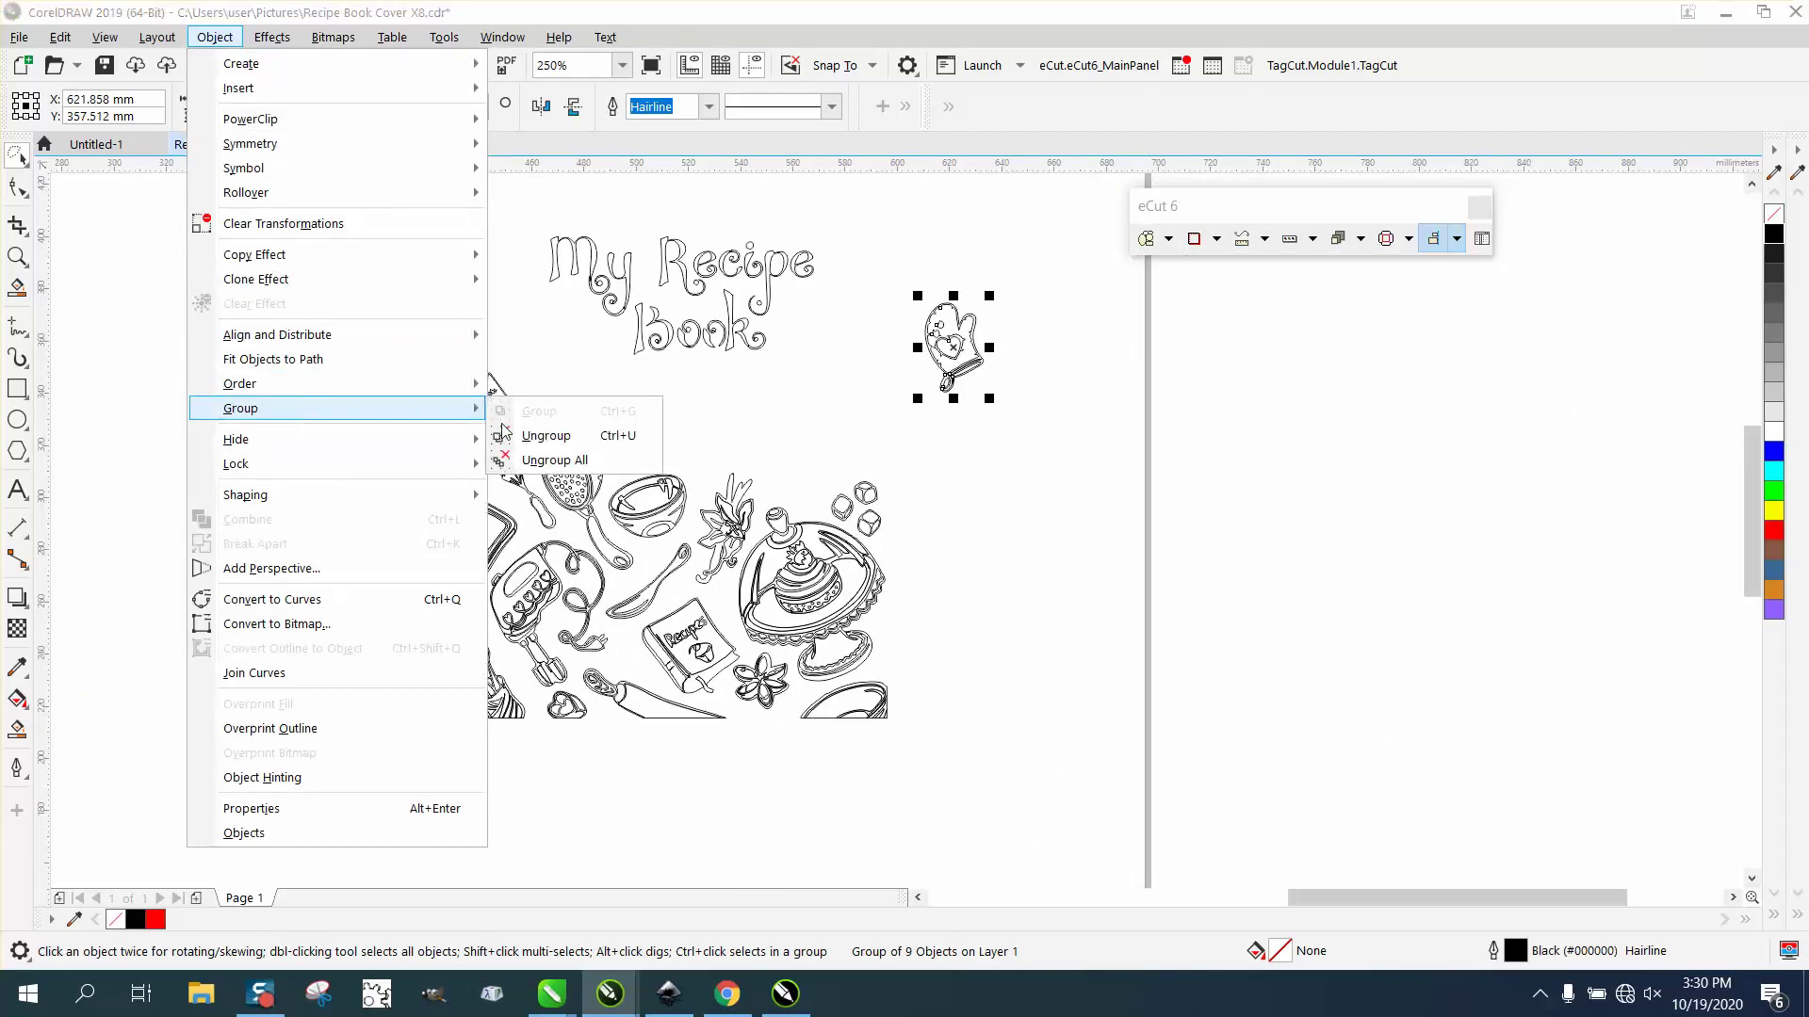
pyautogui.click(547, 435)
pyautogui.click(17, 257)
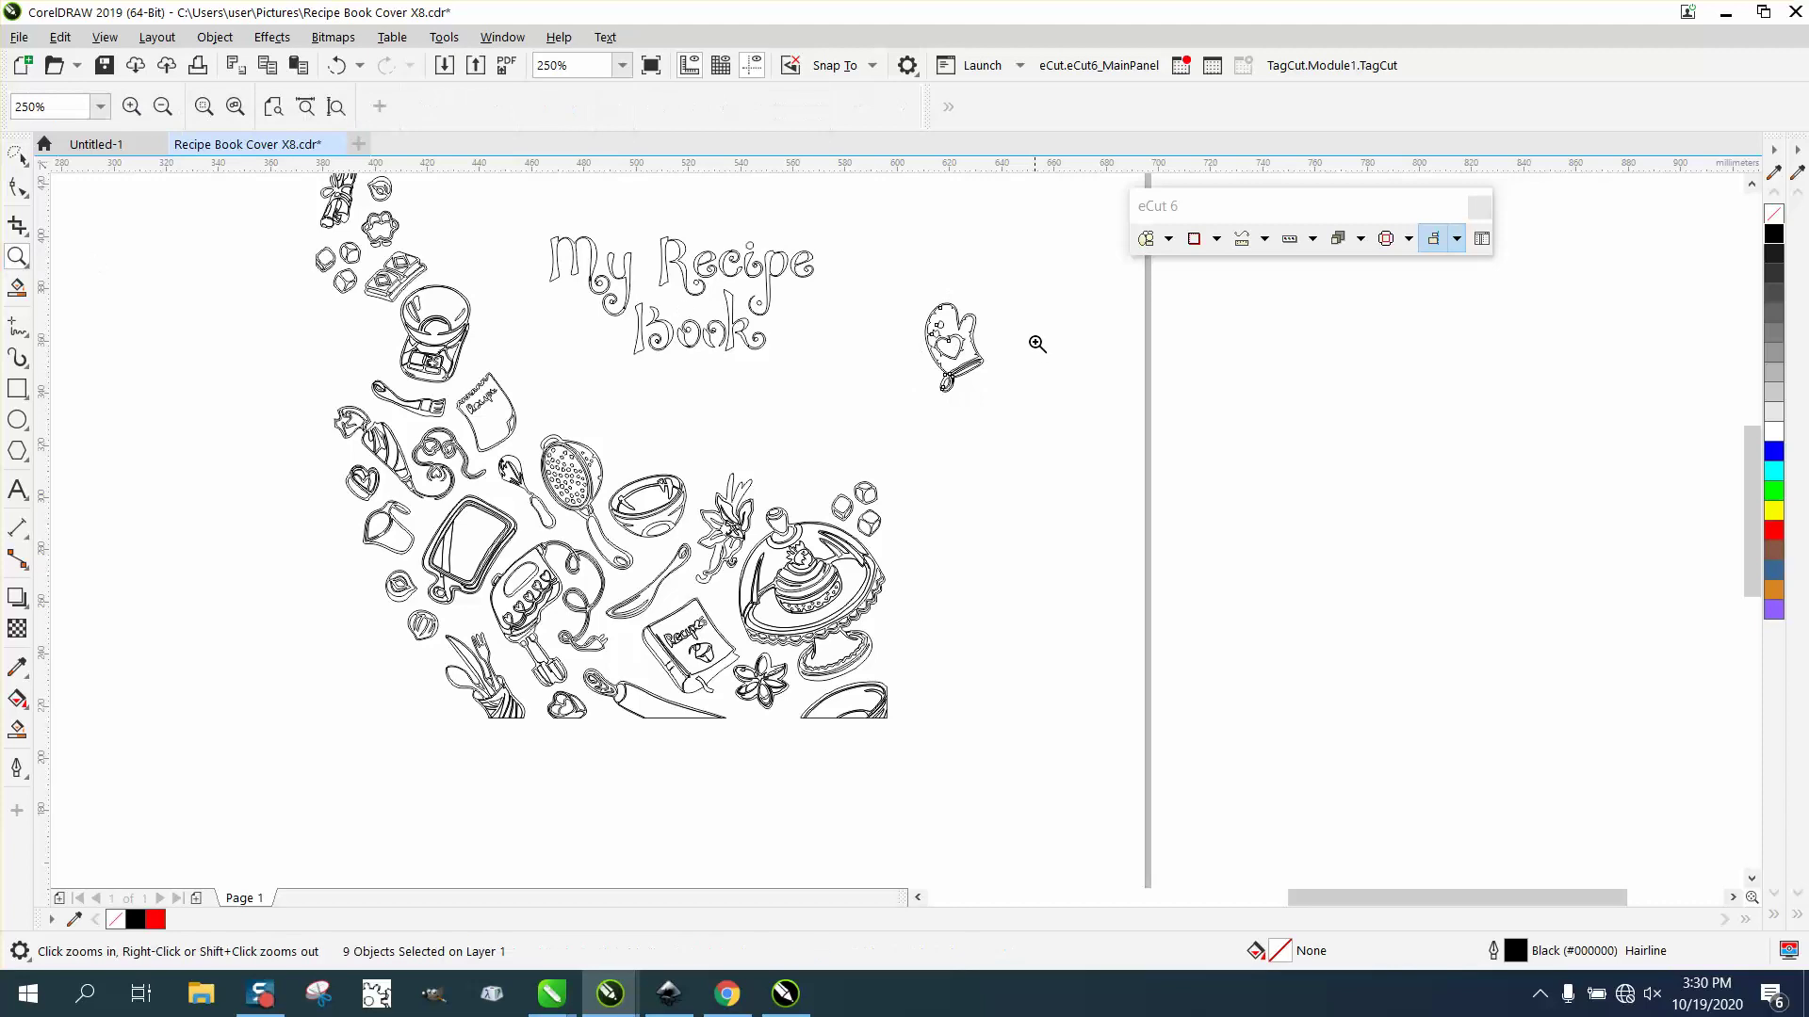
pyautogui.moveTo(906, 271); pyautogui.dragTo(1122, 464)
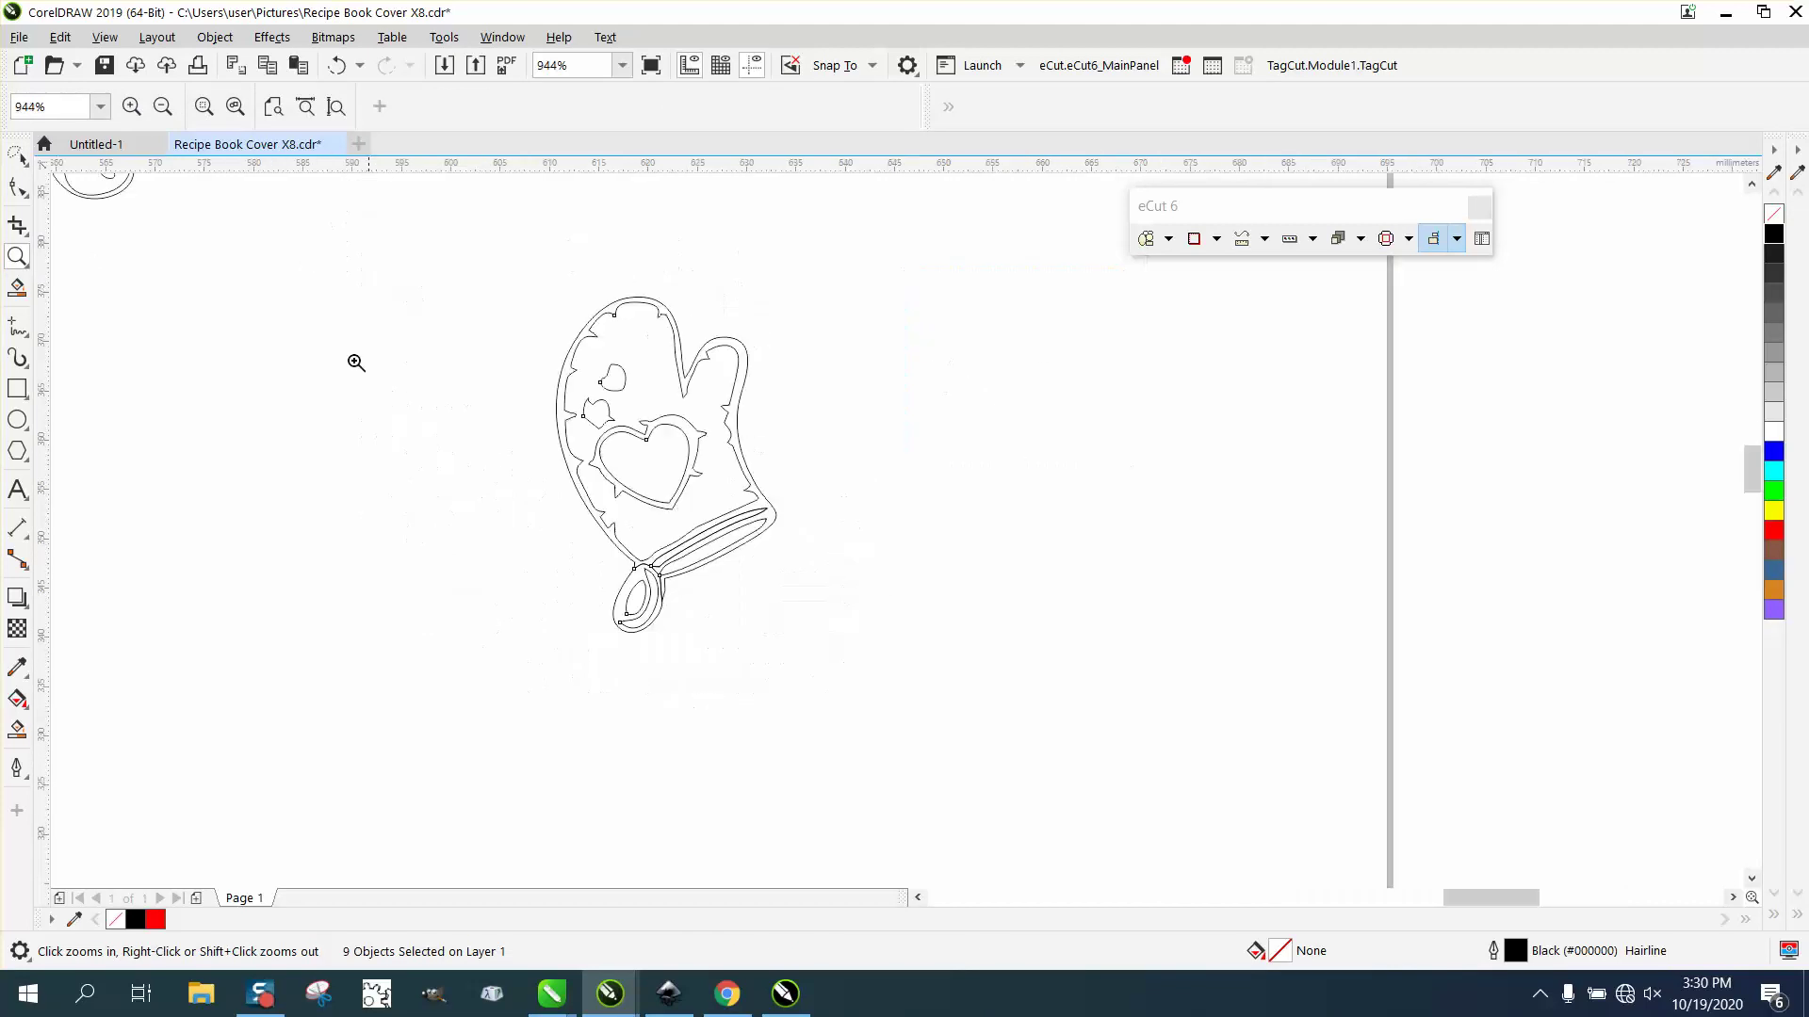
pyautogui.click(28, 167)
pyautogui.click(92, 174)
pyautogui.click(618, 386)
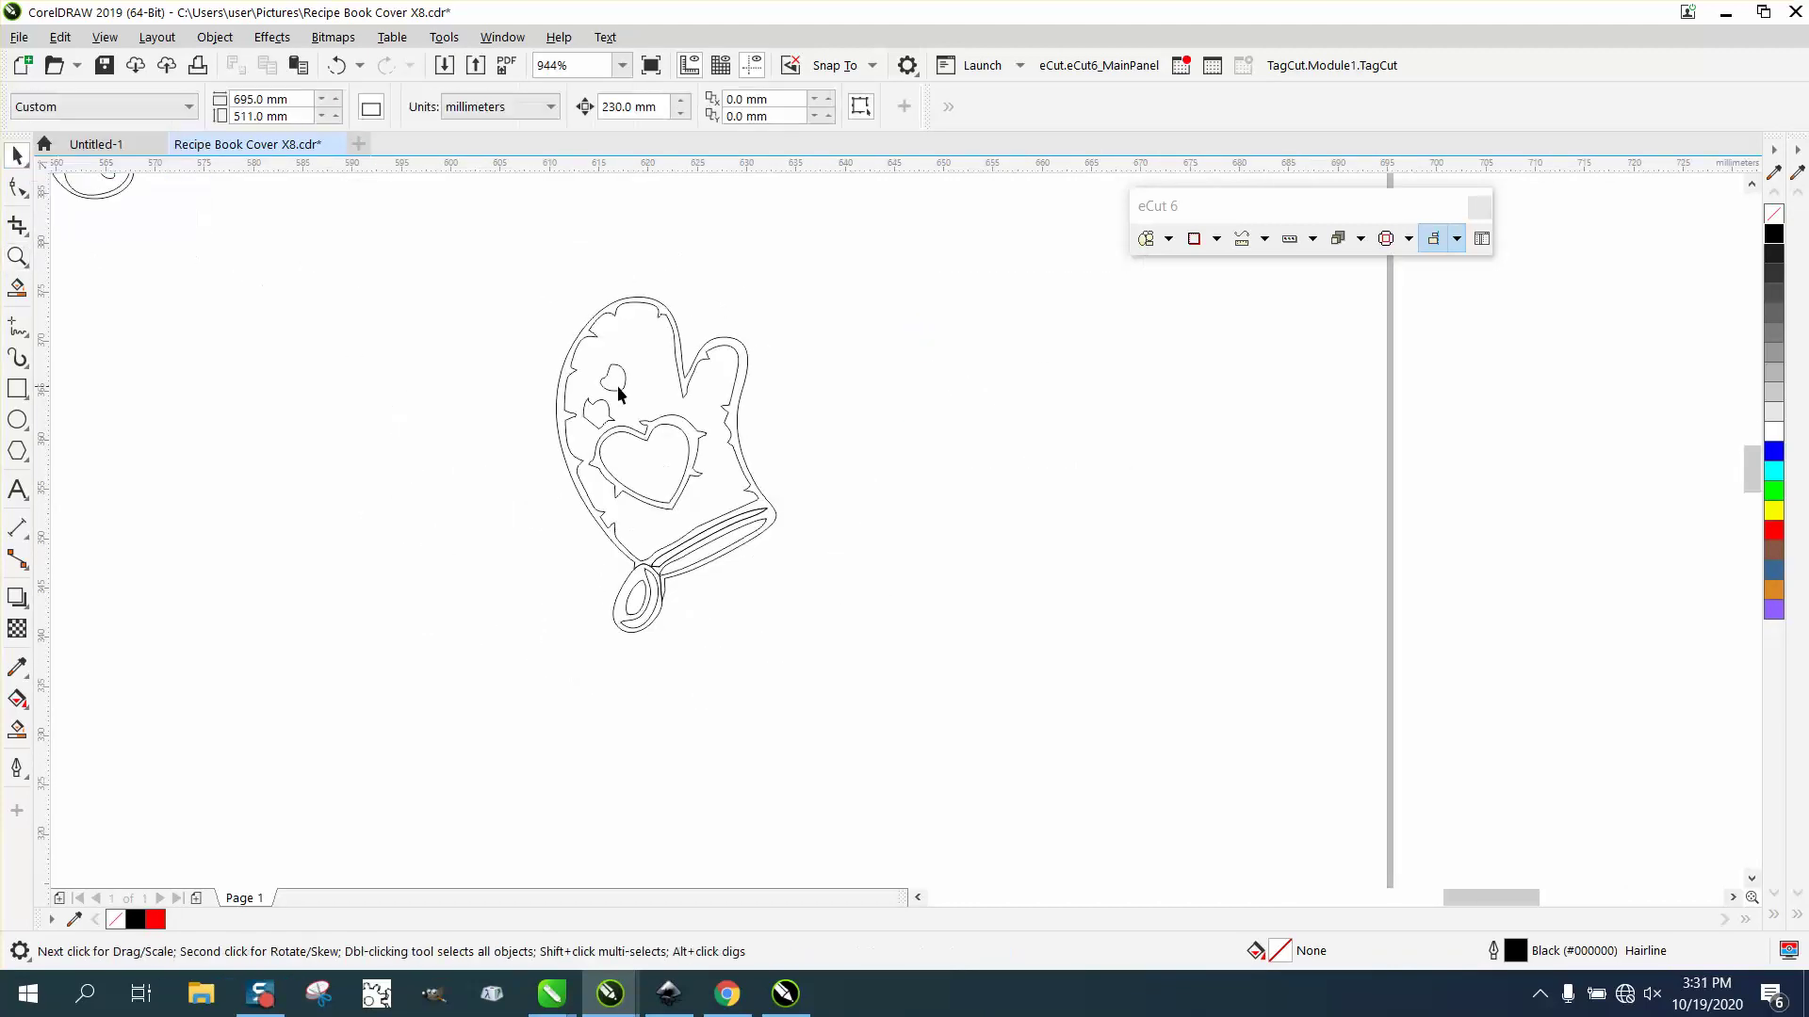
pyautogui.click(680, 350)
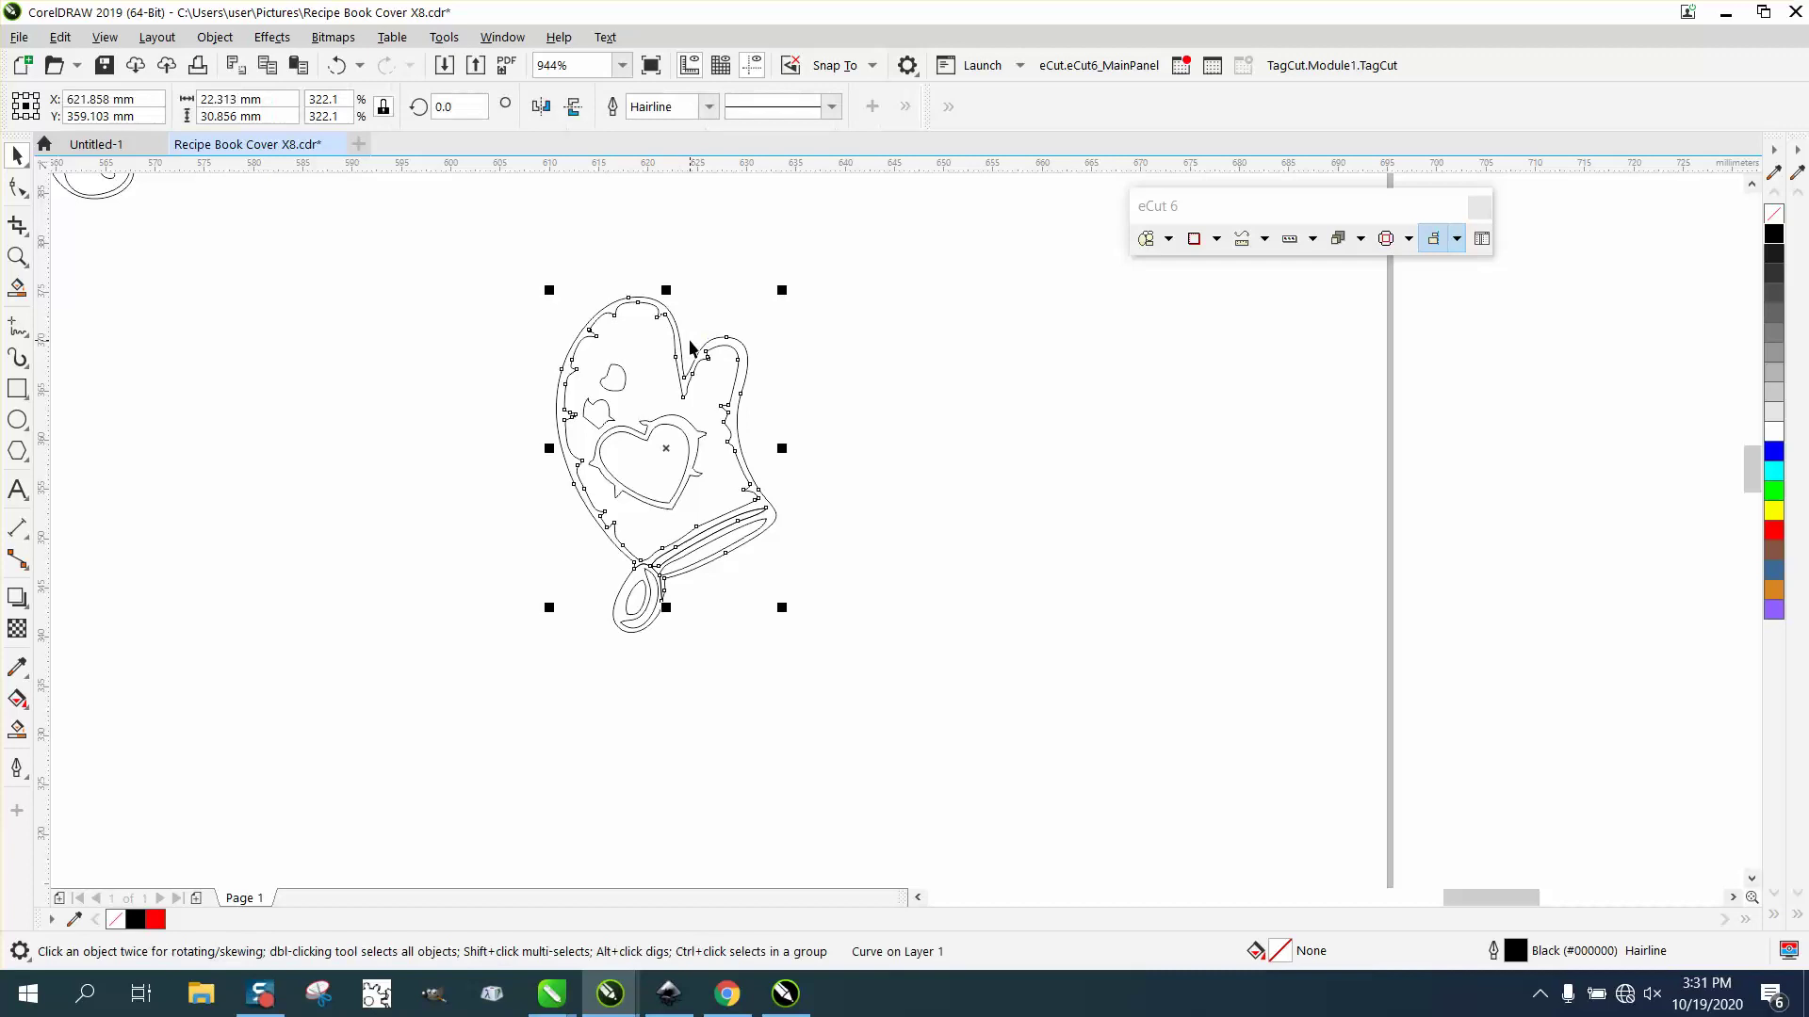
pyautogui.press('Right')
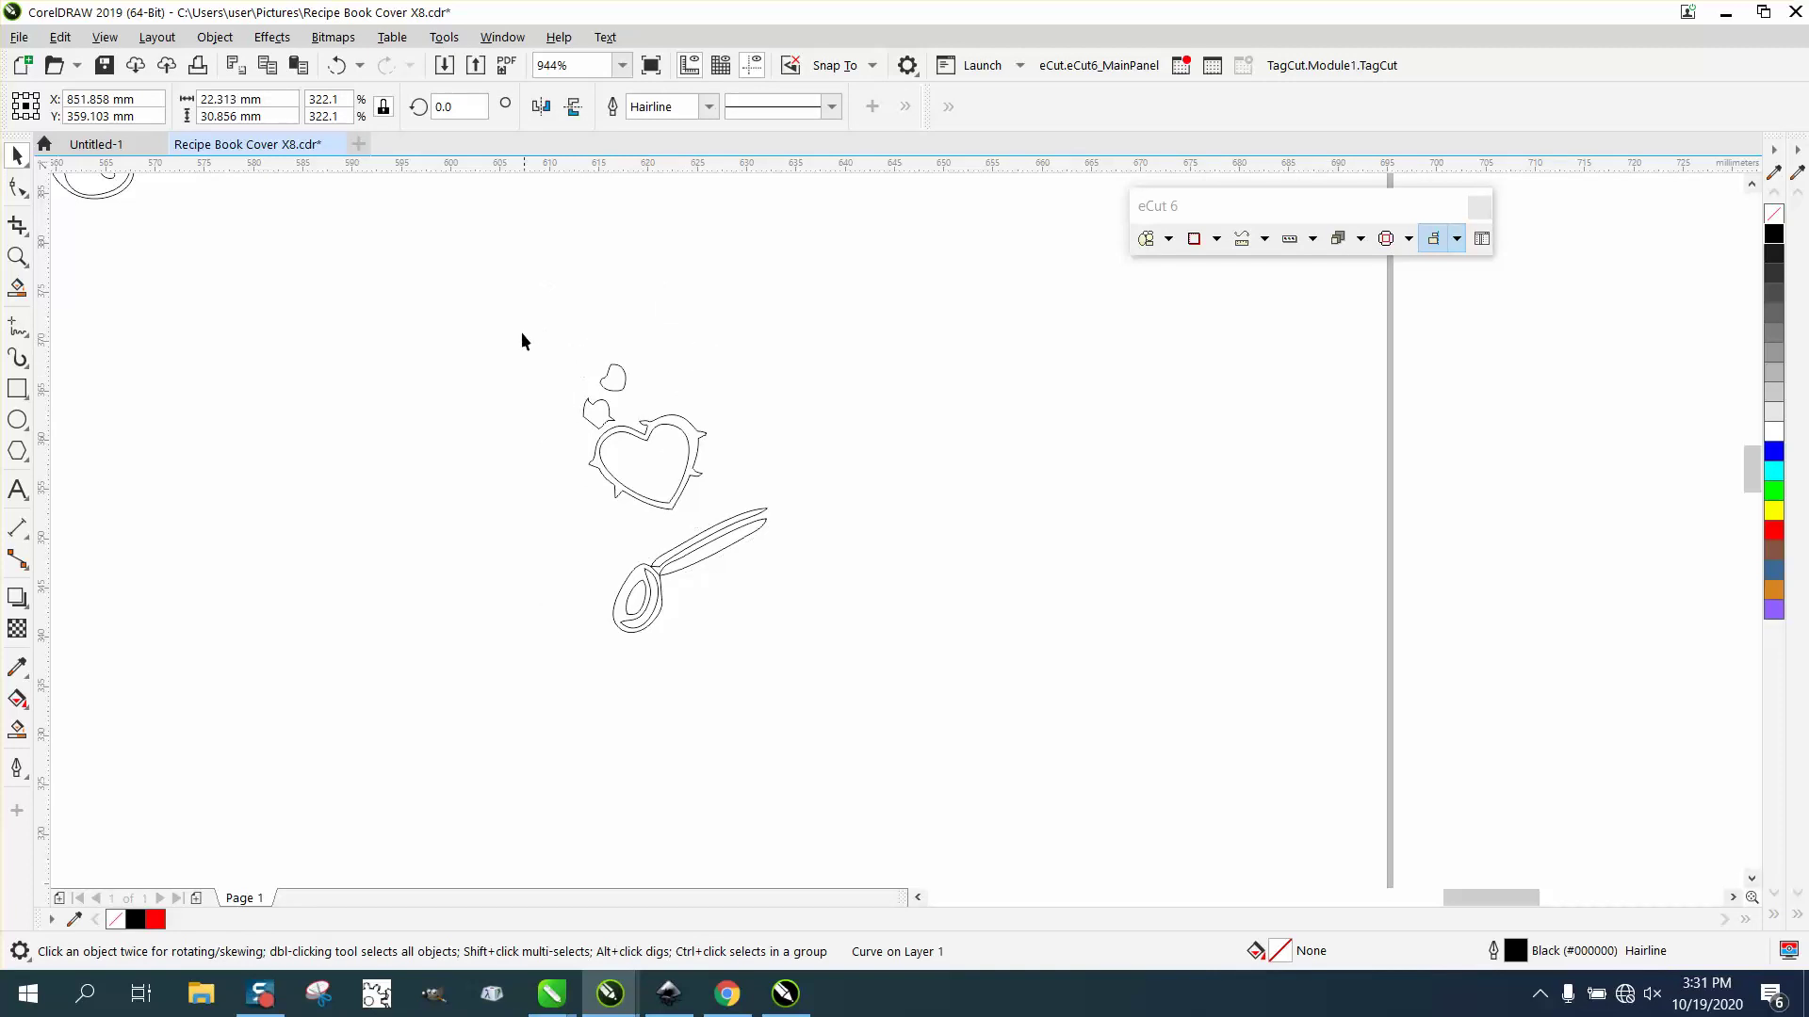
# - Nudge both spoon-handle outlines right, then move all three outlines back onto the mitt
pyautogui.moveTo(890, 663); pyautogui.dragTo(891, 669)
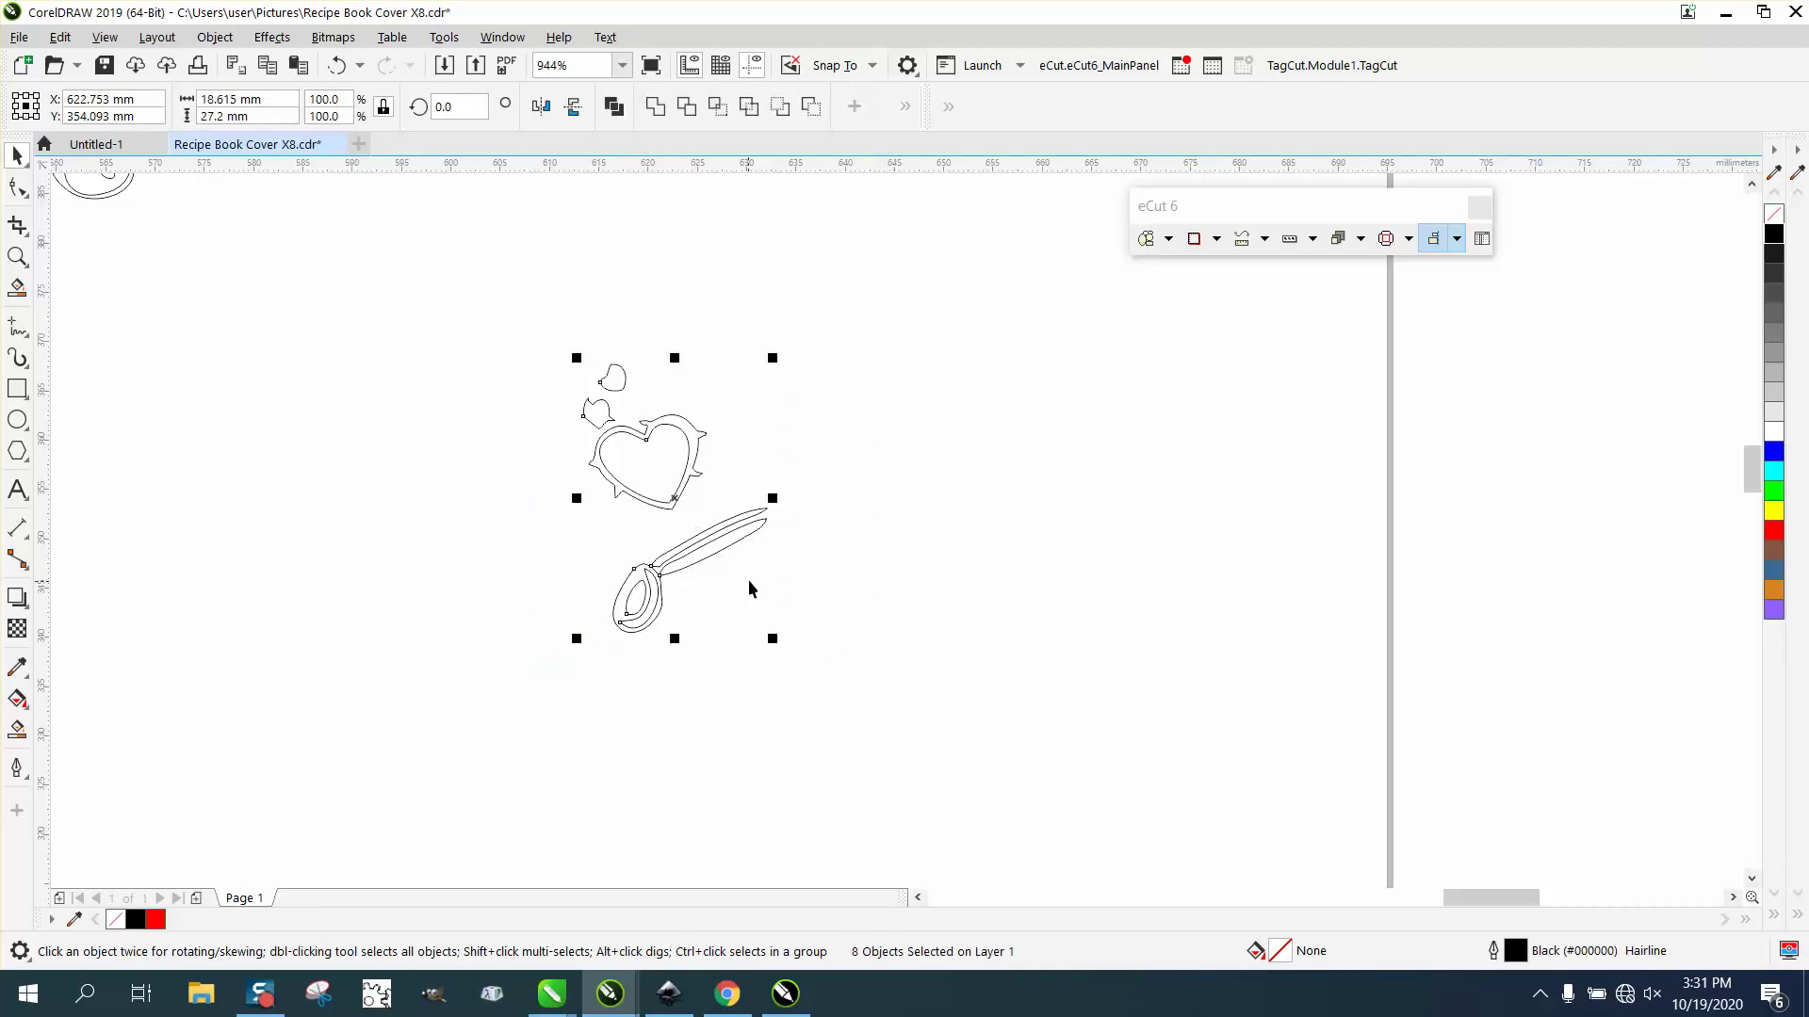
pyautogui.click(974, 677)
pyautogui.click(695, 552)
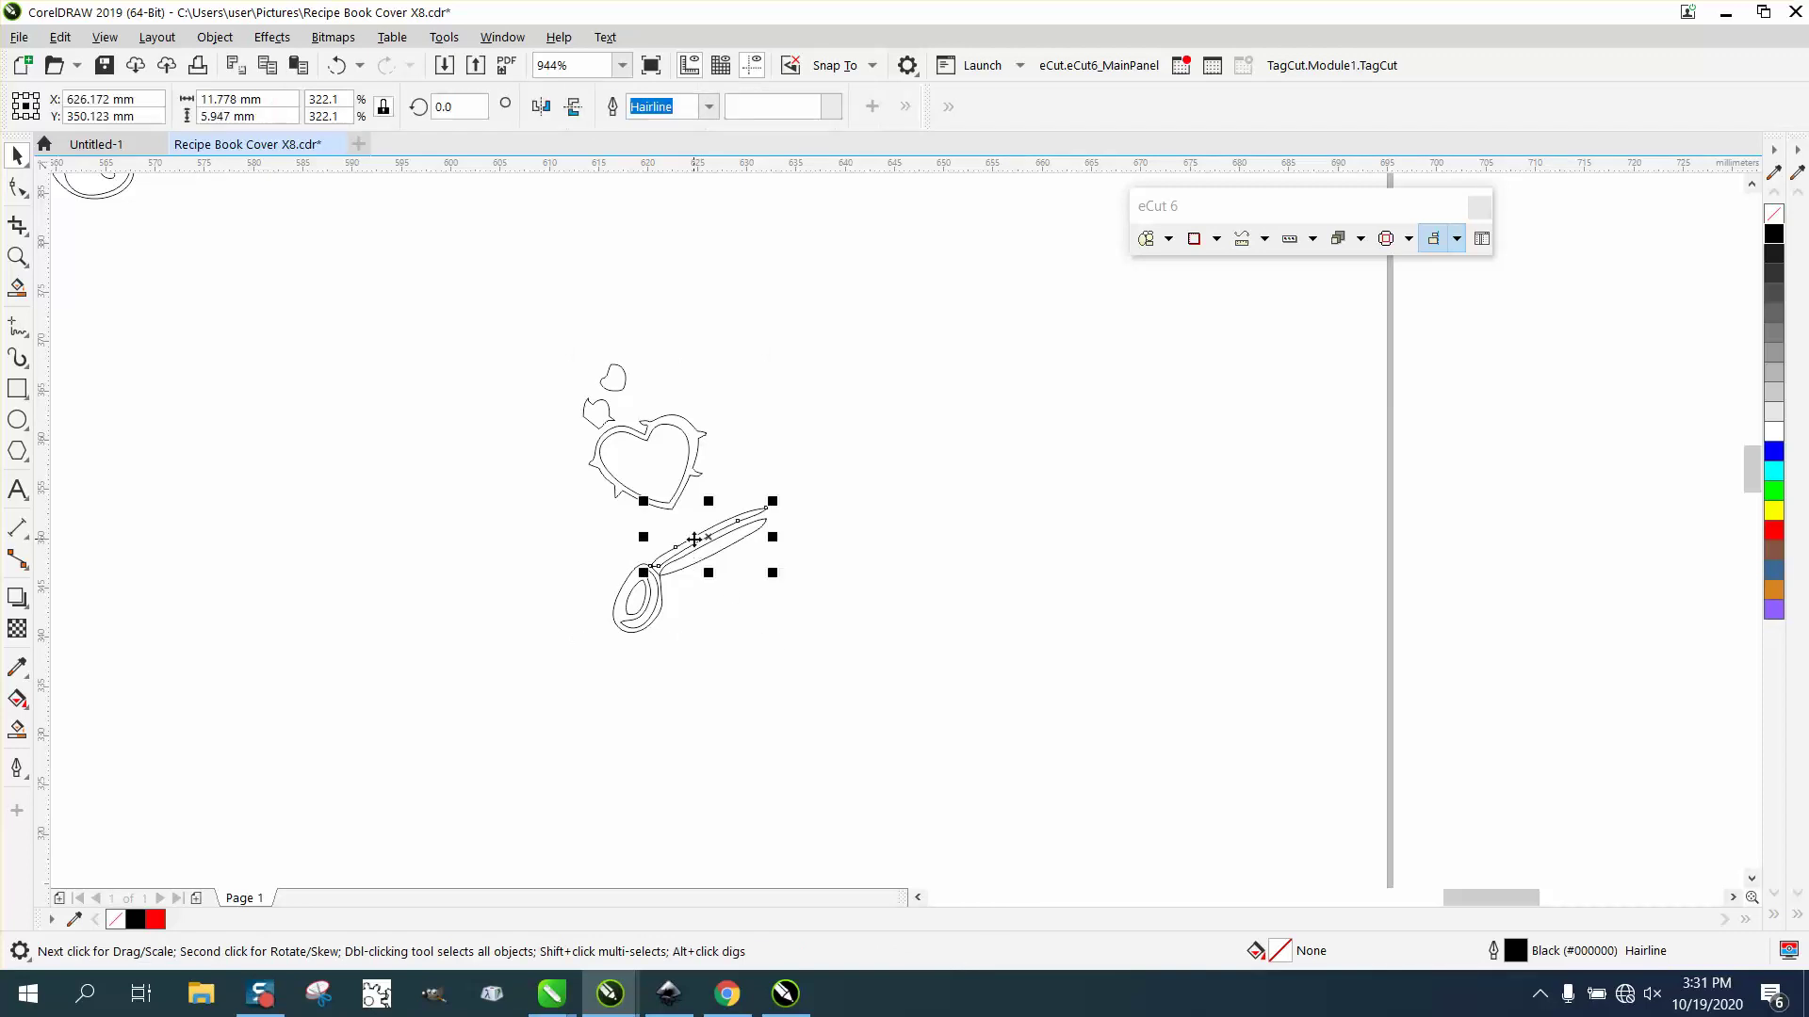
pyautogui.hotkey('shift', 'Right')
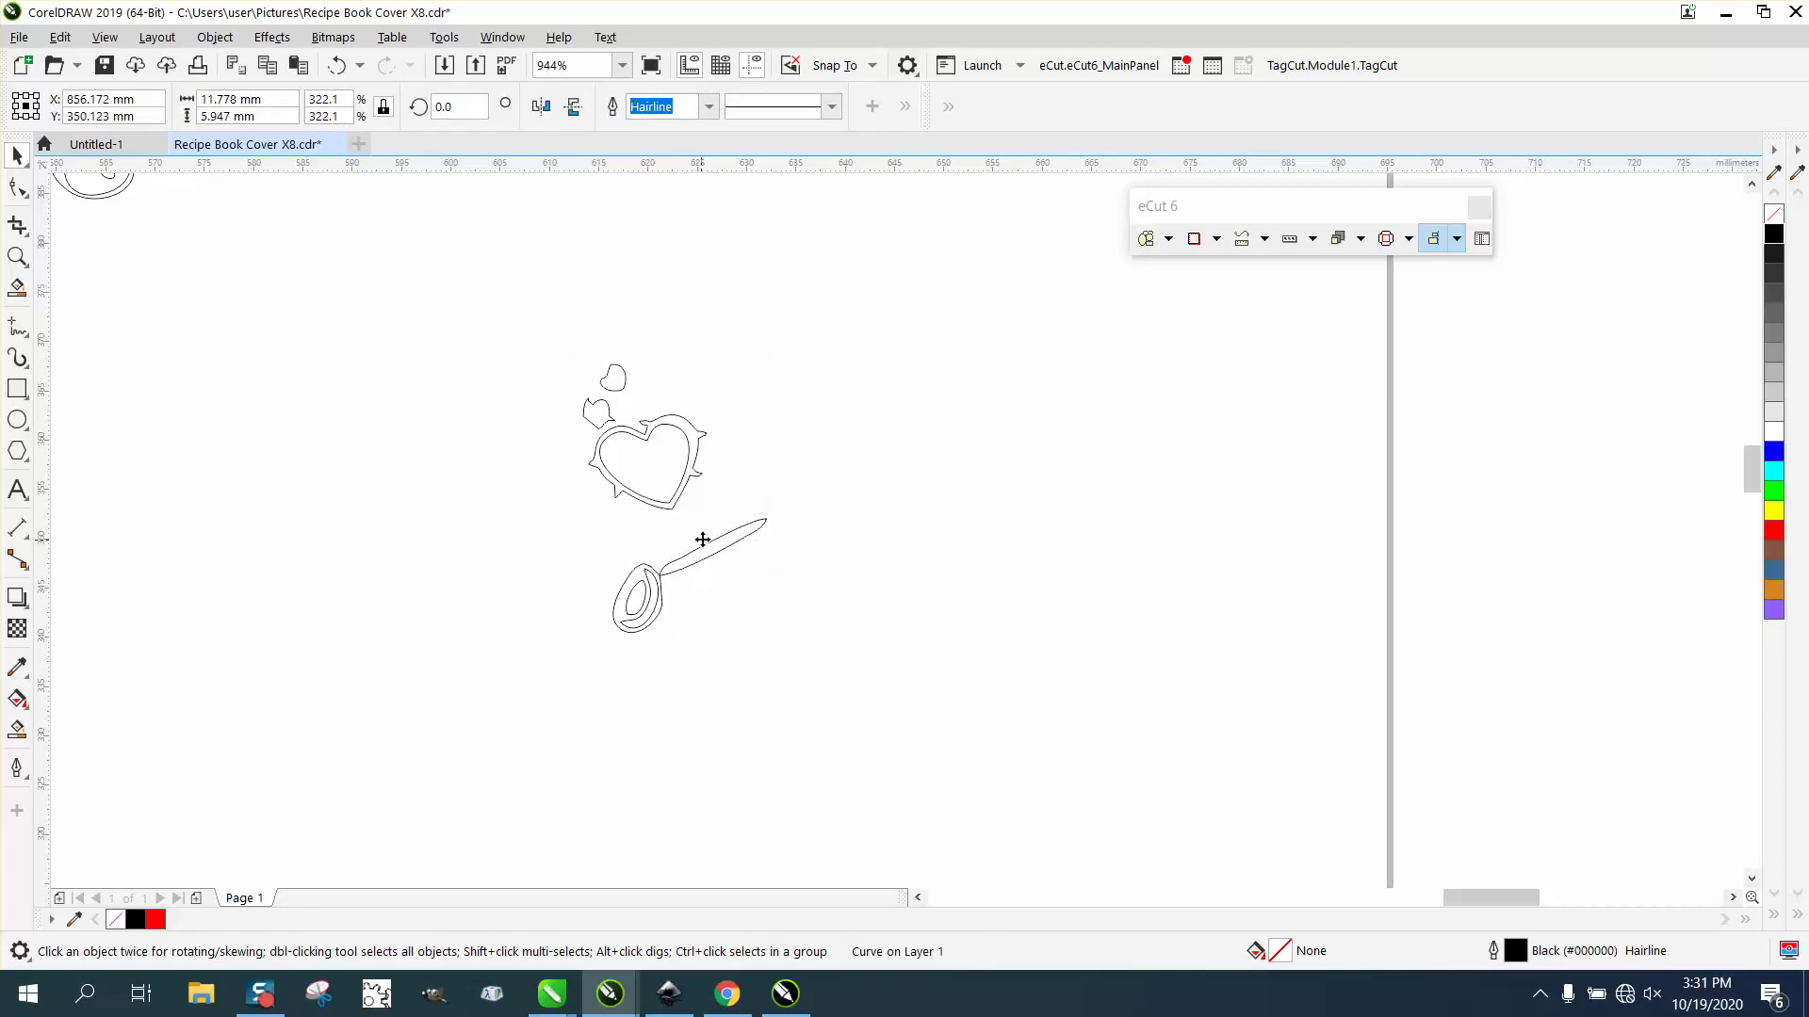
pyautogui.click(712, 554)
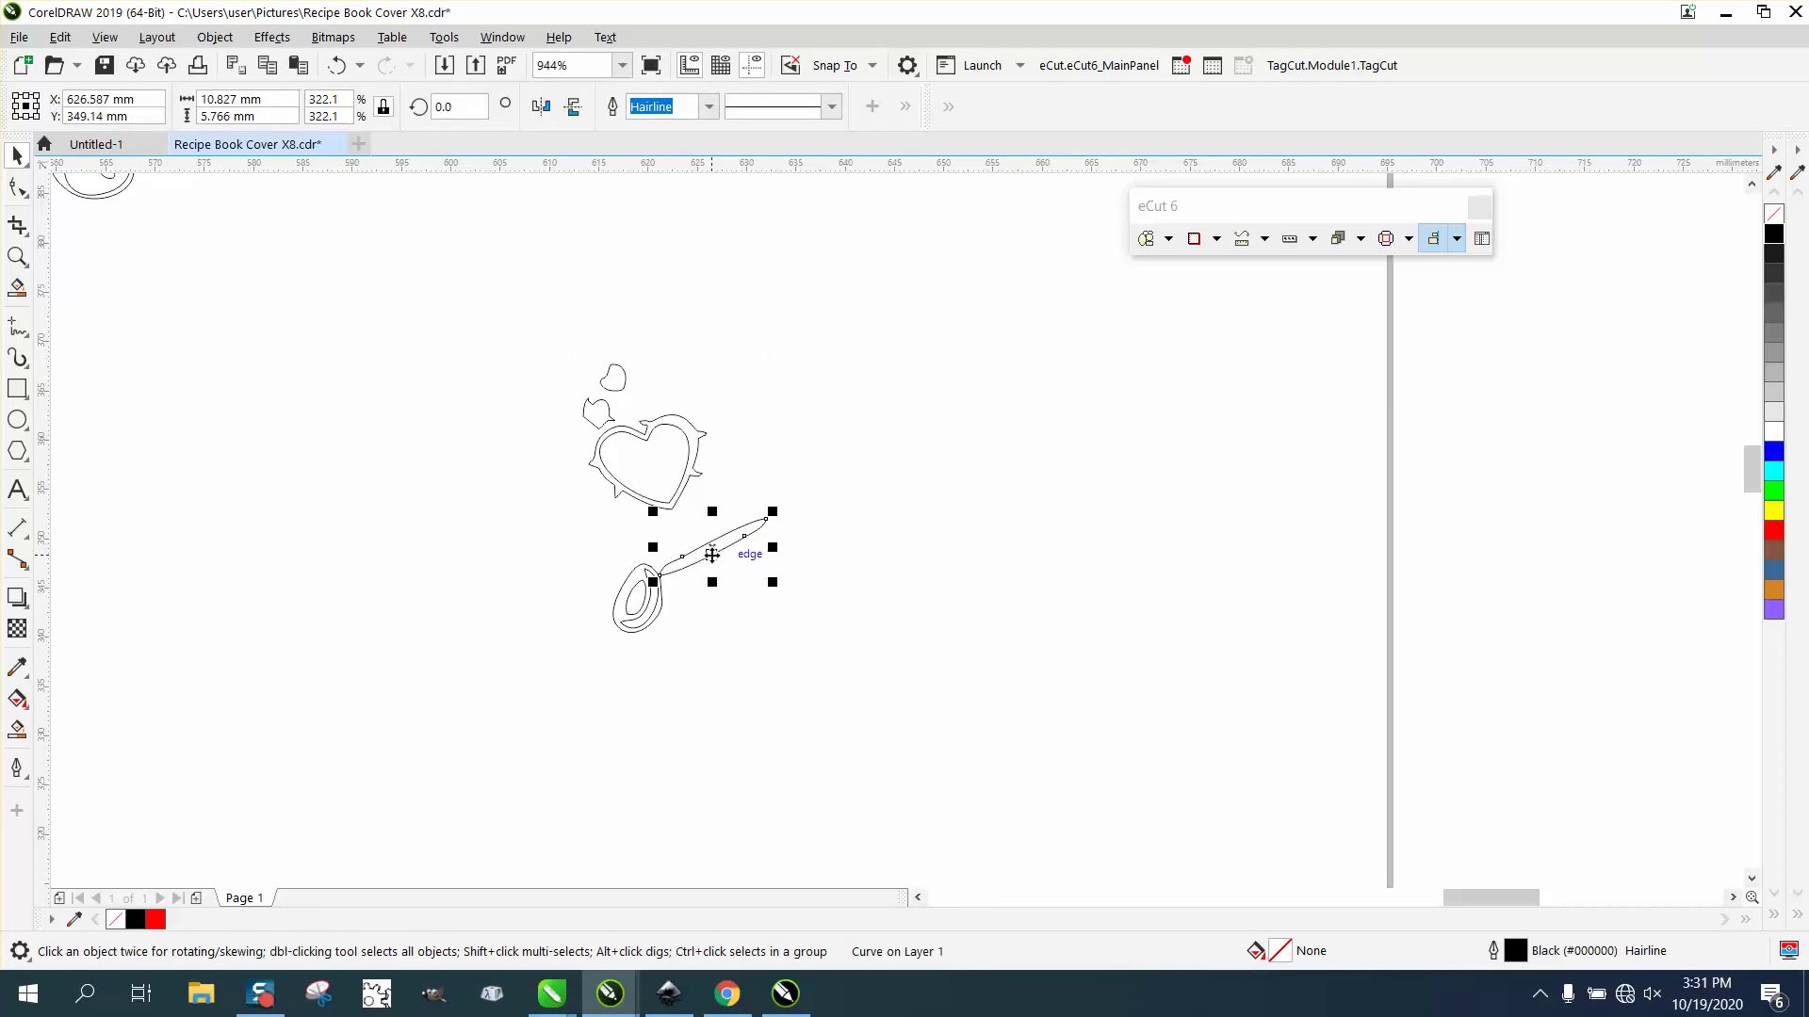
pyautogui.hotkey('shift', 'Right')
pyautogui.scroll(-5, 582, 526)
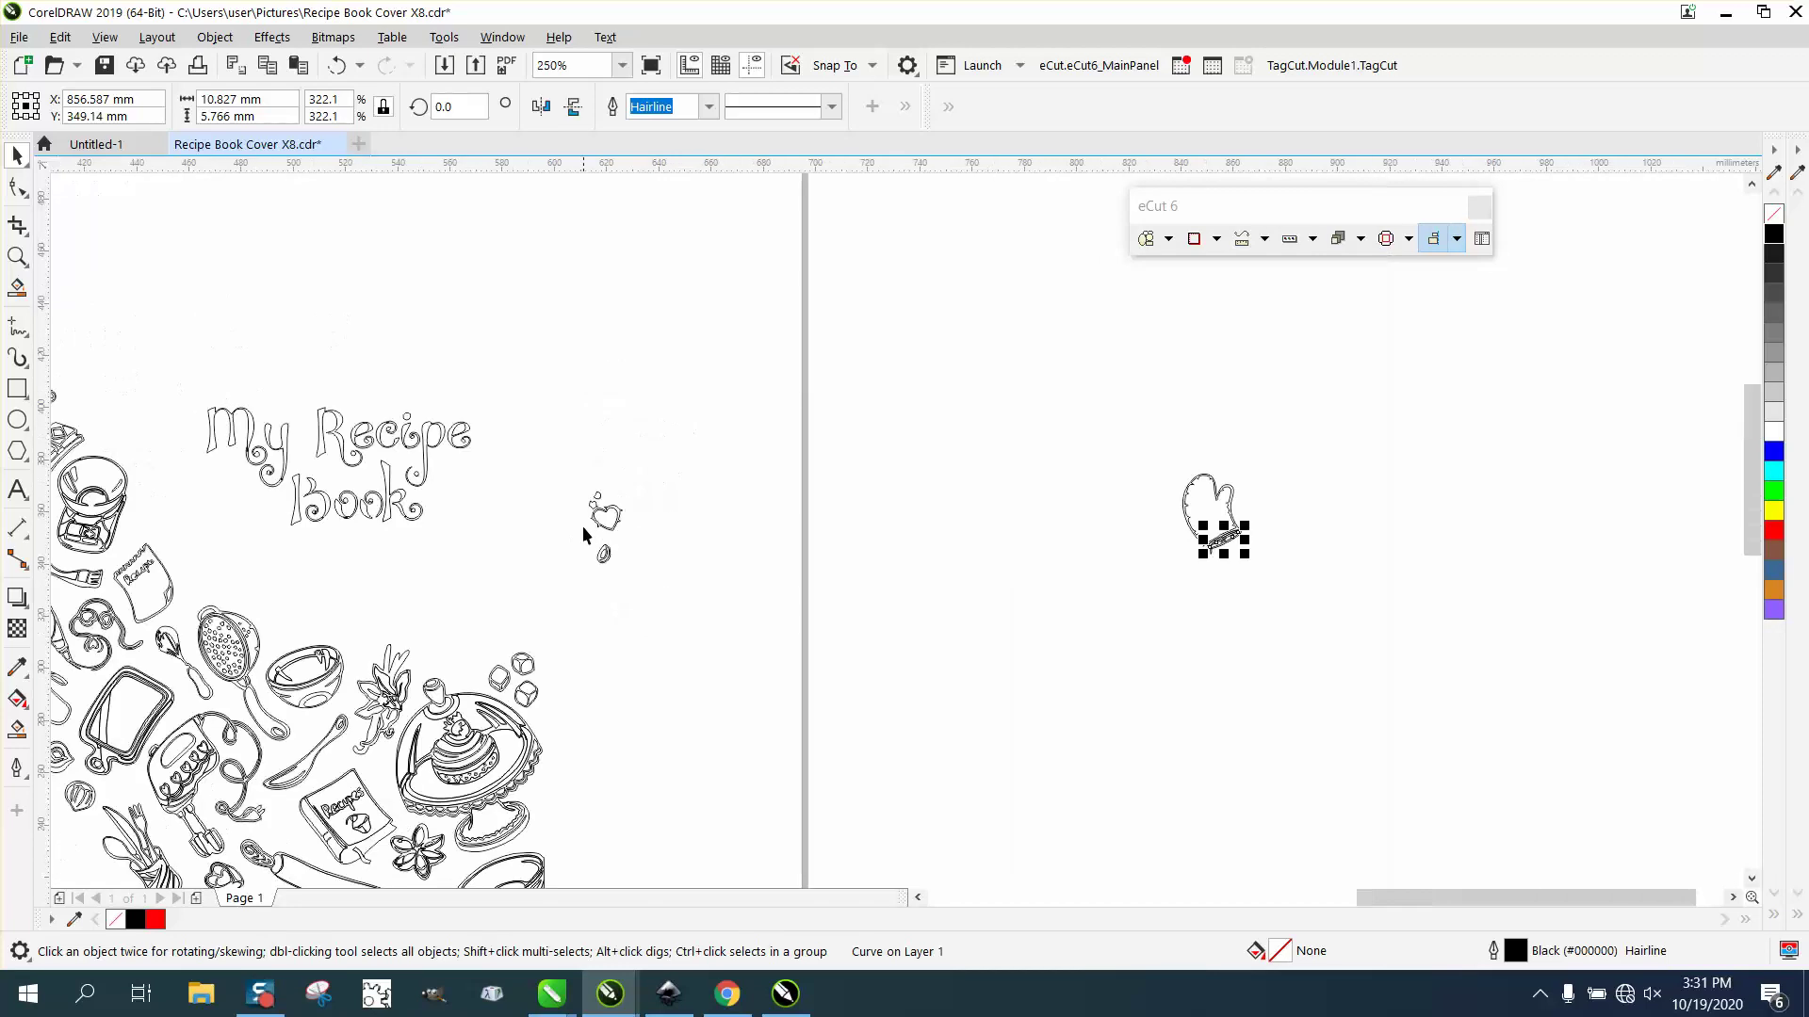
pyautogui.moveTo(1166, 443); pyautogui.dragTo(1381, 641)
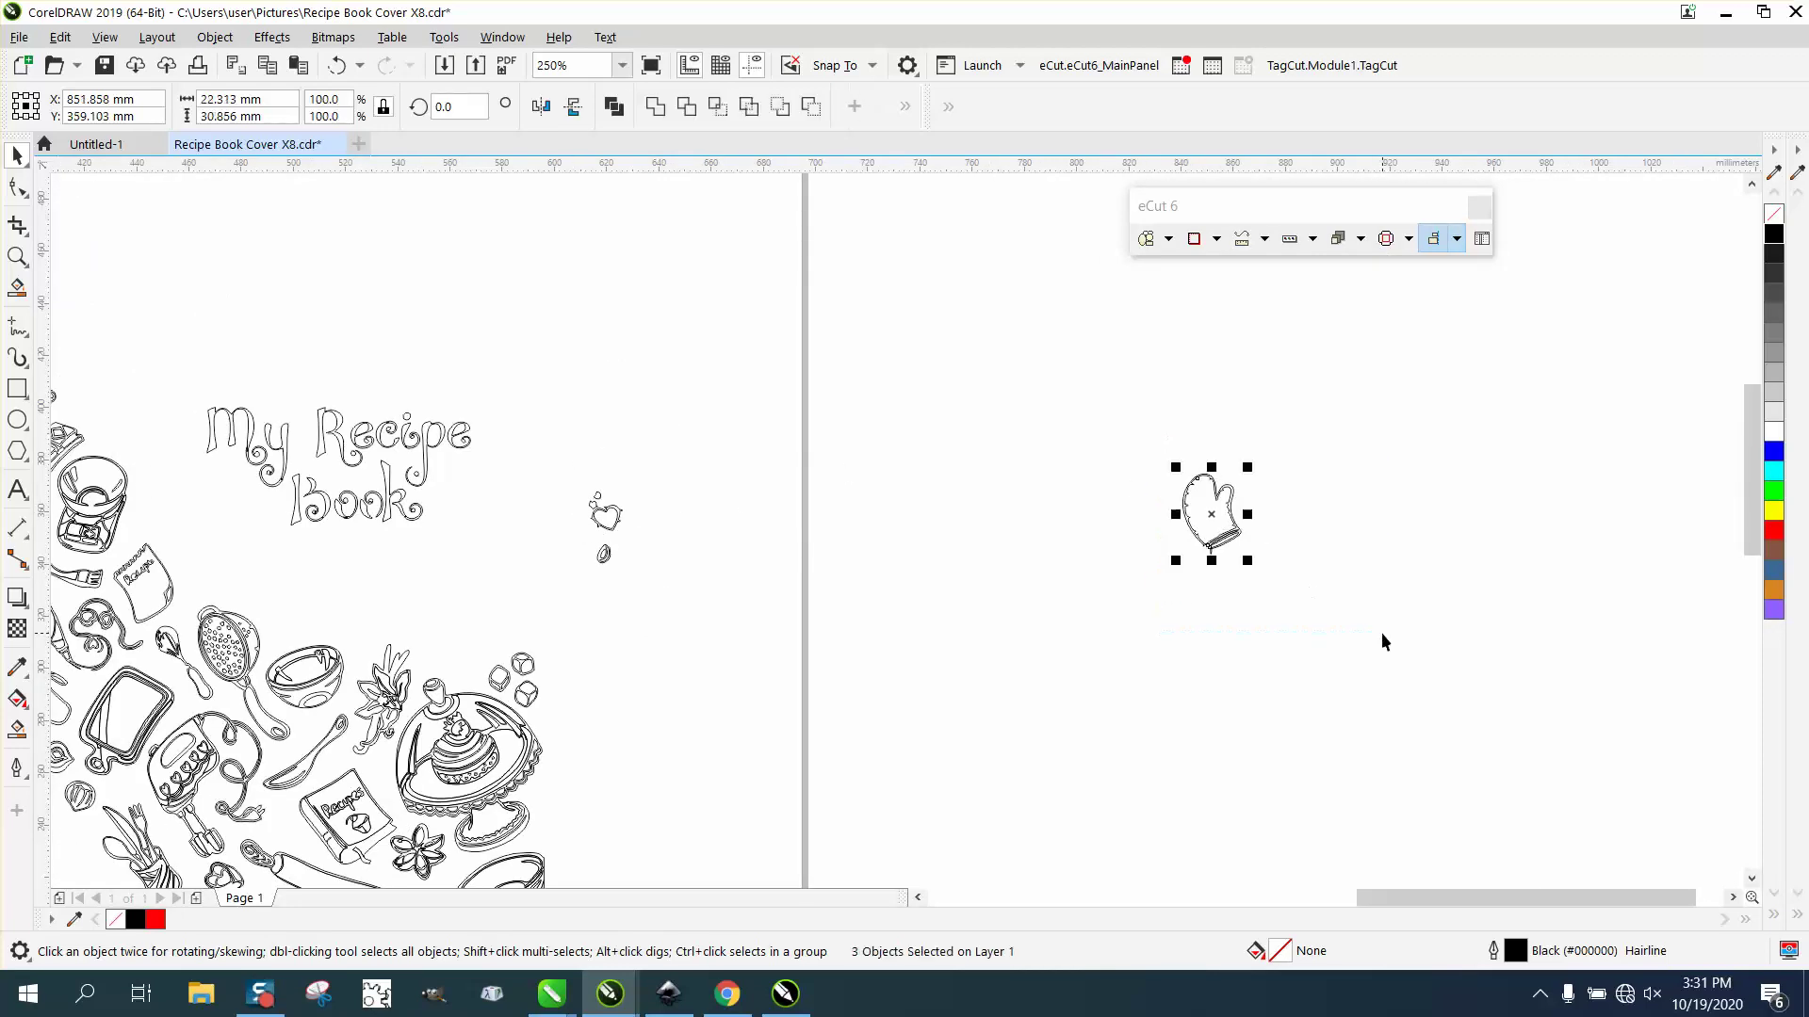
pyautogui.hotkey('shift', 'Left')
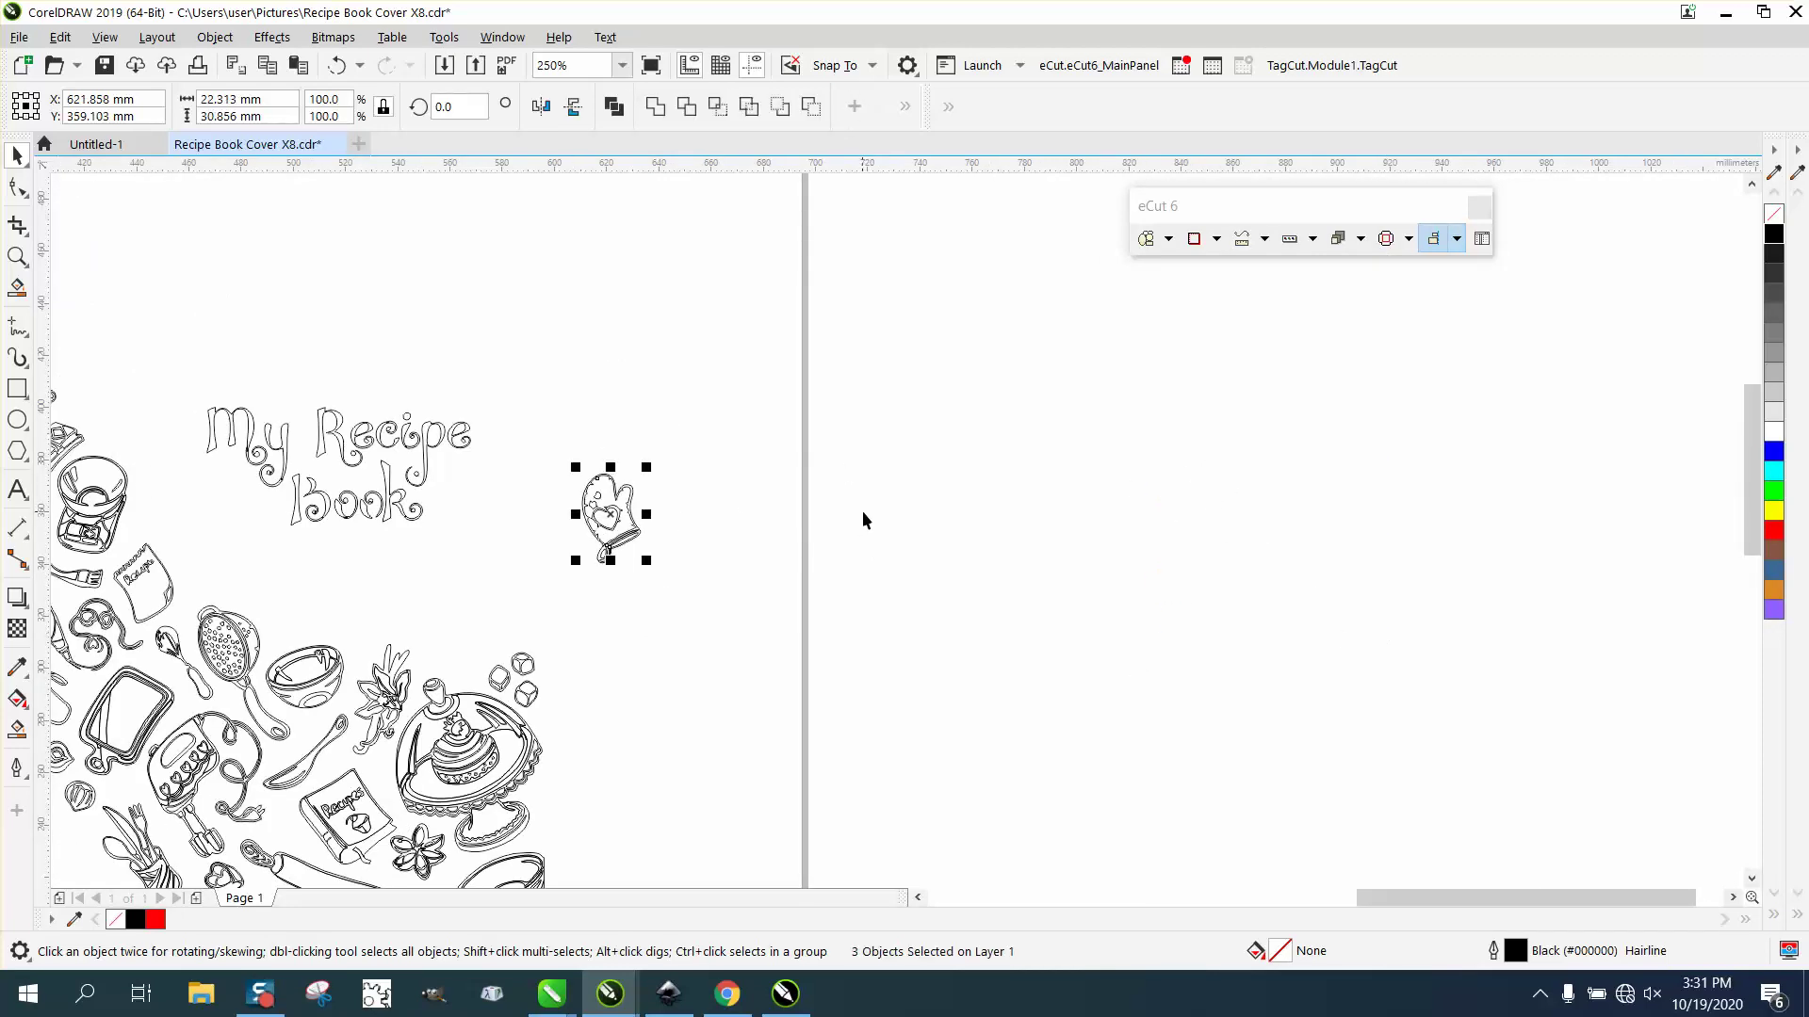
# - Return the 9-object mitt group 230 mm left into the doodle cluster
pyautogui.scroll(-2, 903, 543)
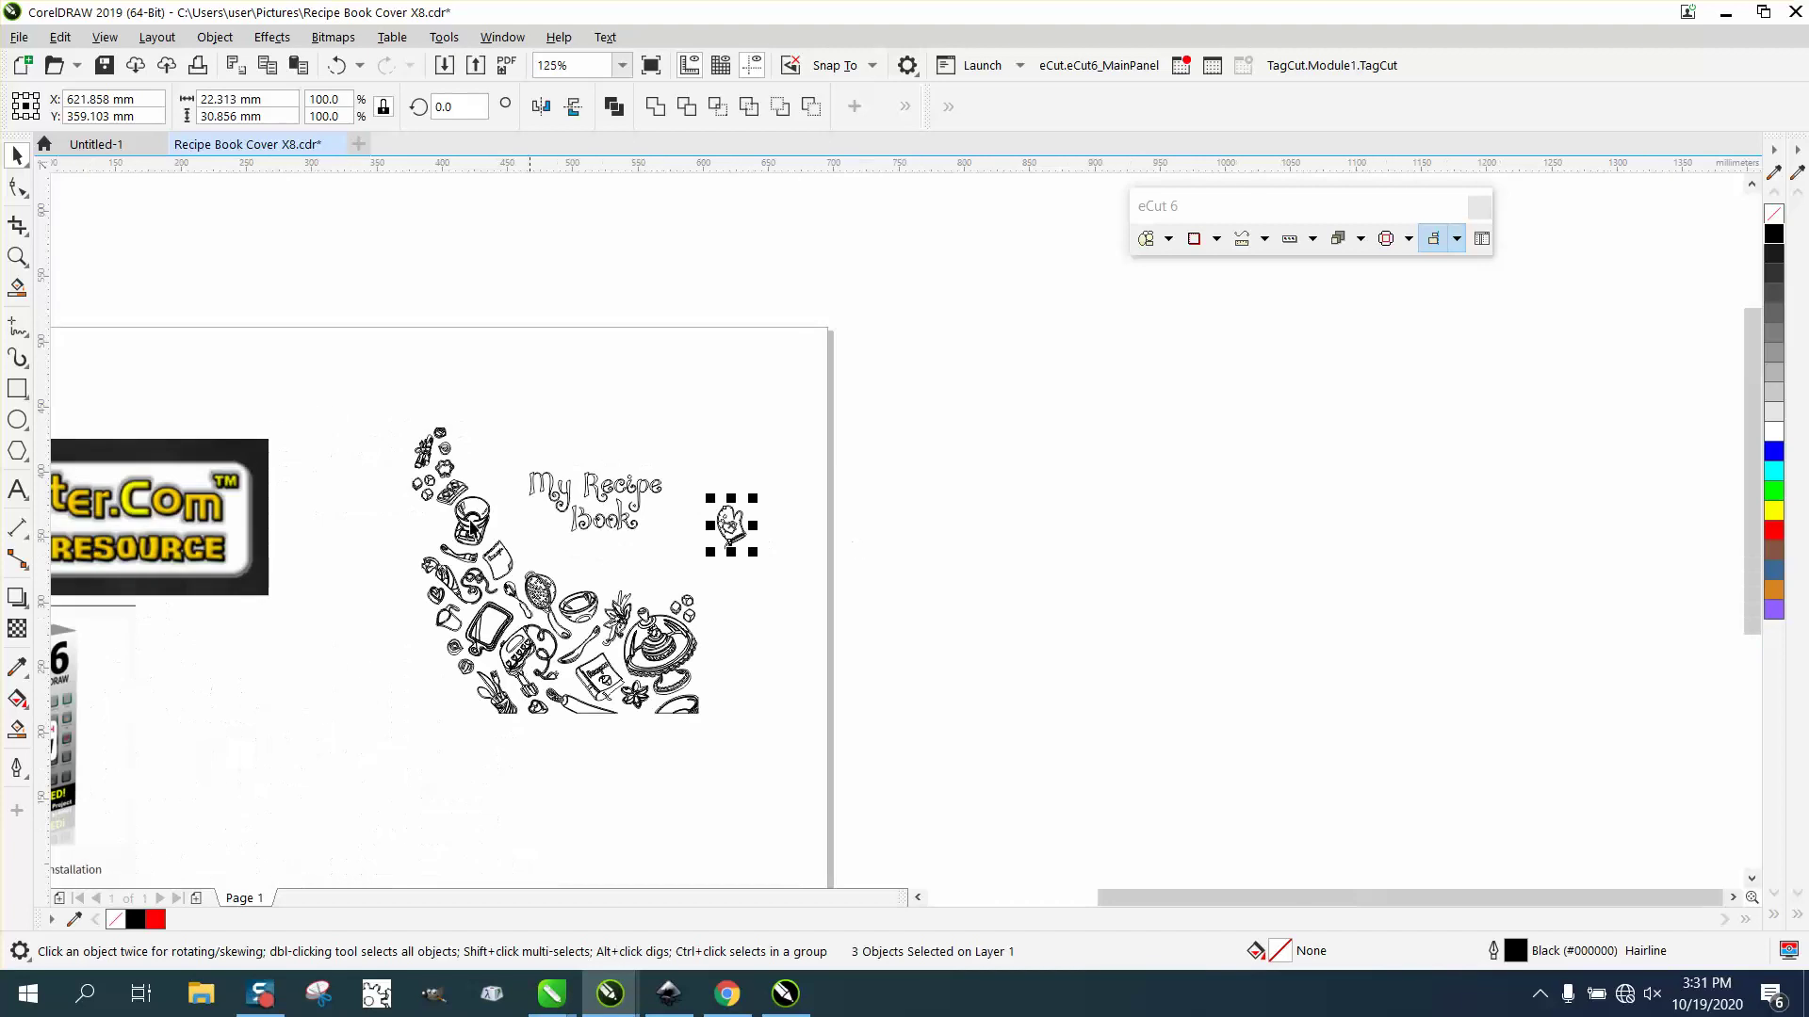
pyautogui.scroll(-2, 353, 483)
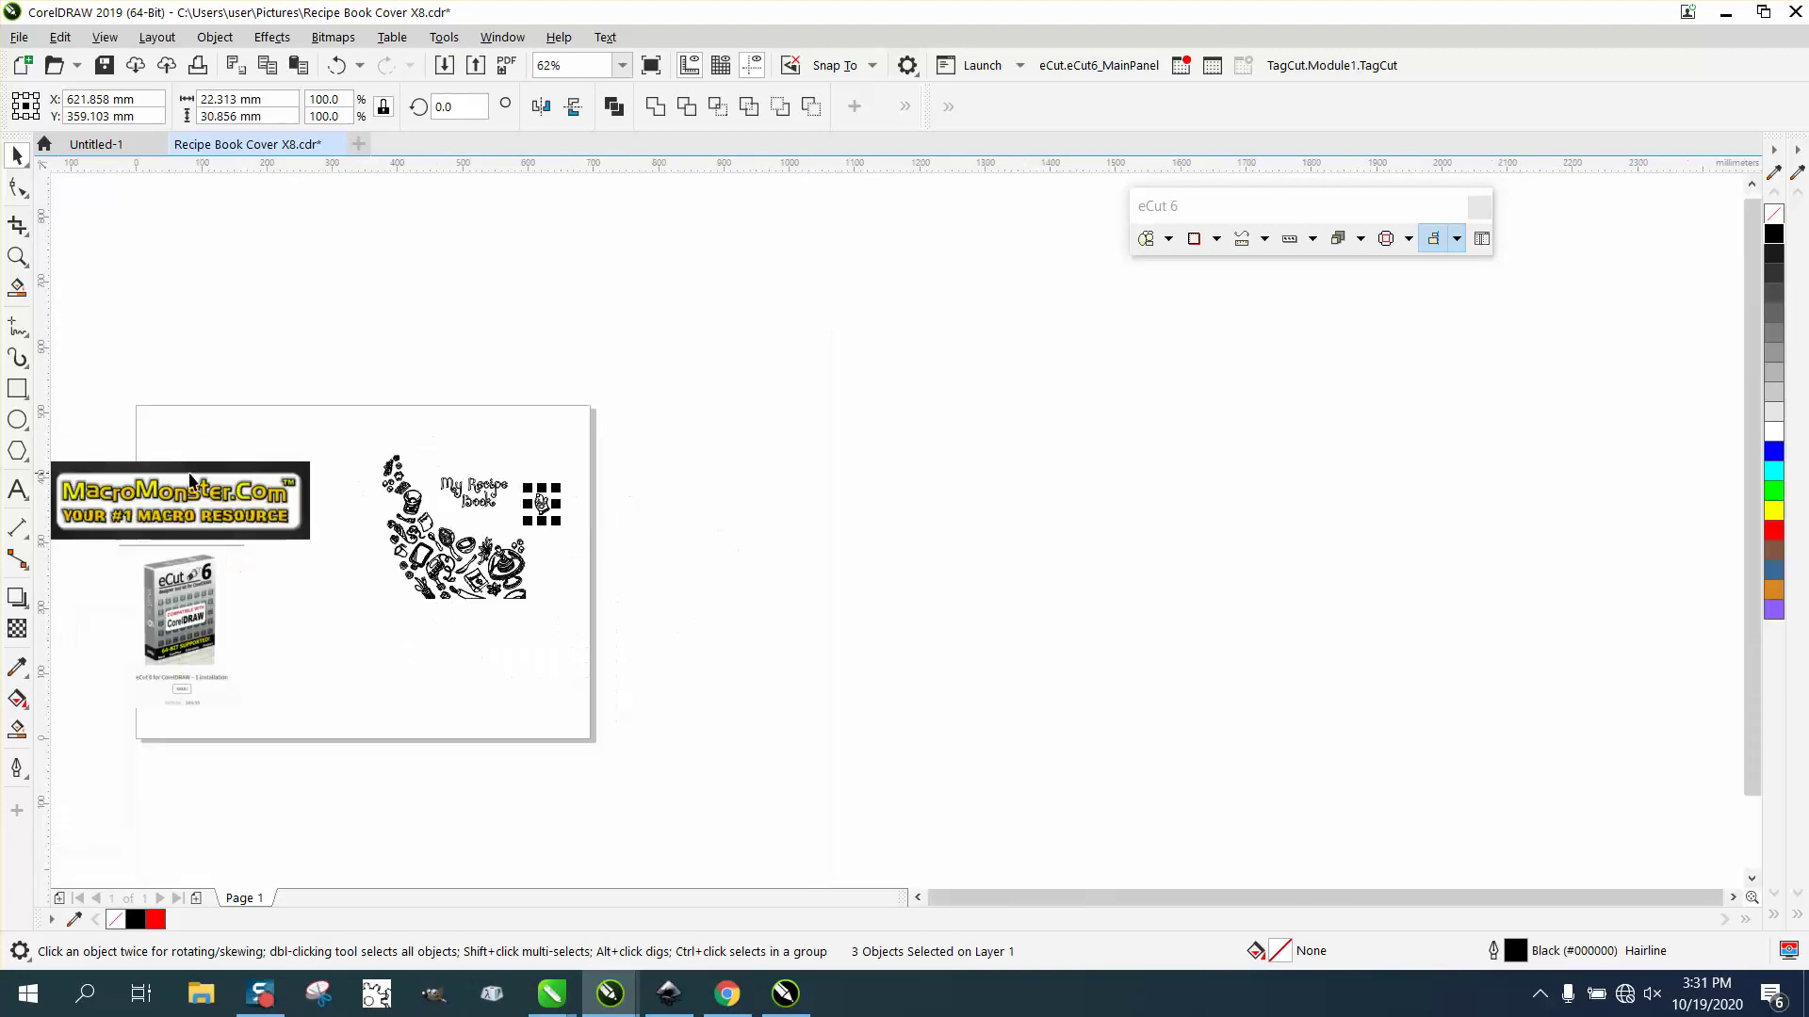
pyautogui.click(17, 258)
pyautogui.rightClick(235, 414)
pyautogui.moveTo(151, 422); pyautogui.dragTo(515, 570)
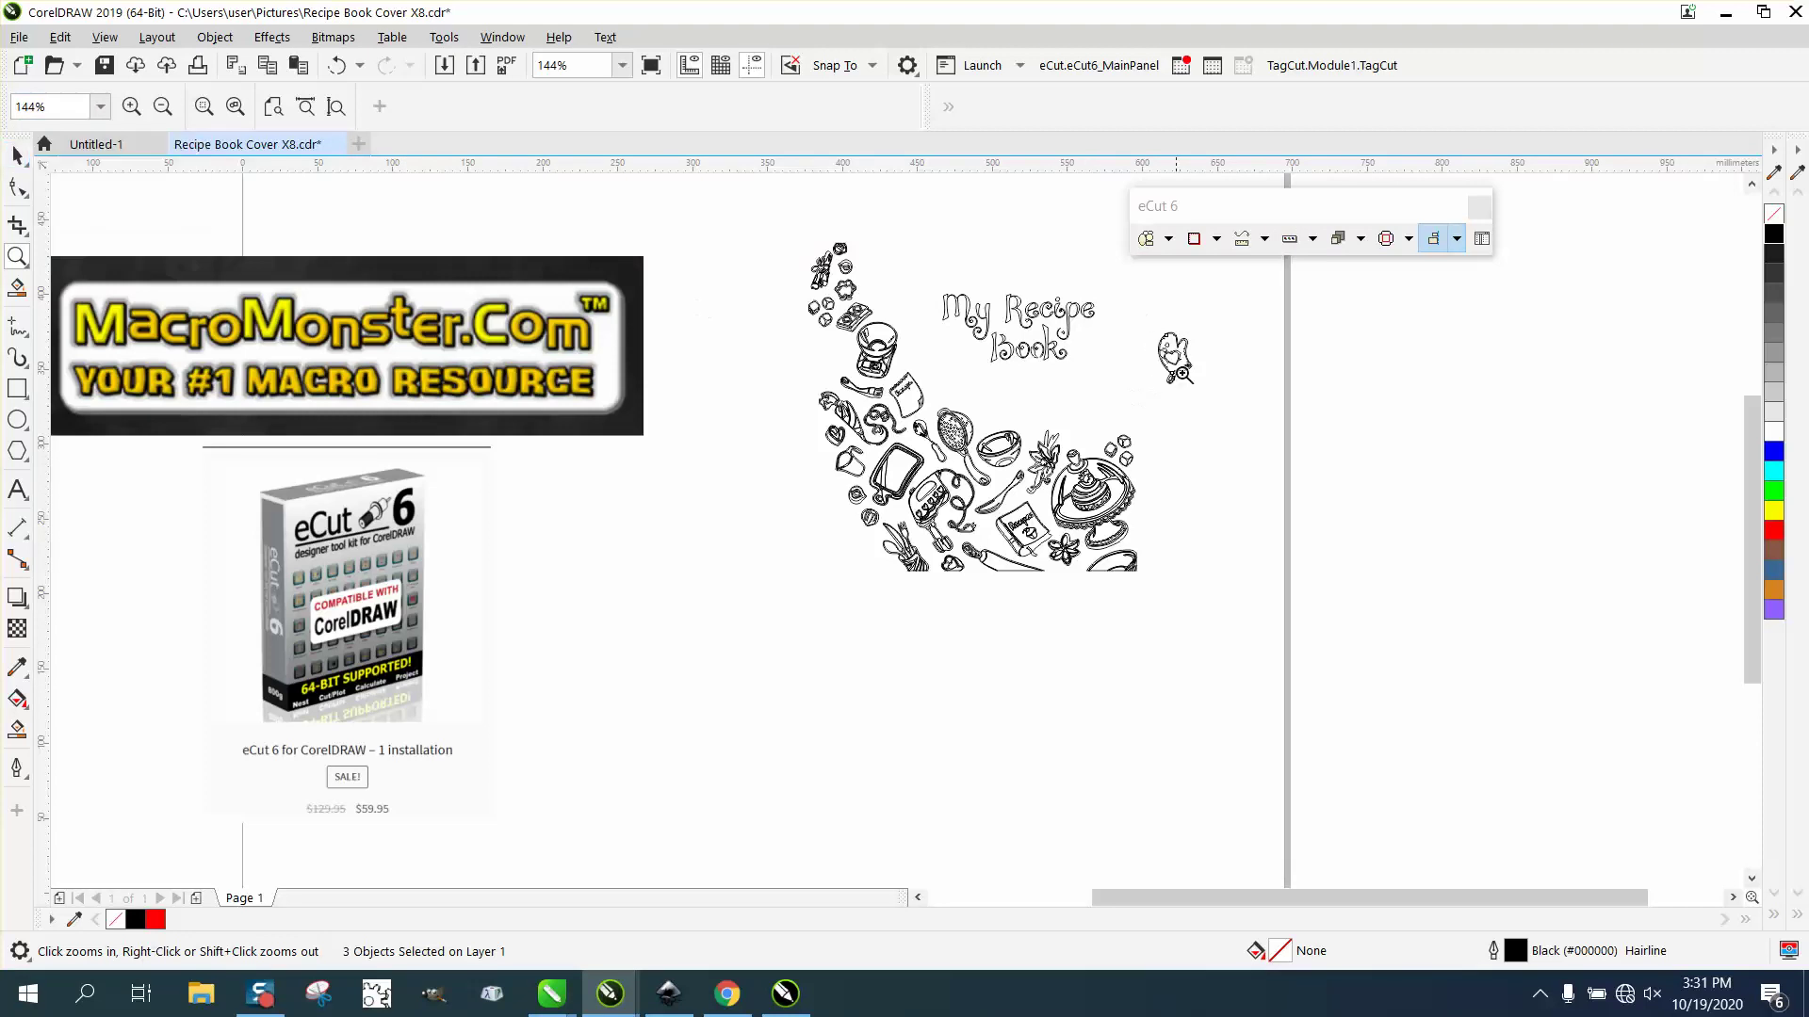
pyautogui.click(17, 155)
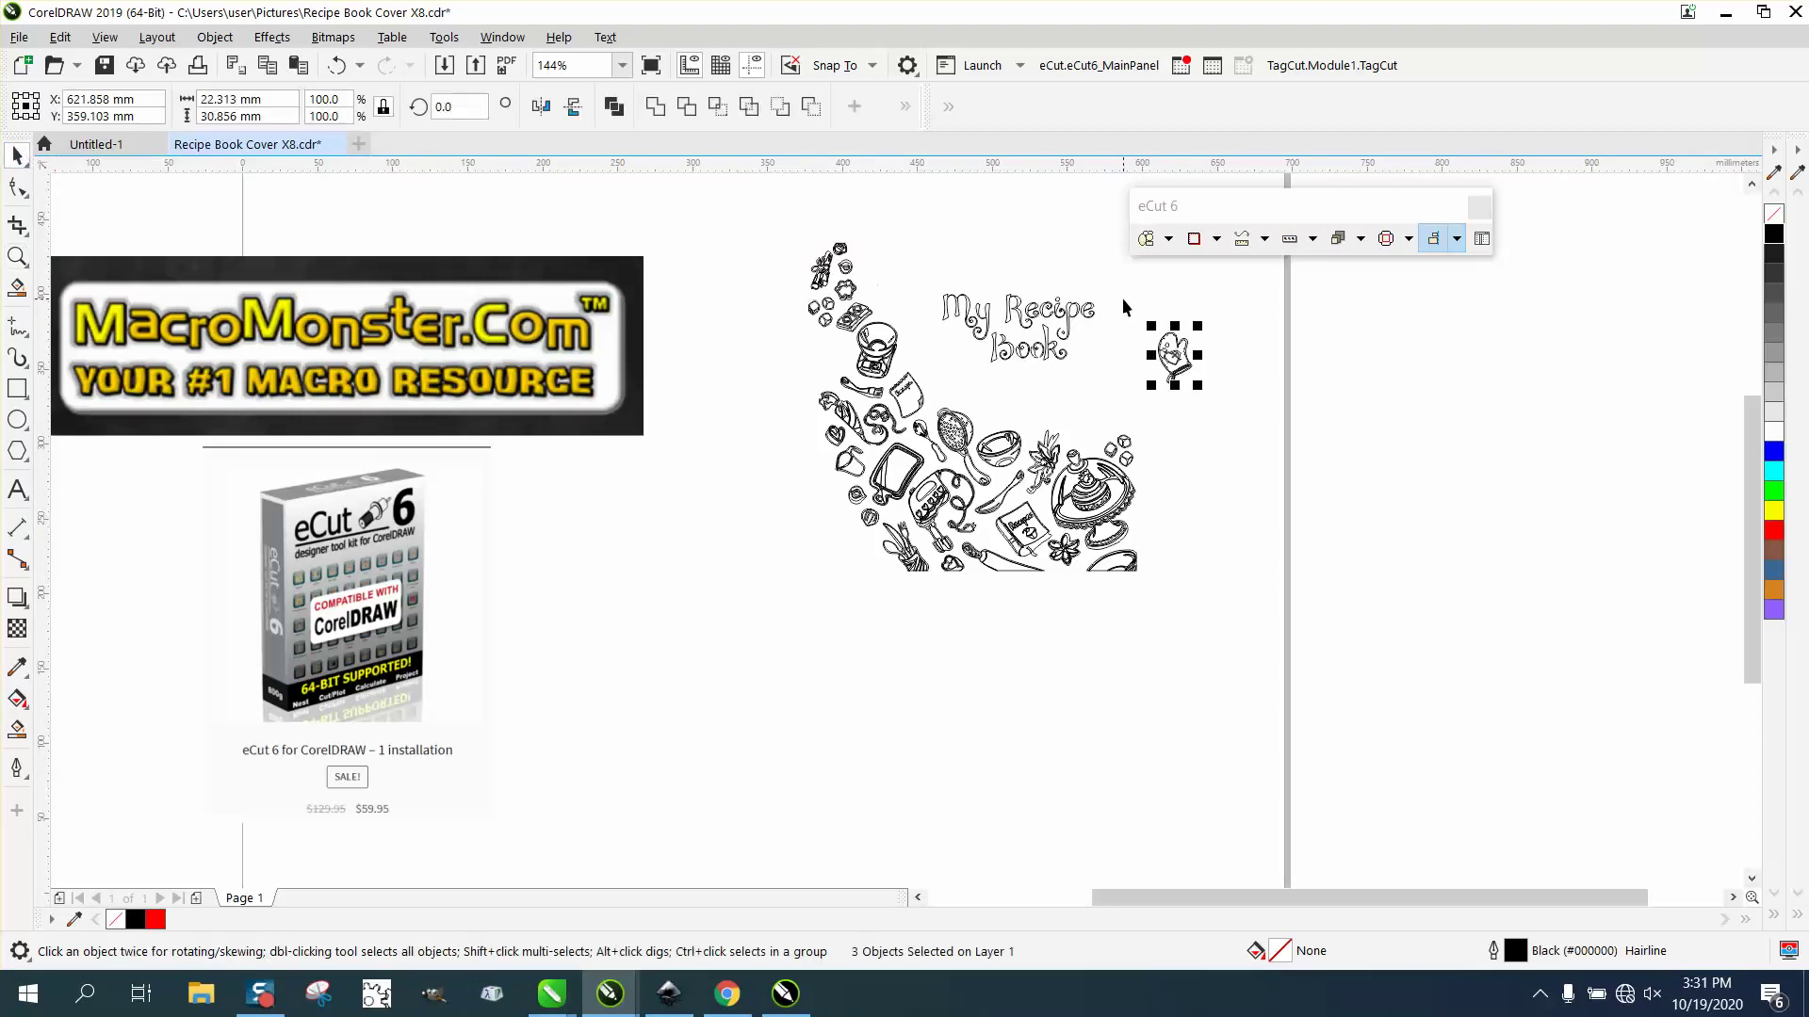
pyautogui.hotkey('ctrl', 'z')
pyautogui.hotkey('ctrl', 'z')
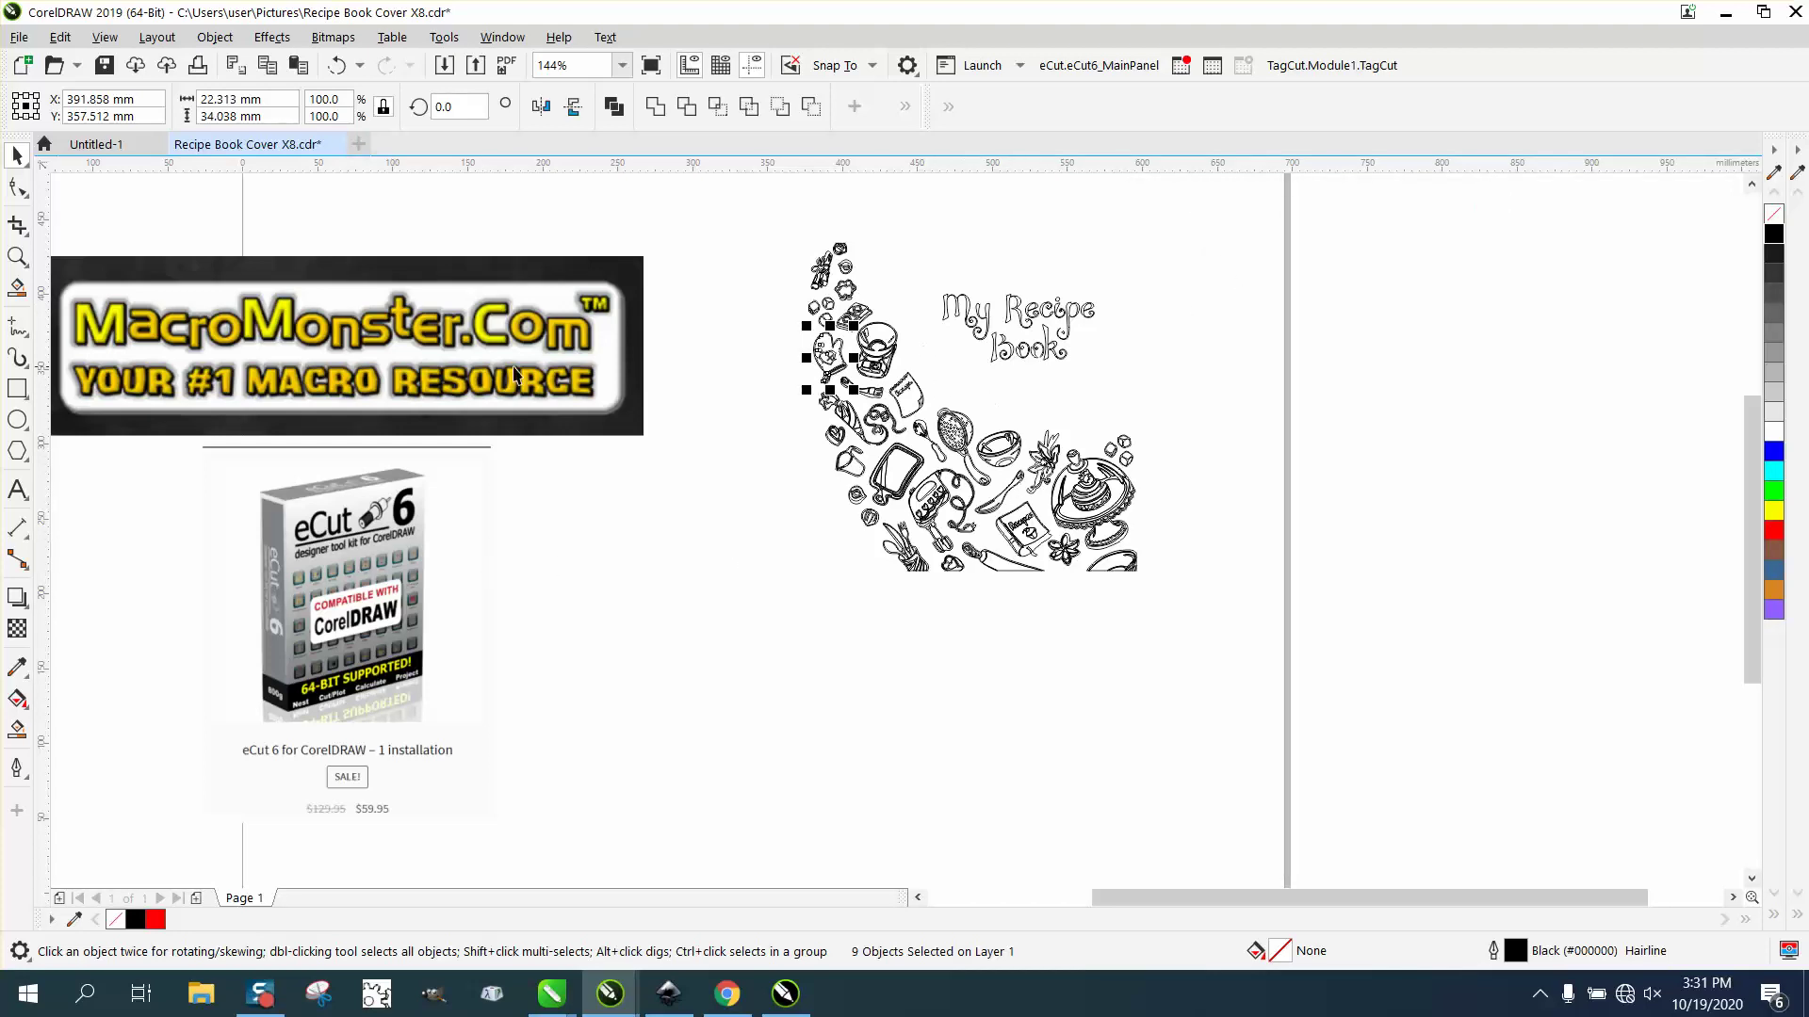
pyautogui.click(18, 256)
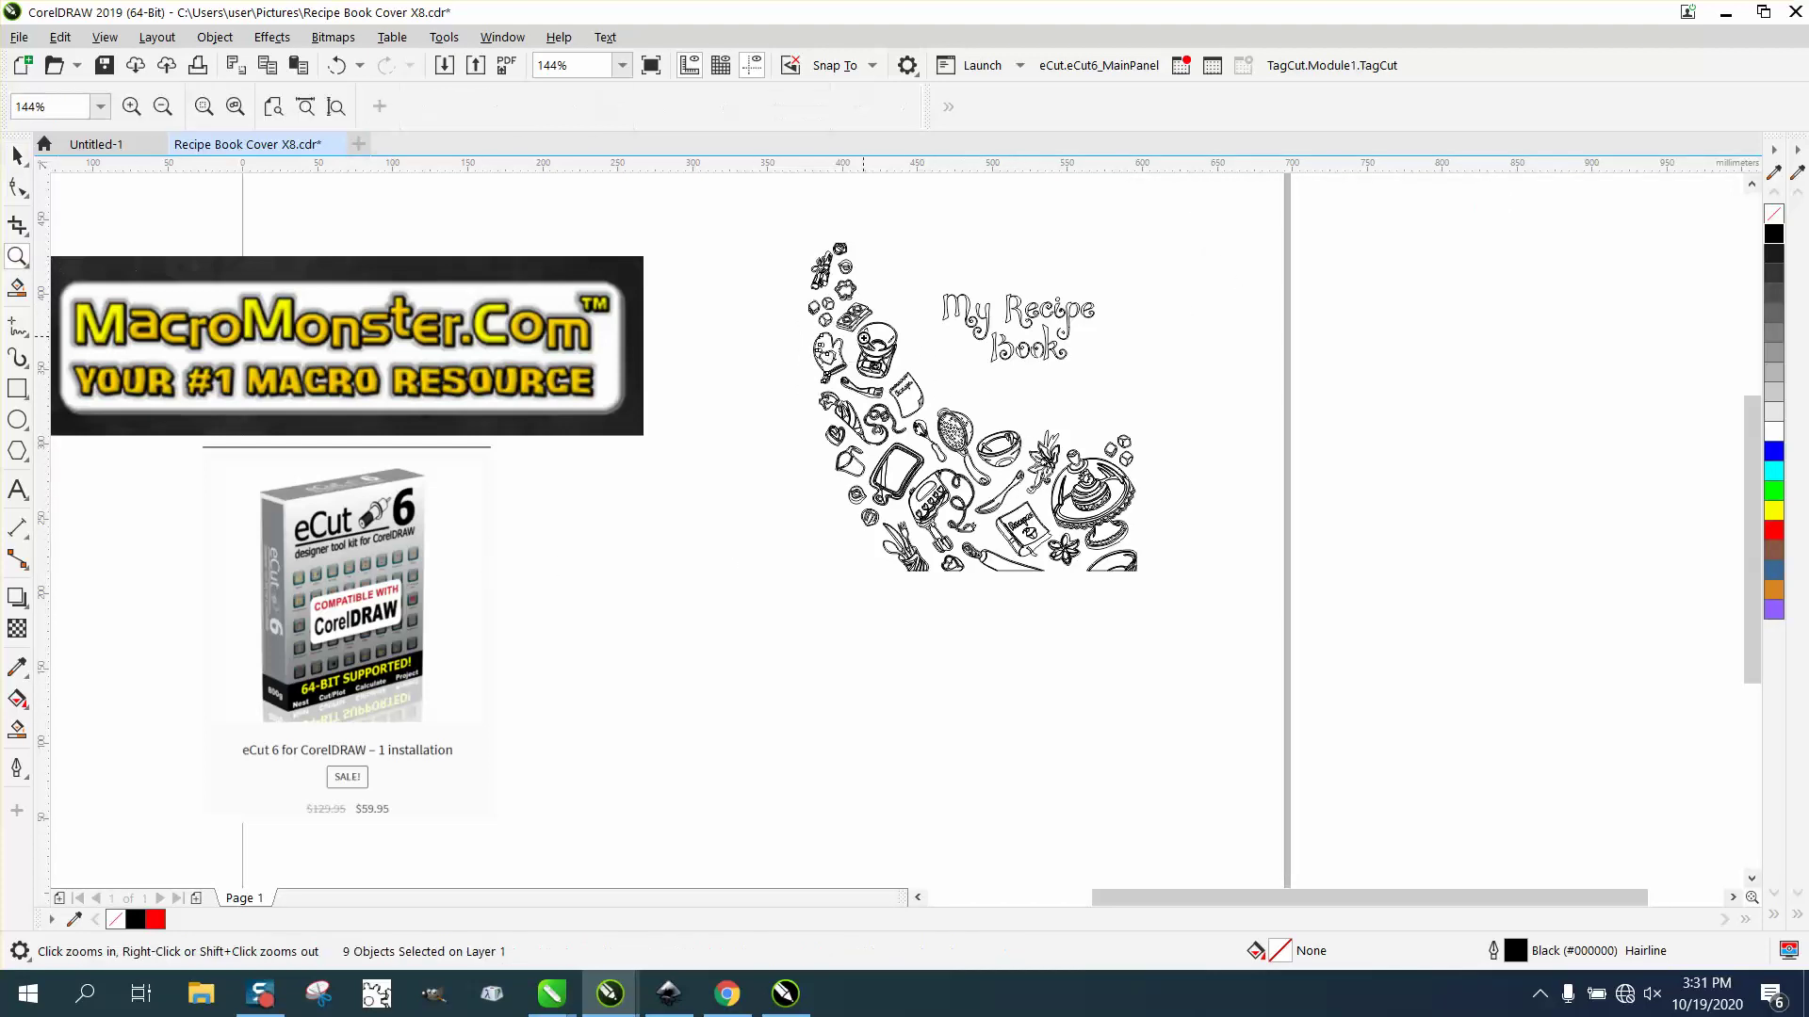
pyautogui.moveTo(867, 341); pyautogui.dragTo(1222, 616)
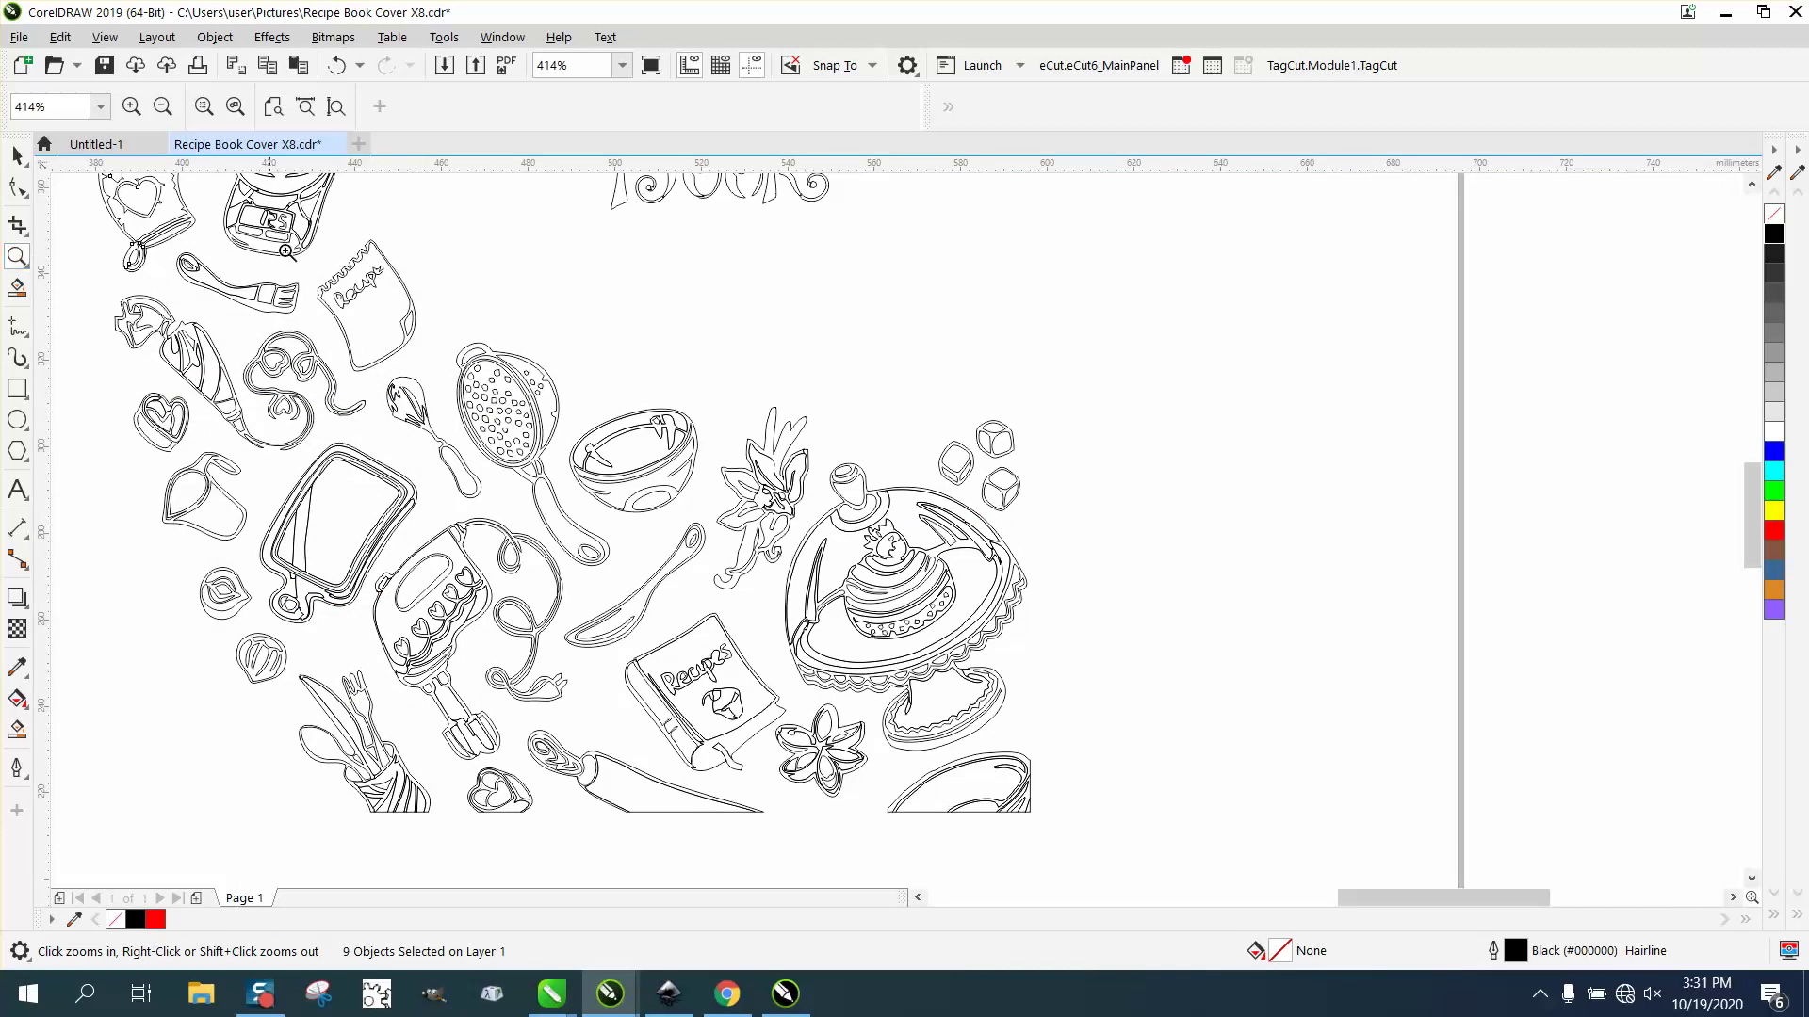
# - Smart Fill the recipe card shape, its R and two more letter regions as new black shapes
pyautogui.click(321, 273)
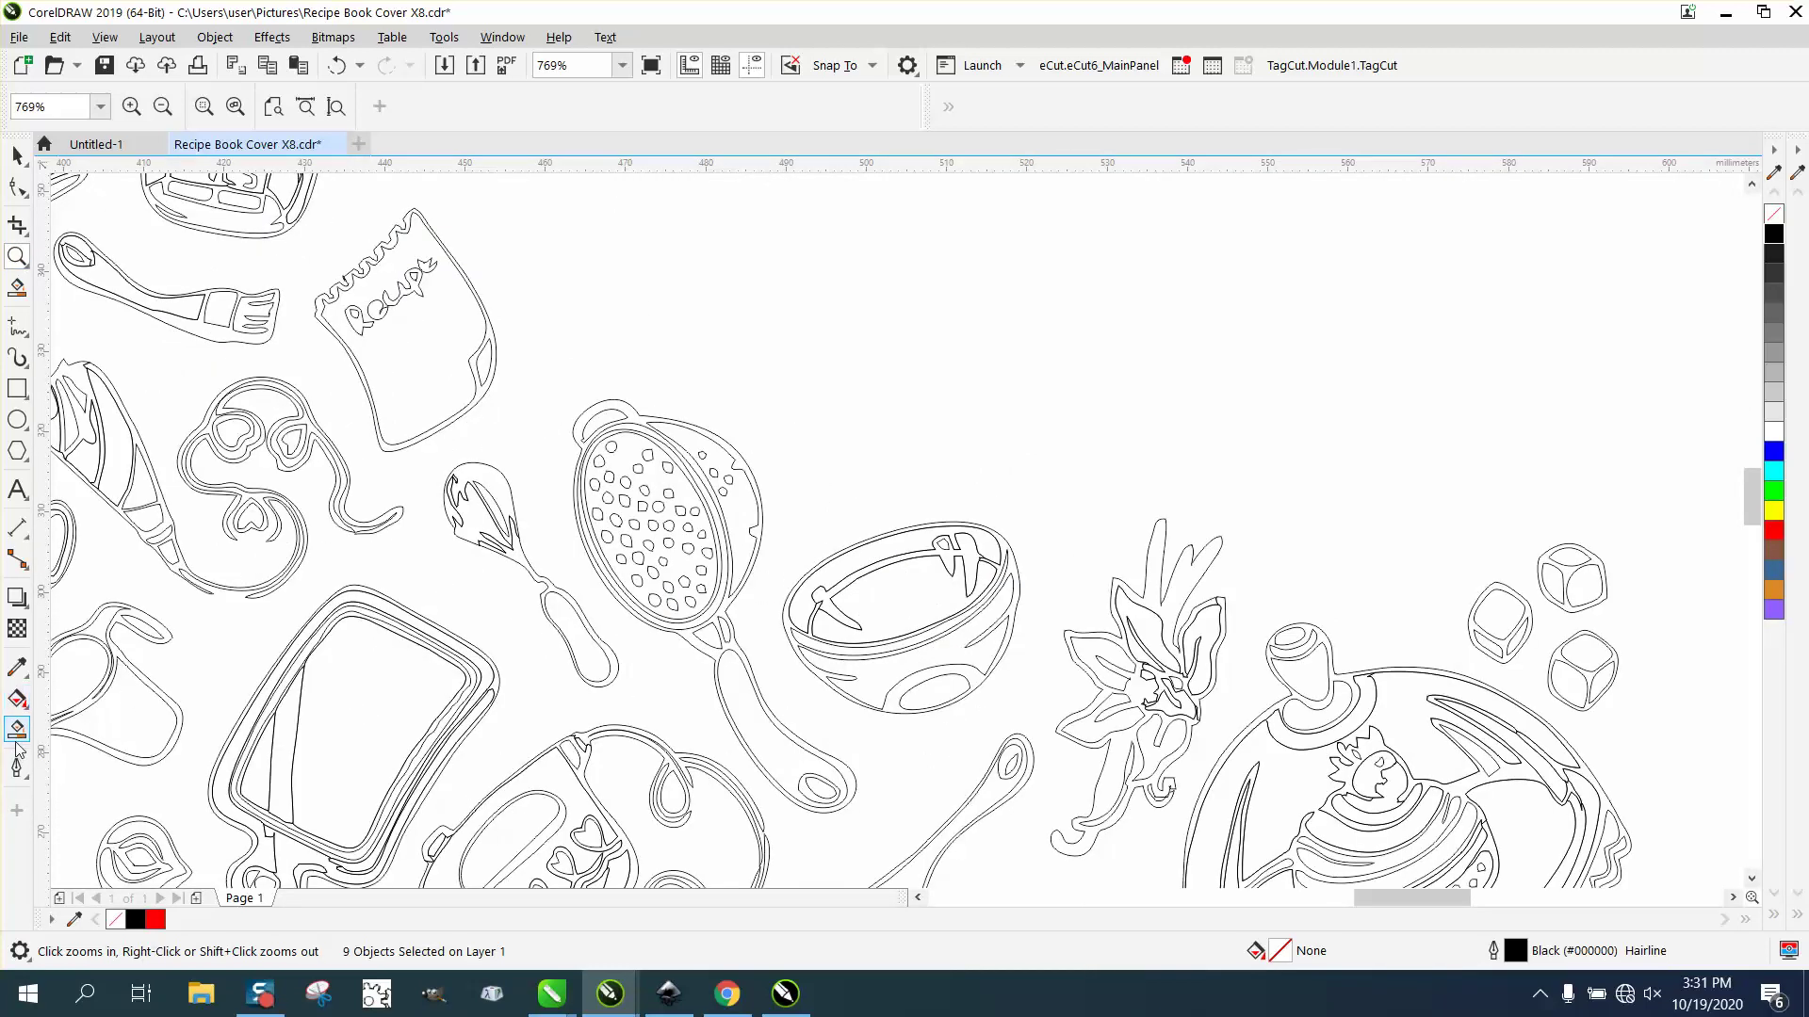
pyautogui.click(17, 730)
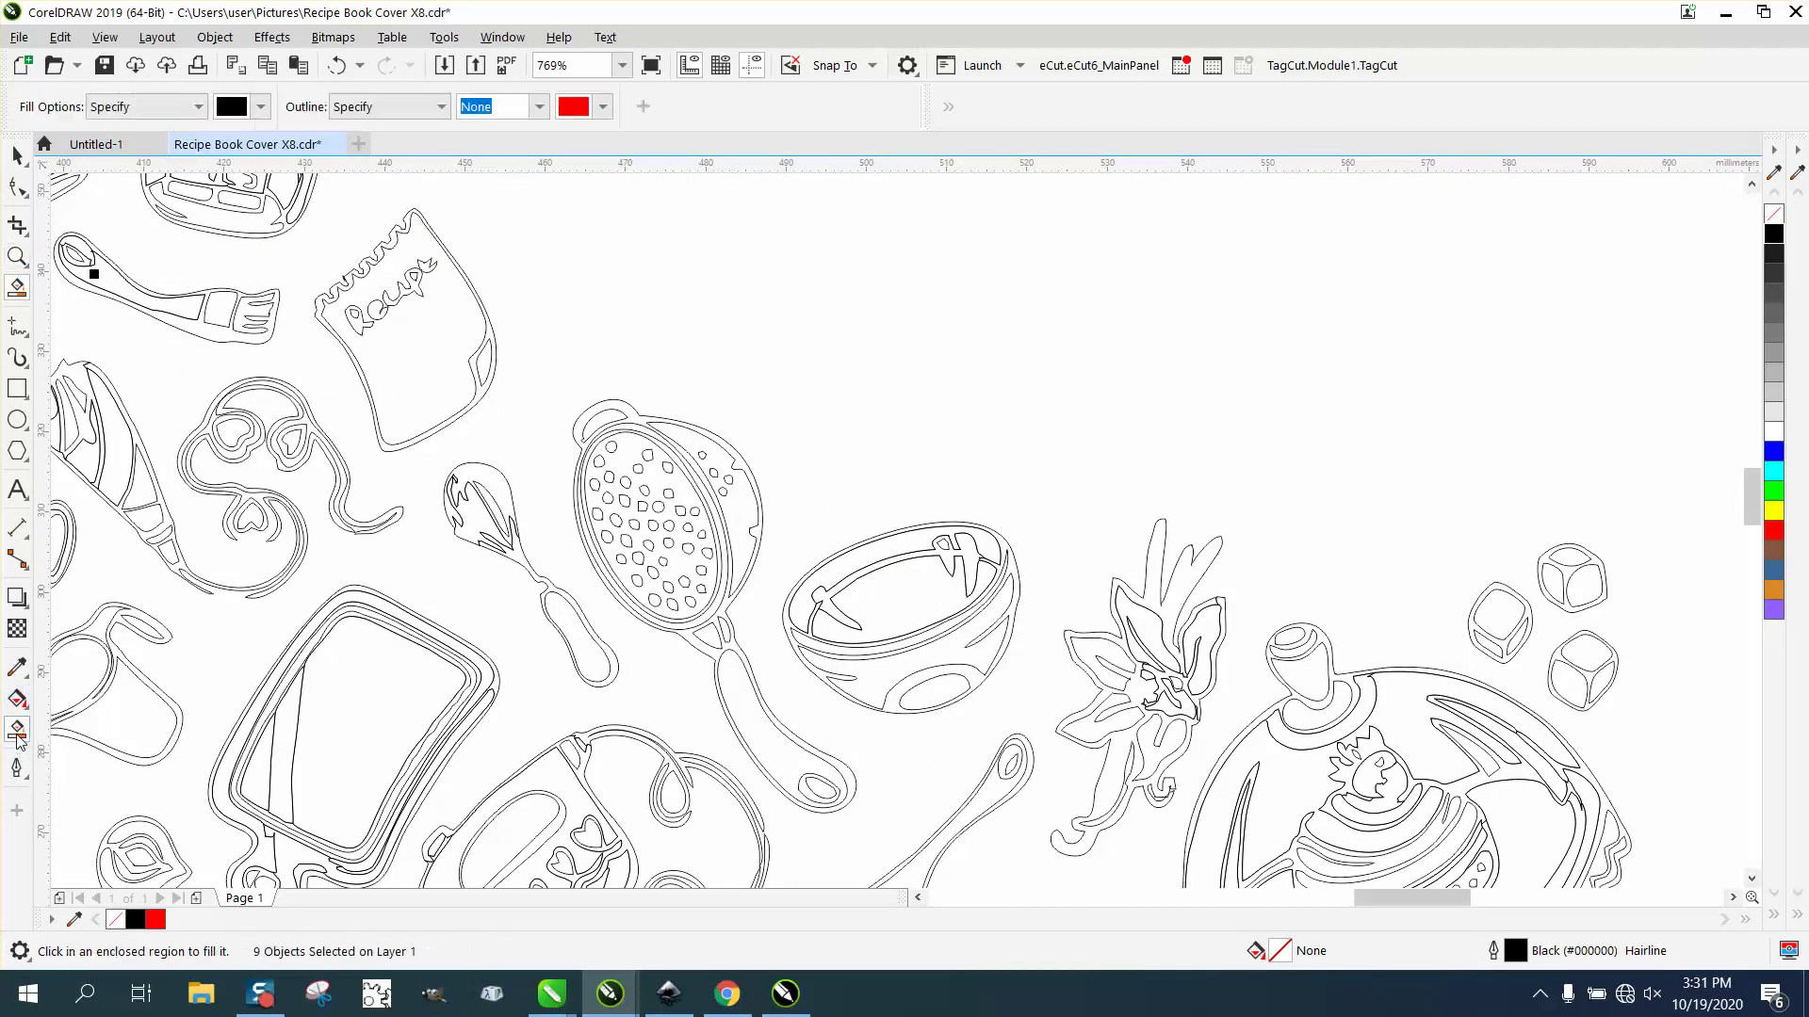
pyautogui.click(428, 435)
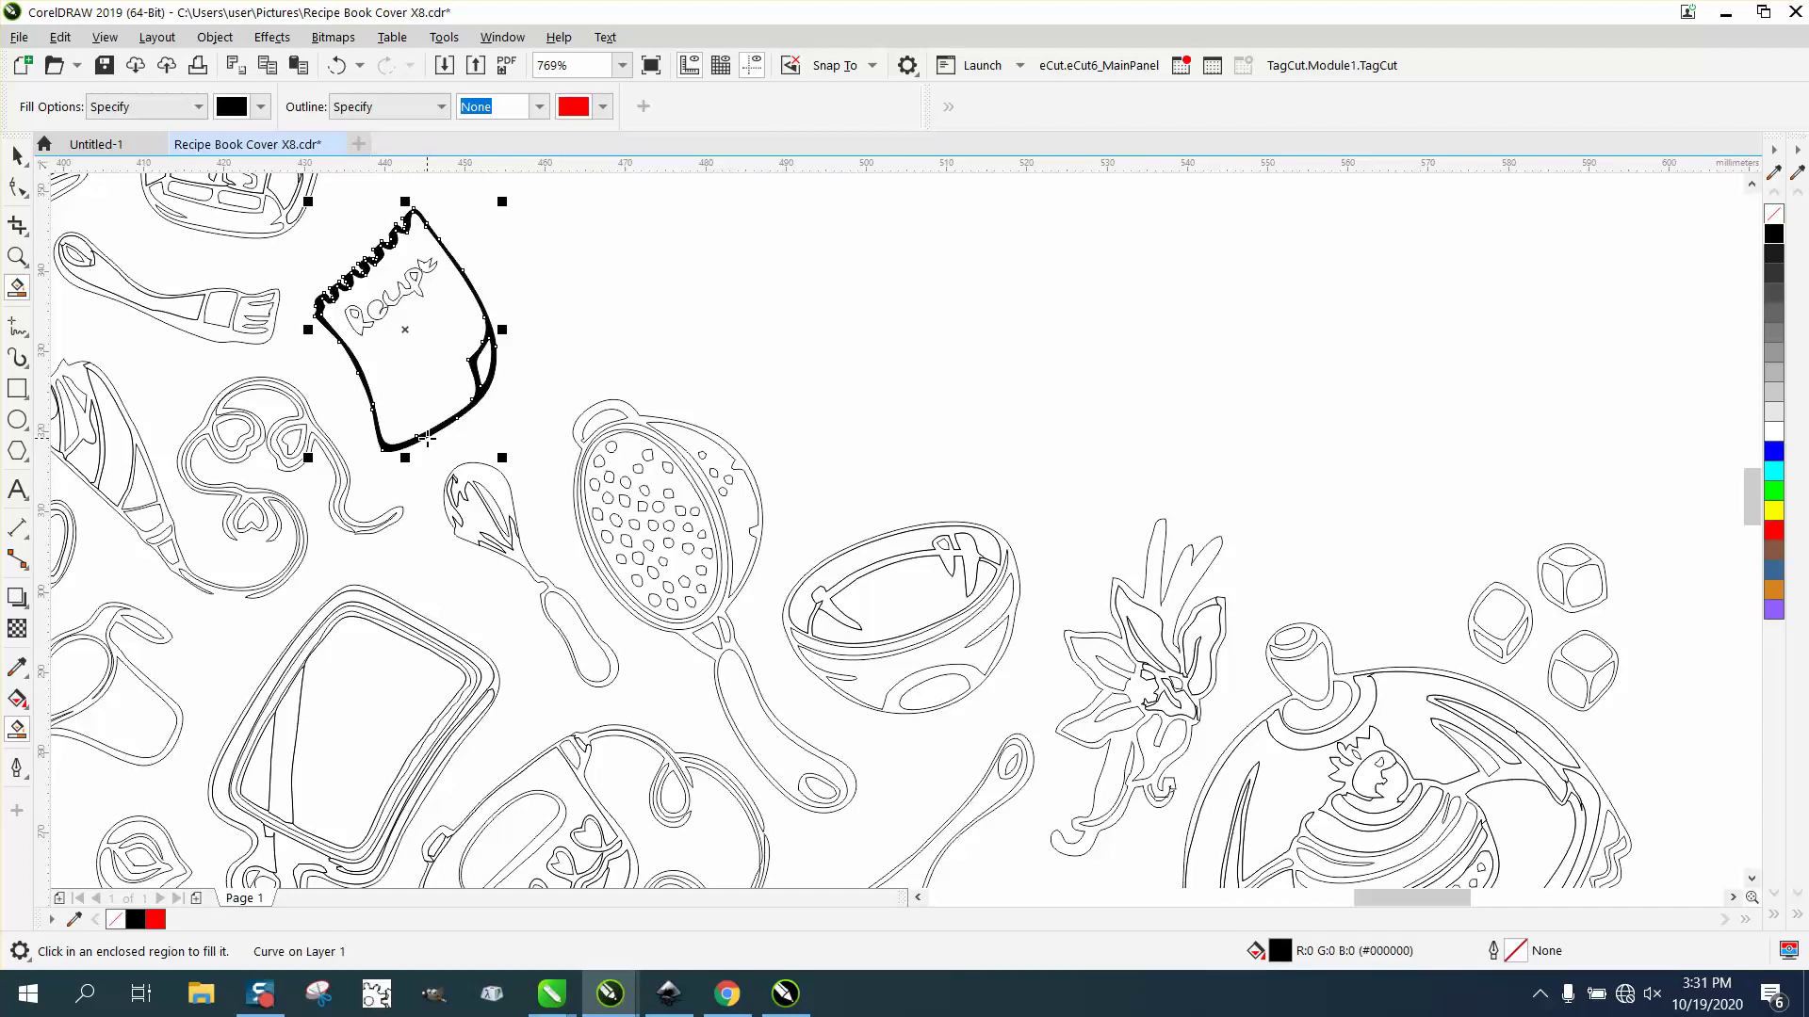
pyautogui.press('Escape')
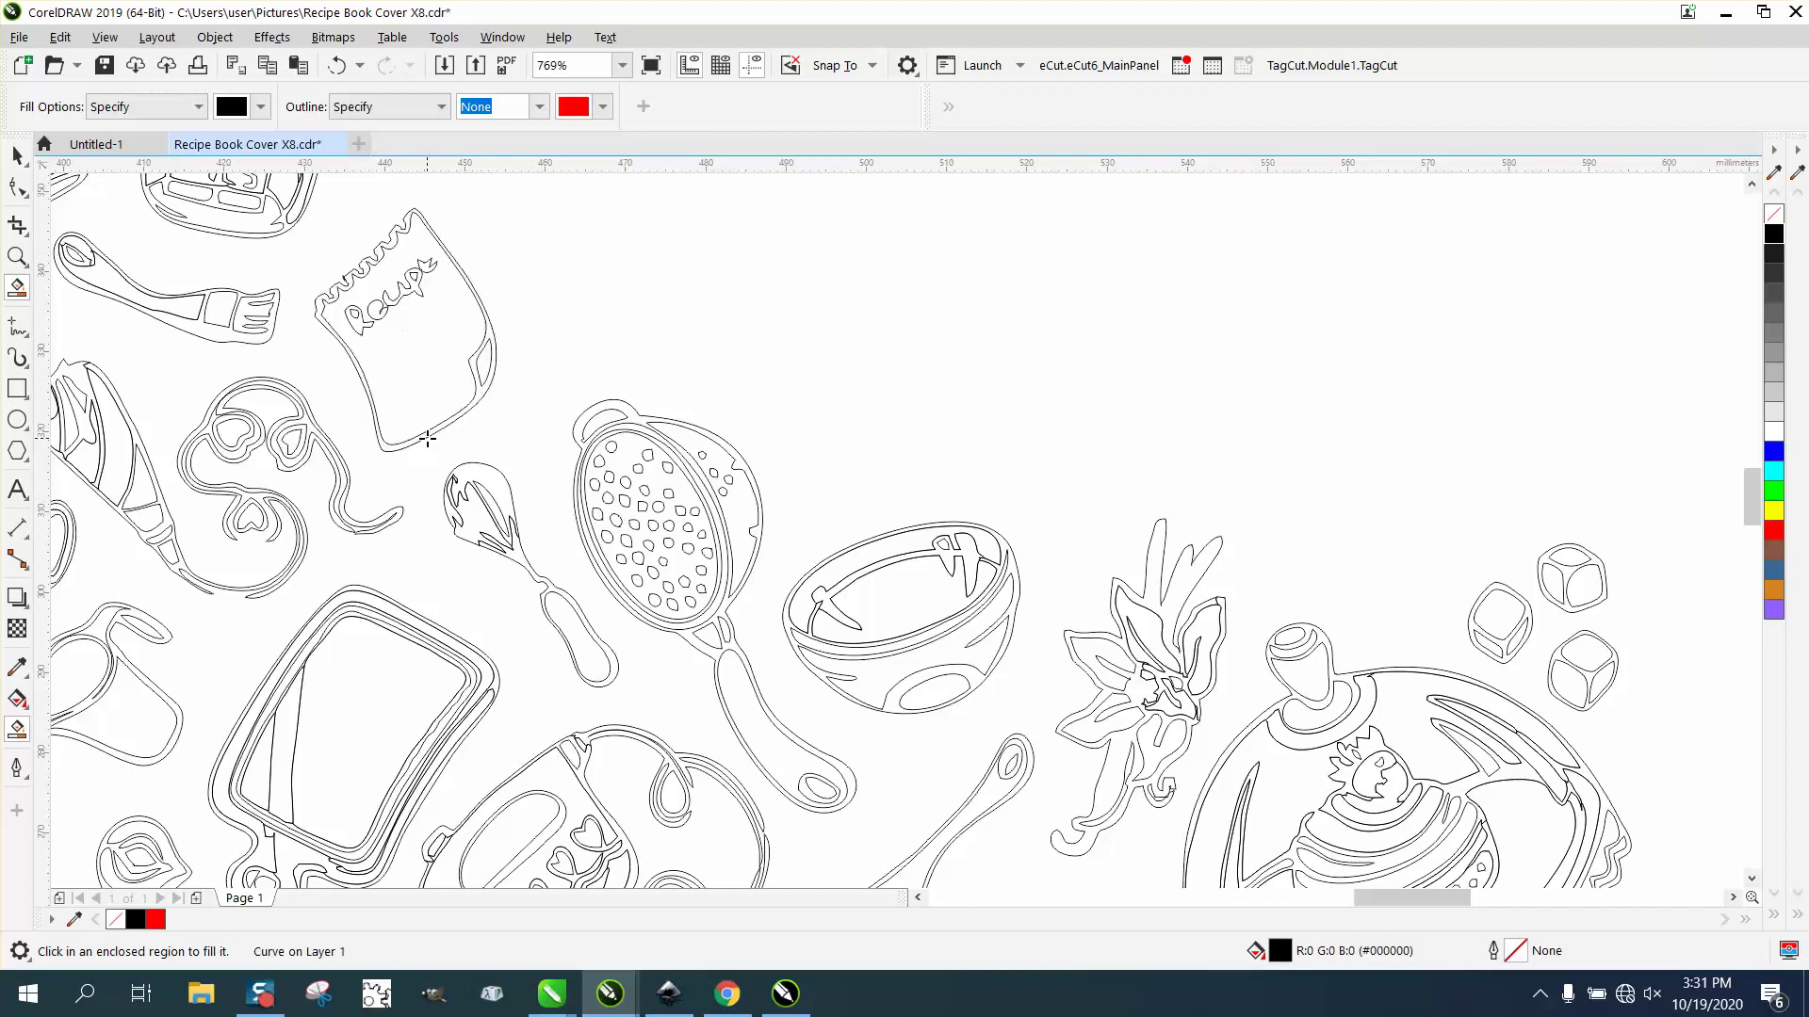
pyautogui.click(359, 327)
pyautogui.press('Escape')
pyautogui.click(374, 314)
pyautogui.press('Escape')
pyautogui.click(418, 284)
pyautogui.press('Escape')
pyautogui.scroll(-5, 425, 267)
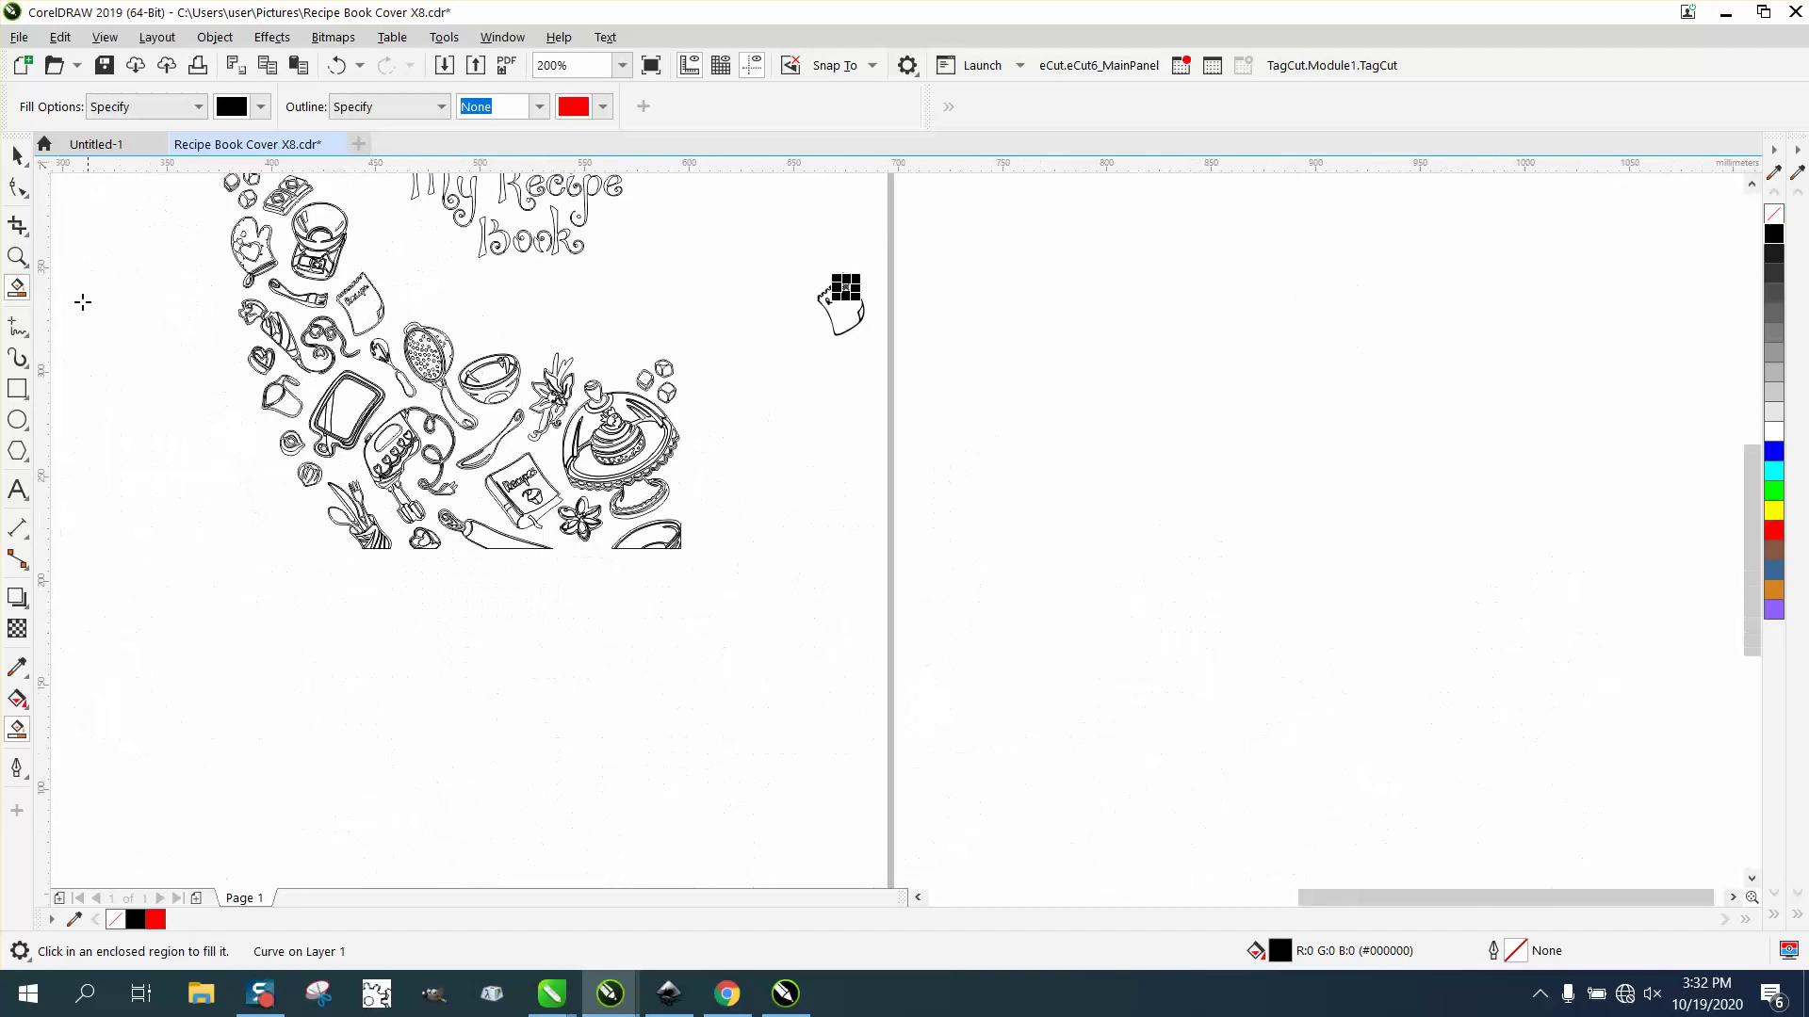
# - Select the five filled recipe card pieces, set them to No Fill, and give them black outlines
pyautogui.click(17, 155)
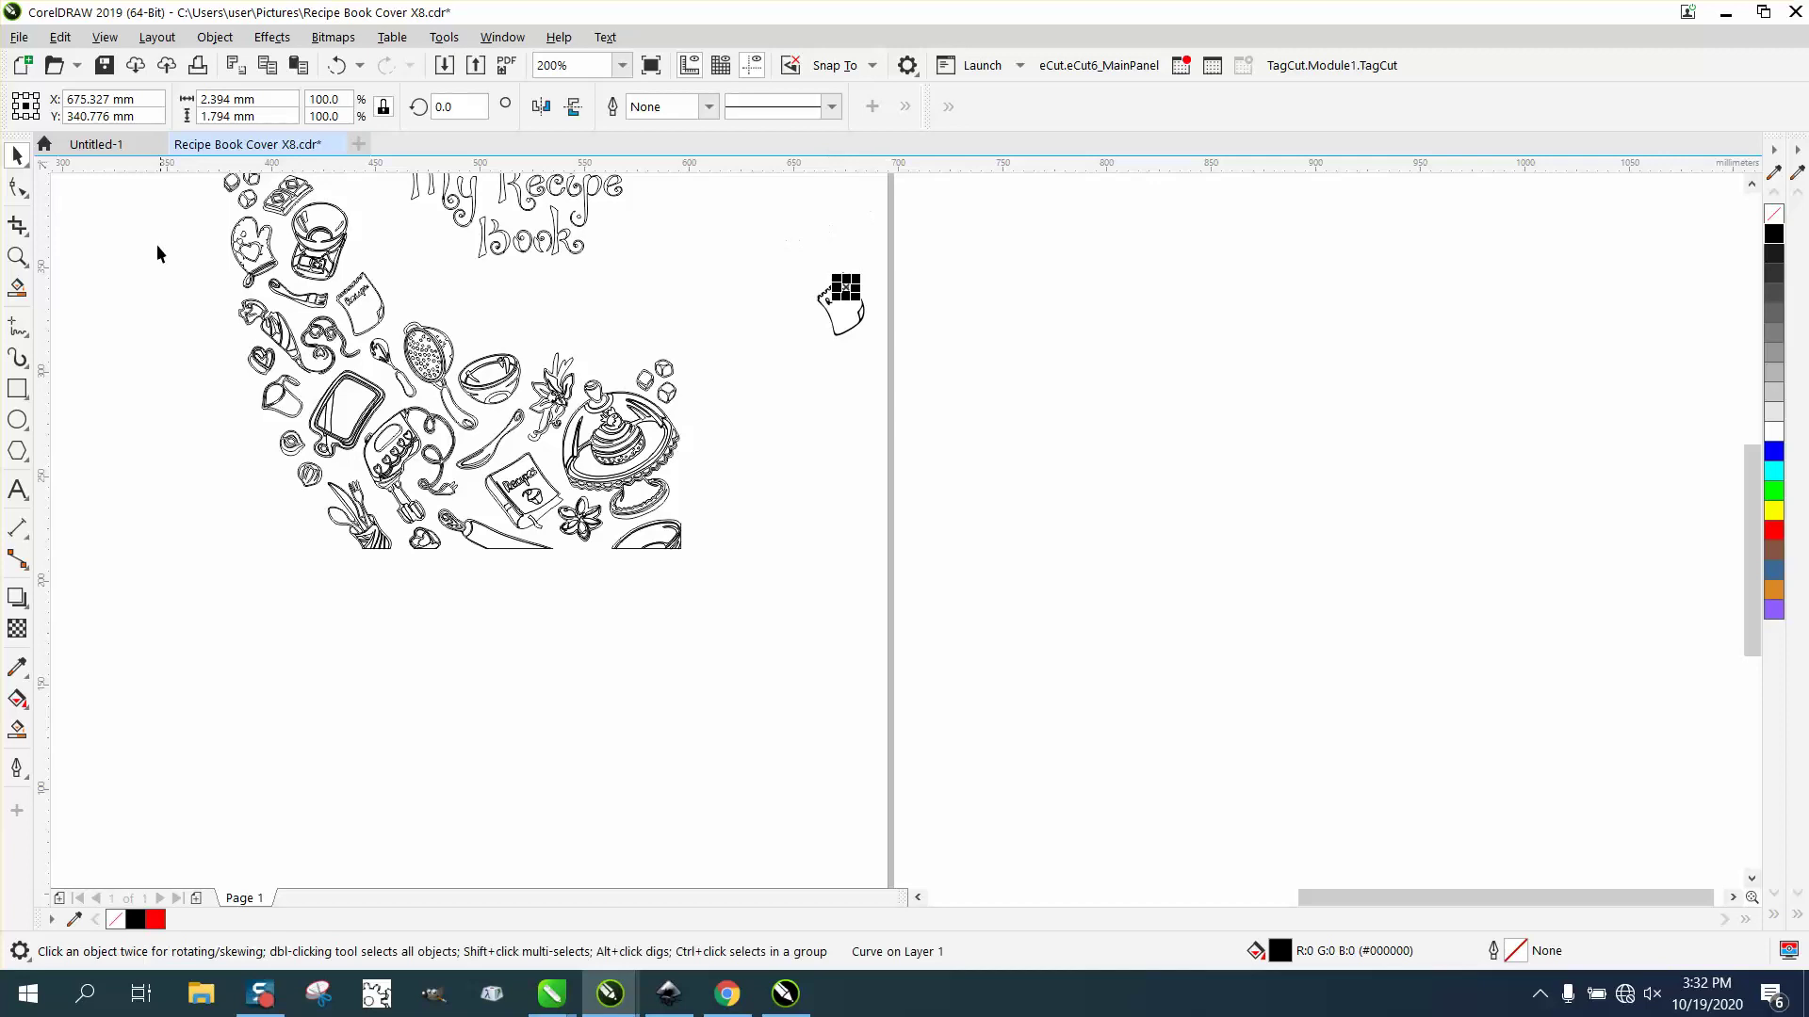
pyautogui.click(17, 257)
pyautogui.moveTo(780, 262); pyautogui.dragTo(964, 380)
pyautogui.click(17, 155)
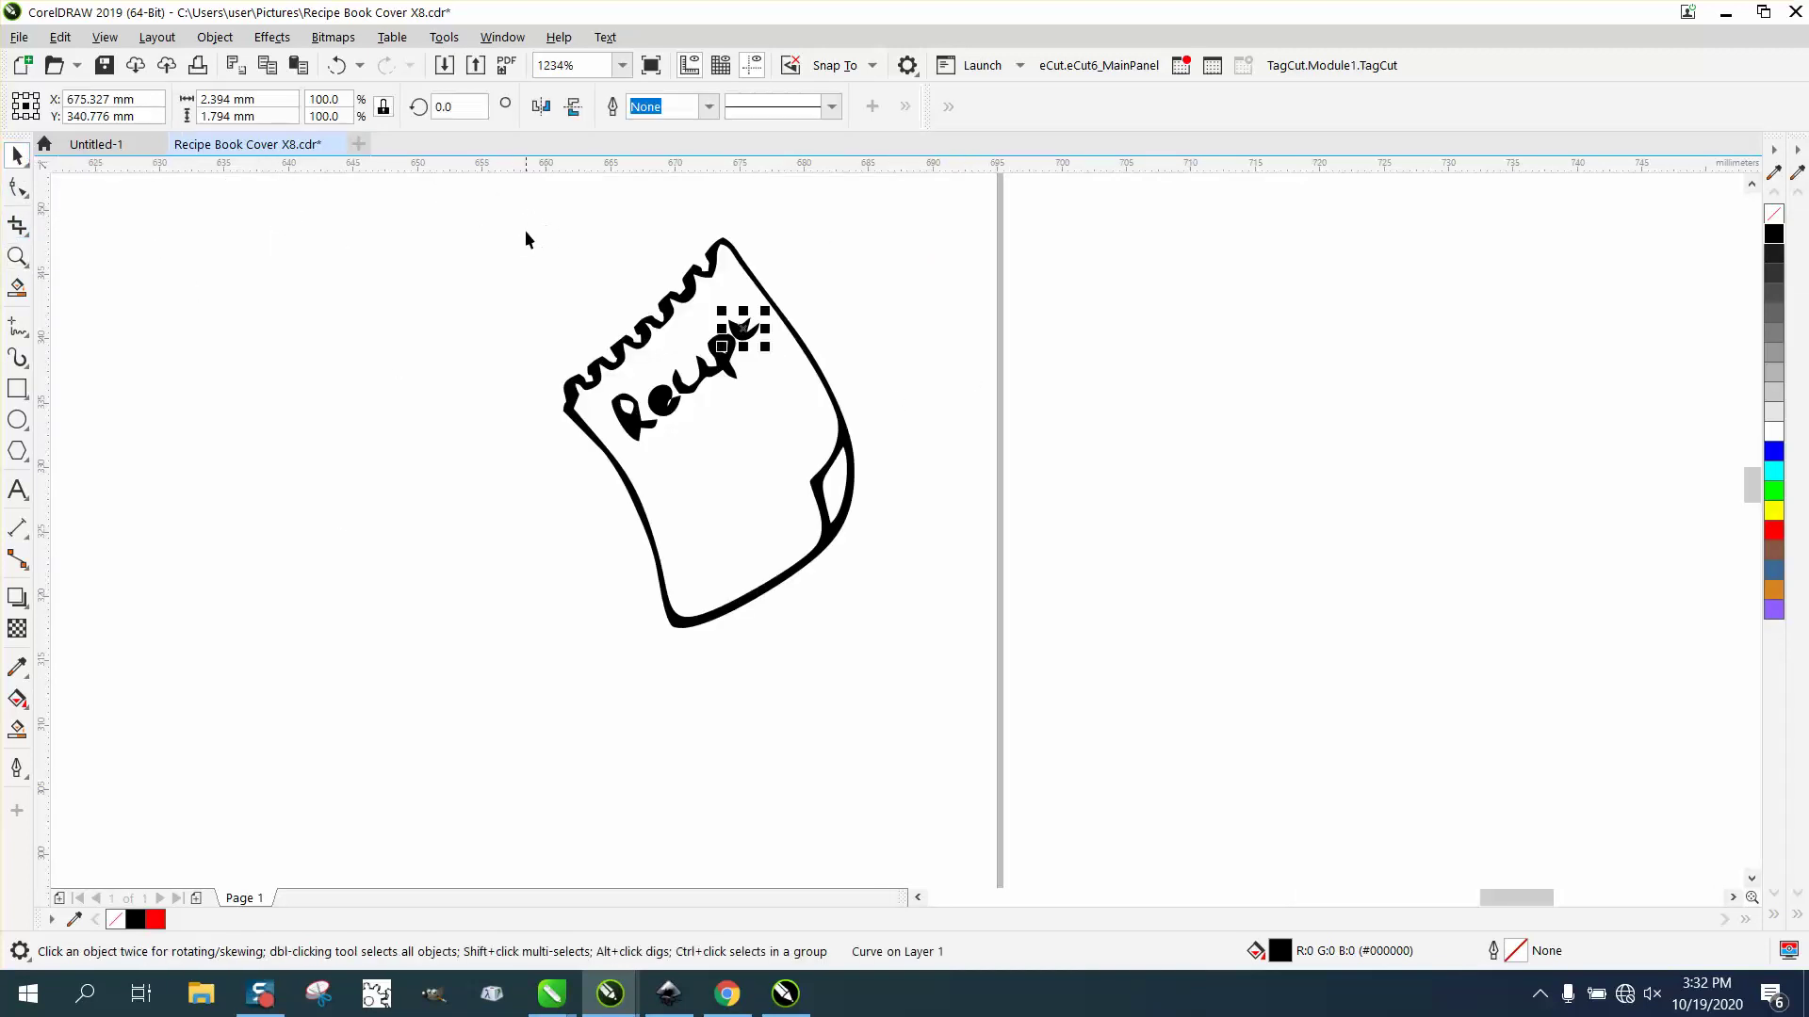
pyautogui.moveTo(526, 236); pyautogui.dragTo(1171, 727)
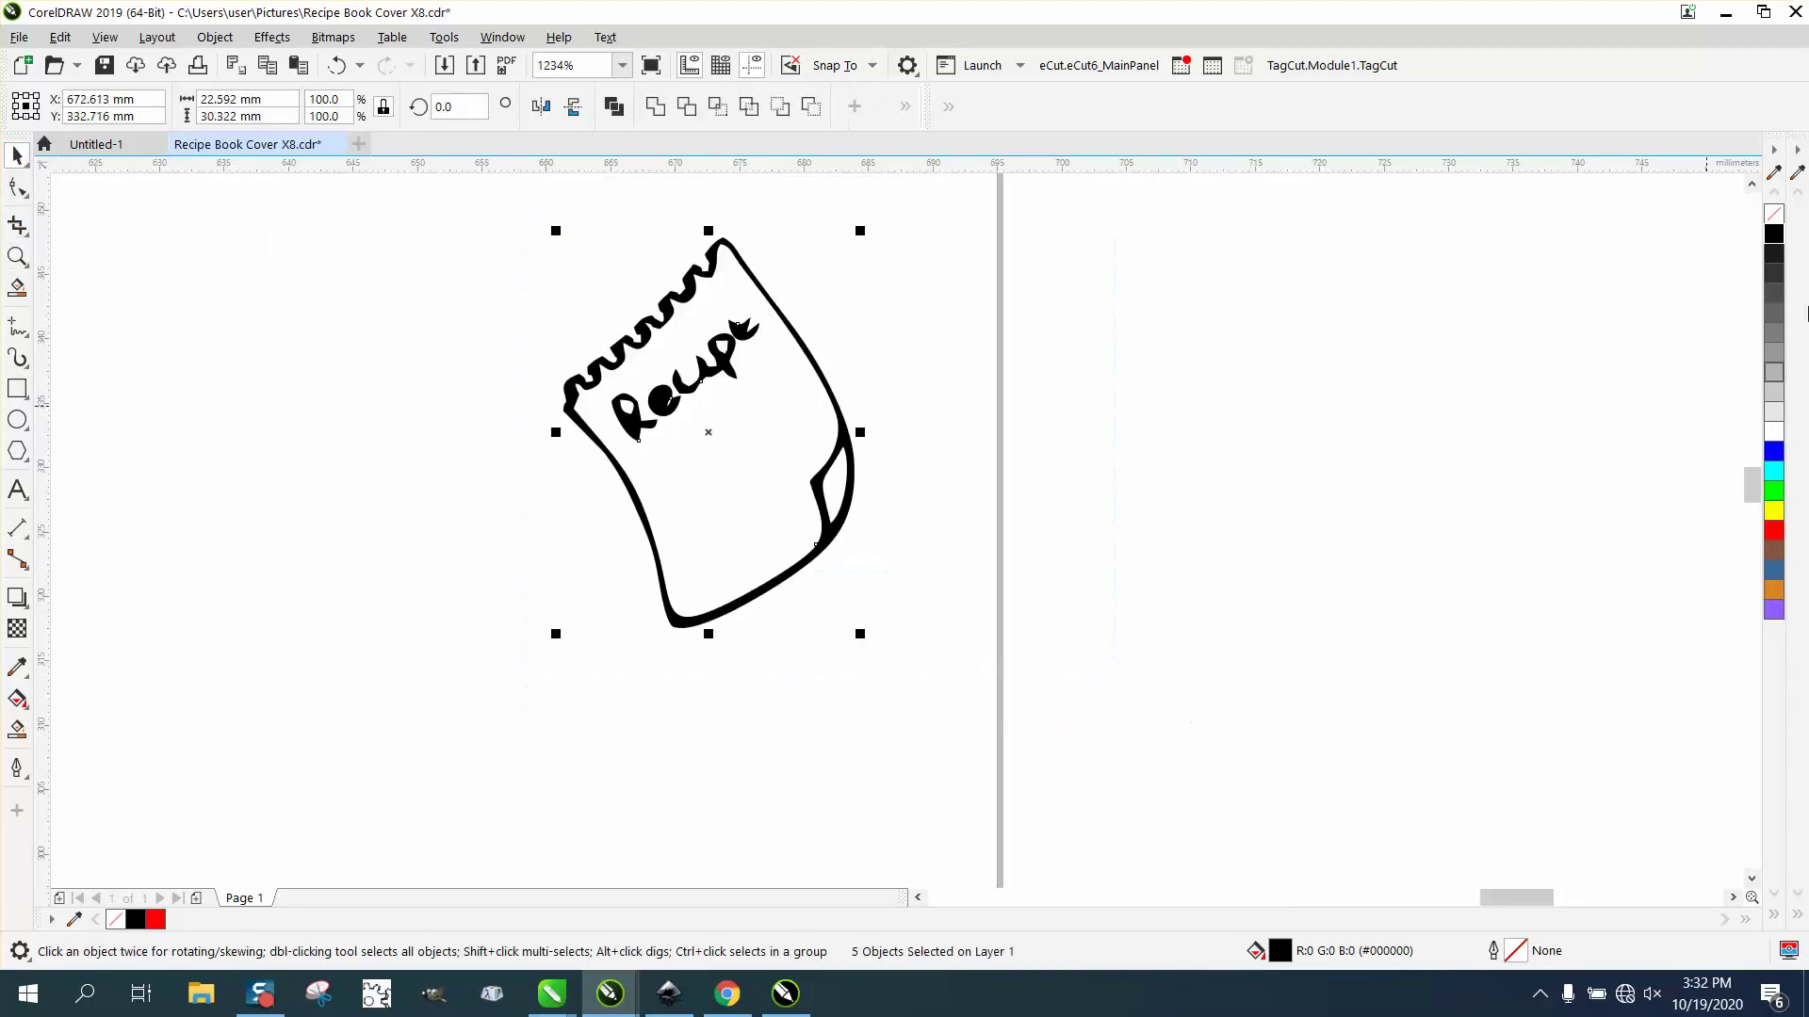
pyautogui.click(1774, 216)
pyautogui.rightClick(1774, 235)
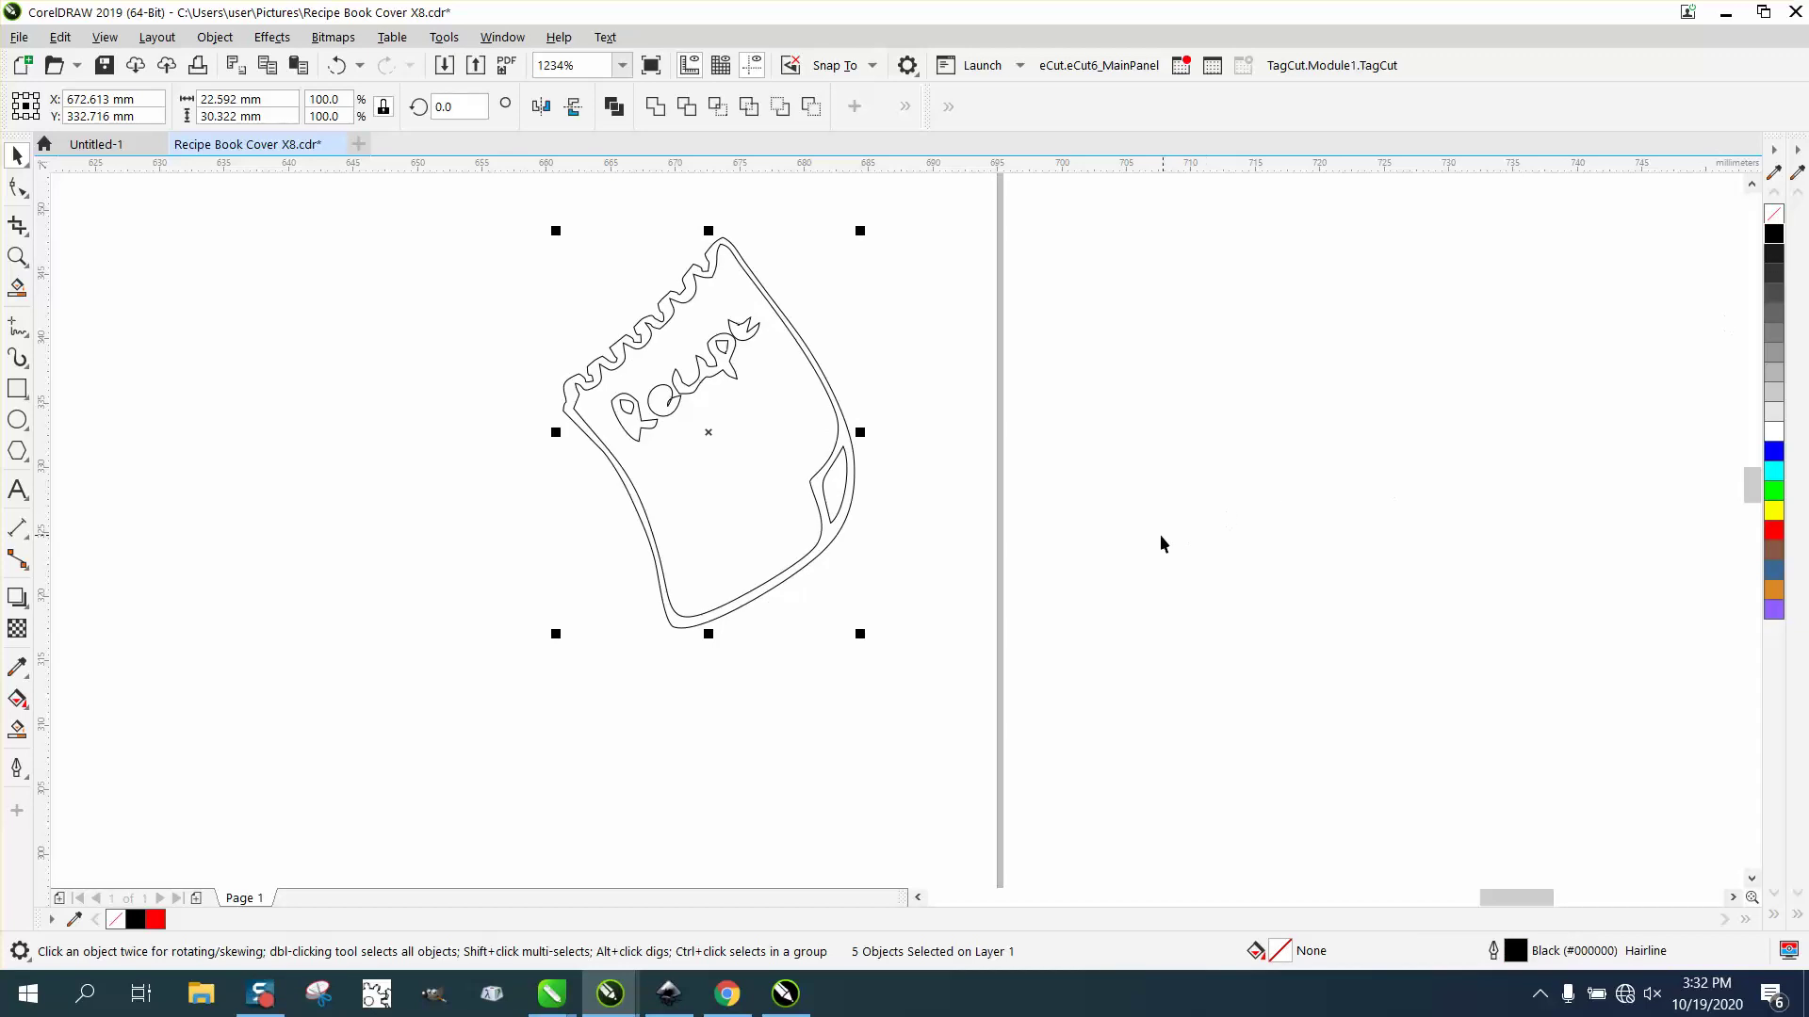
pyautogui.scroll(-2, 881, 688)
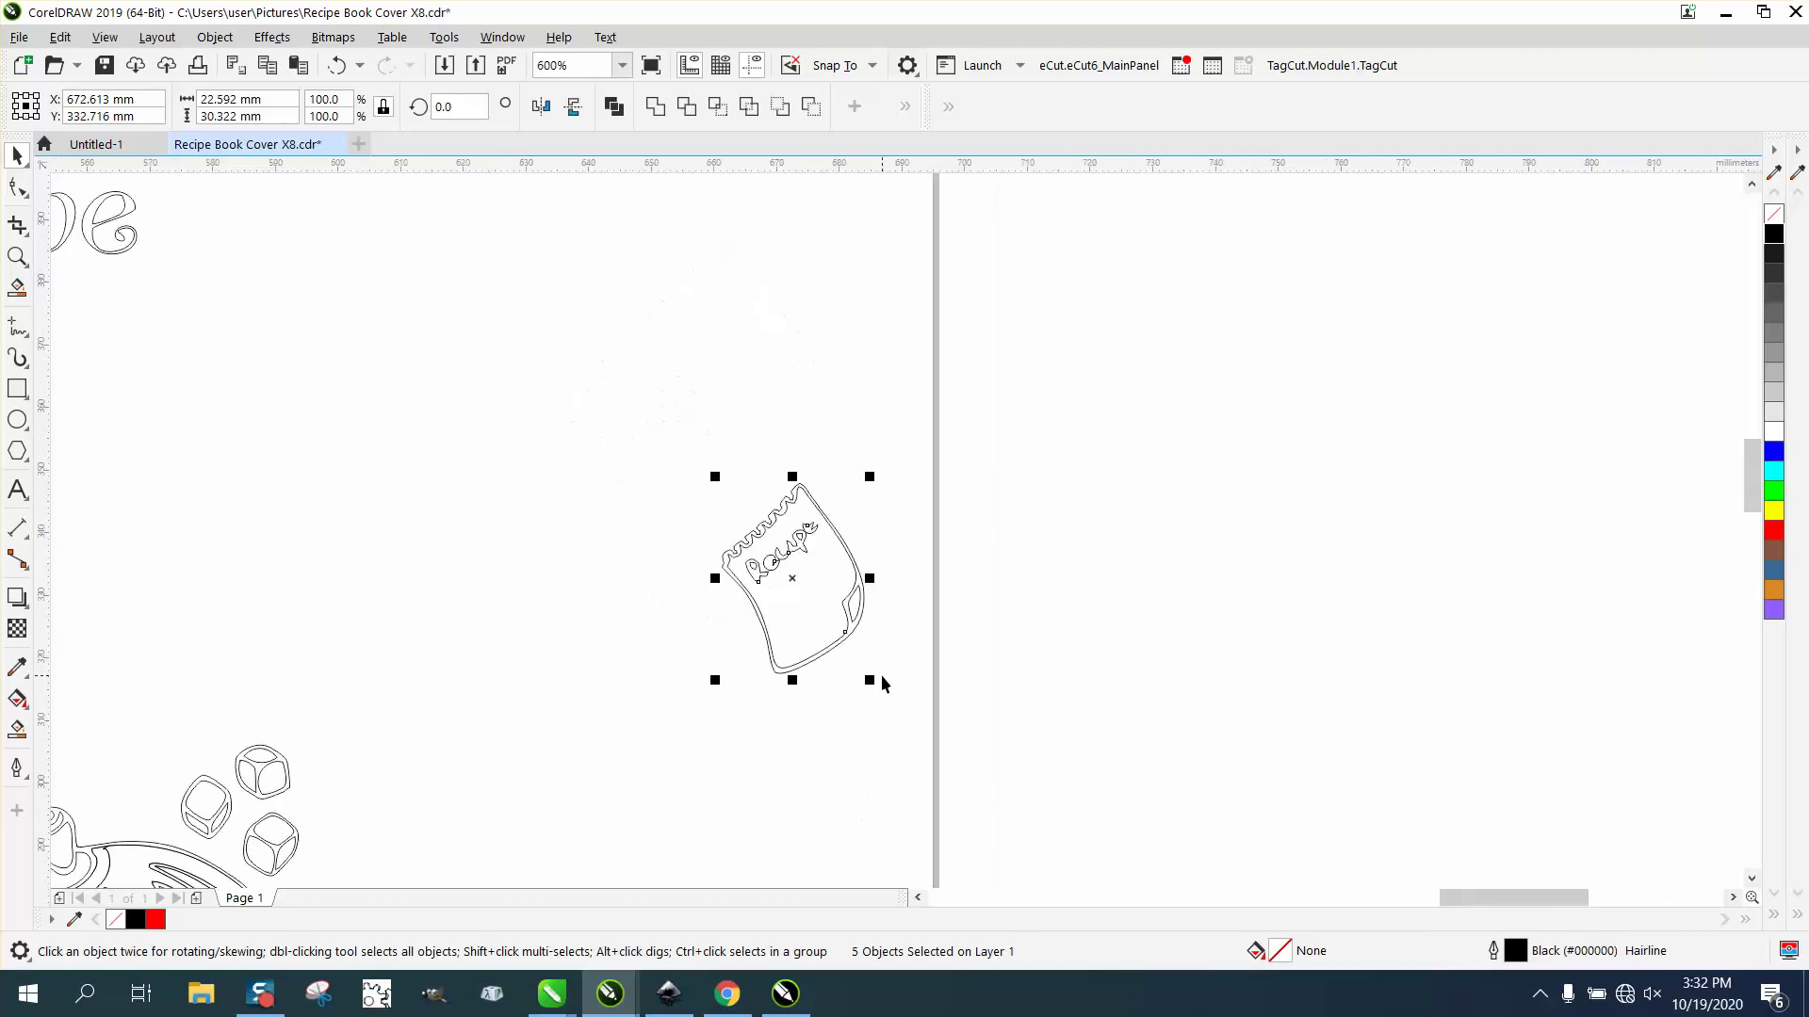
pyautogui.scroll(-2, 886, 673)
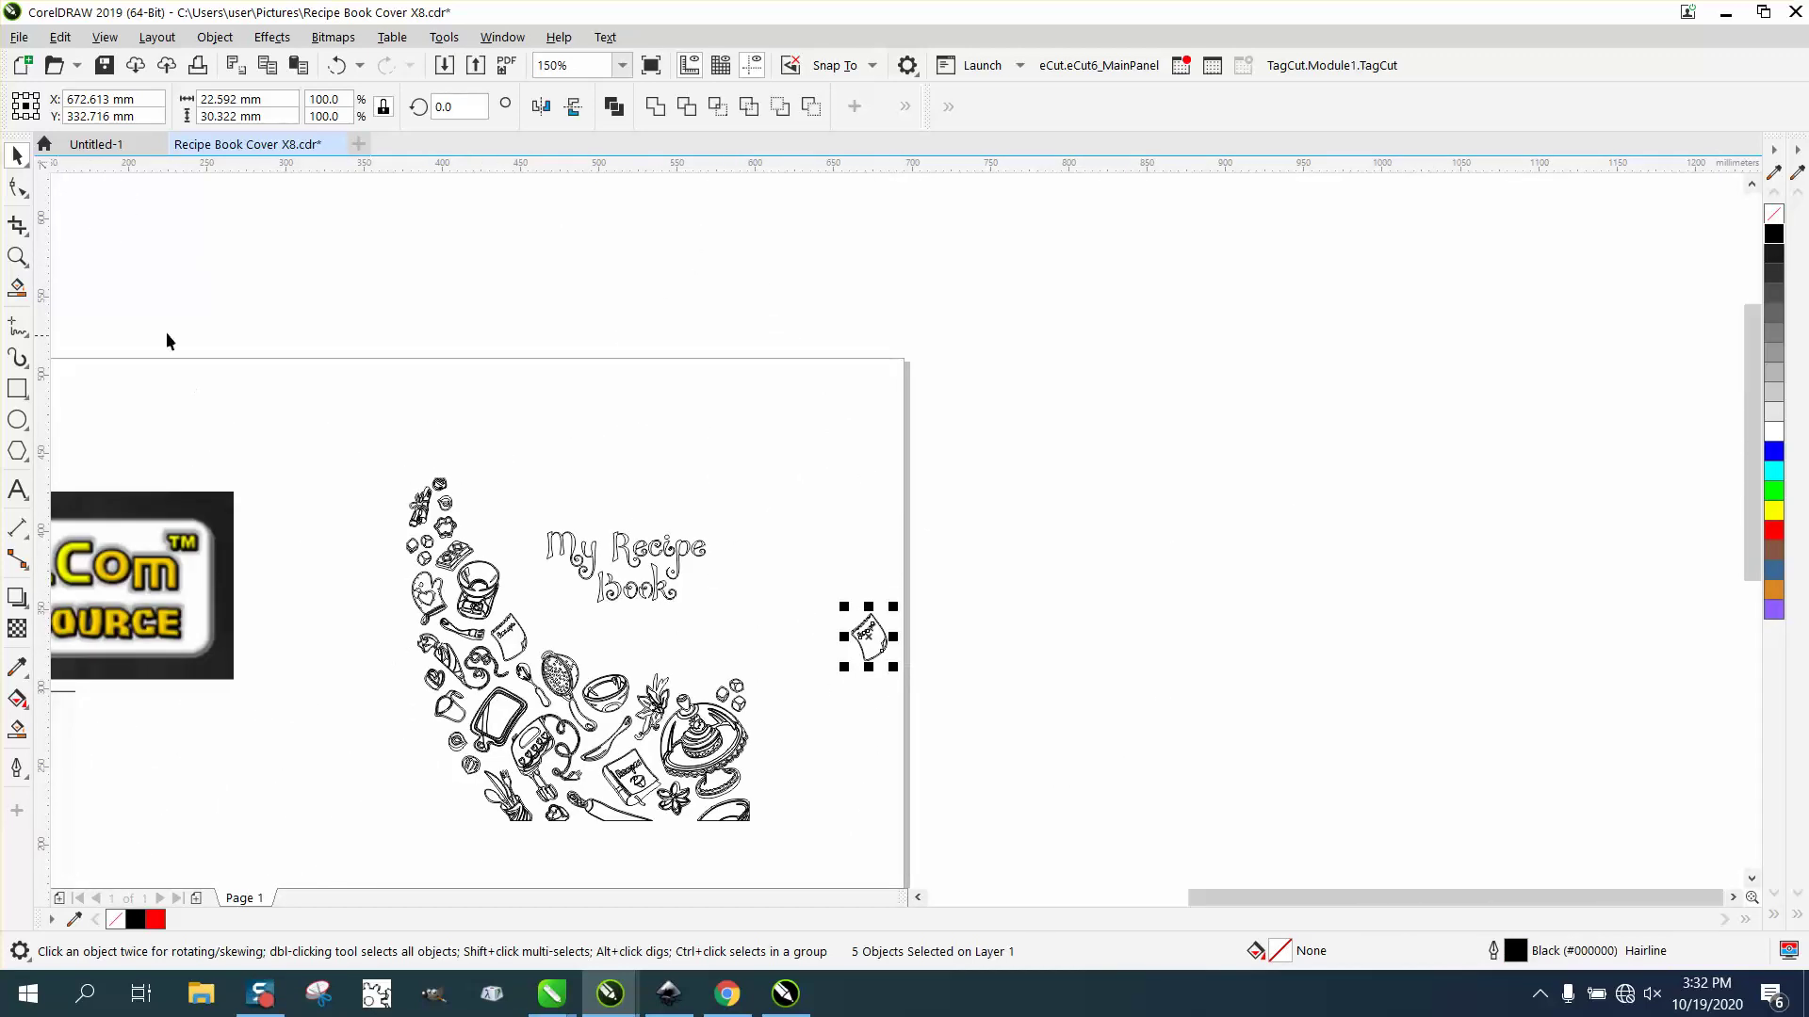
pyautogui.click(17, 257)
pyautogui.moveTo(486, 589); pyautogui.dragTo(623, 695)
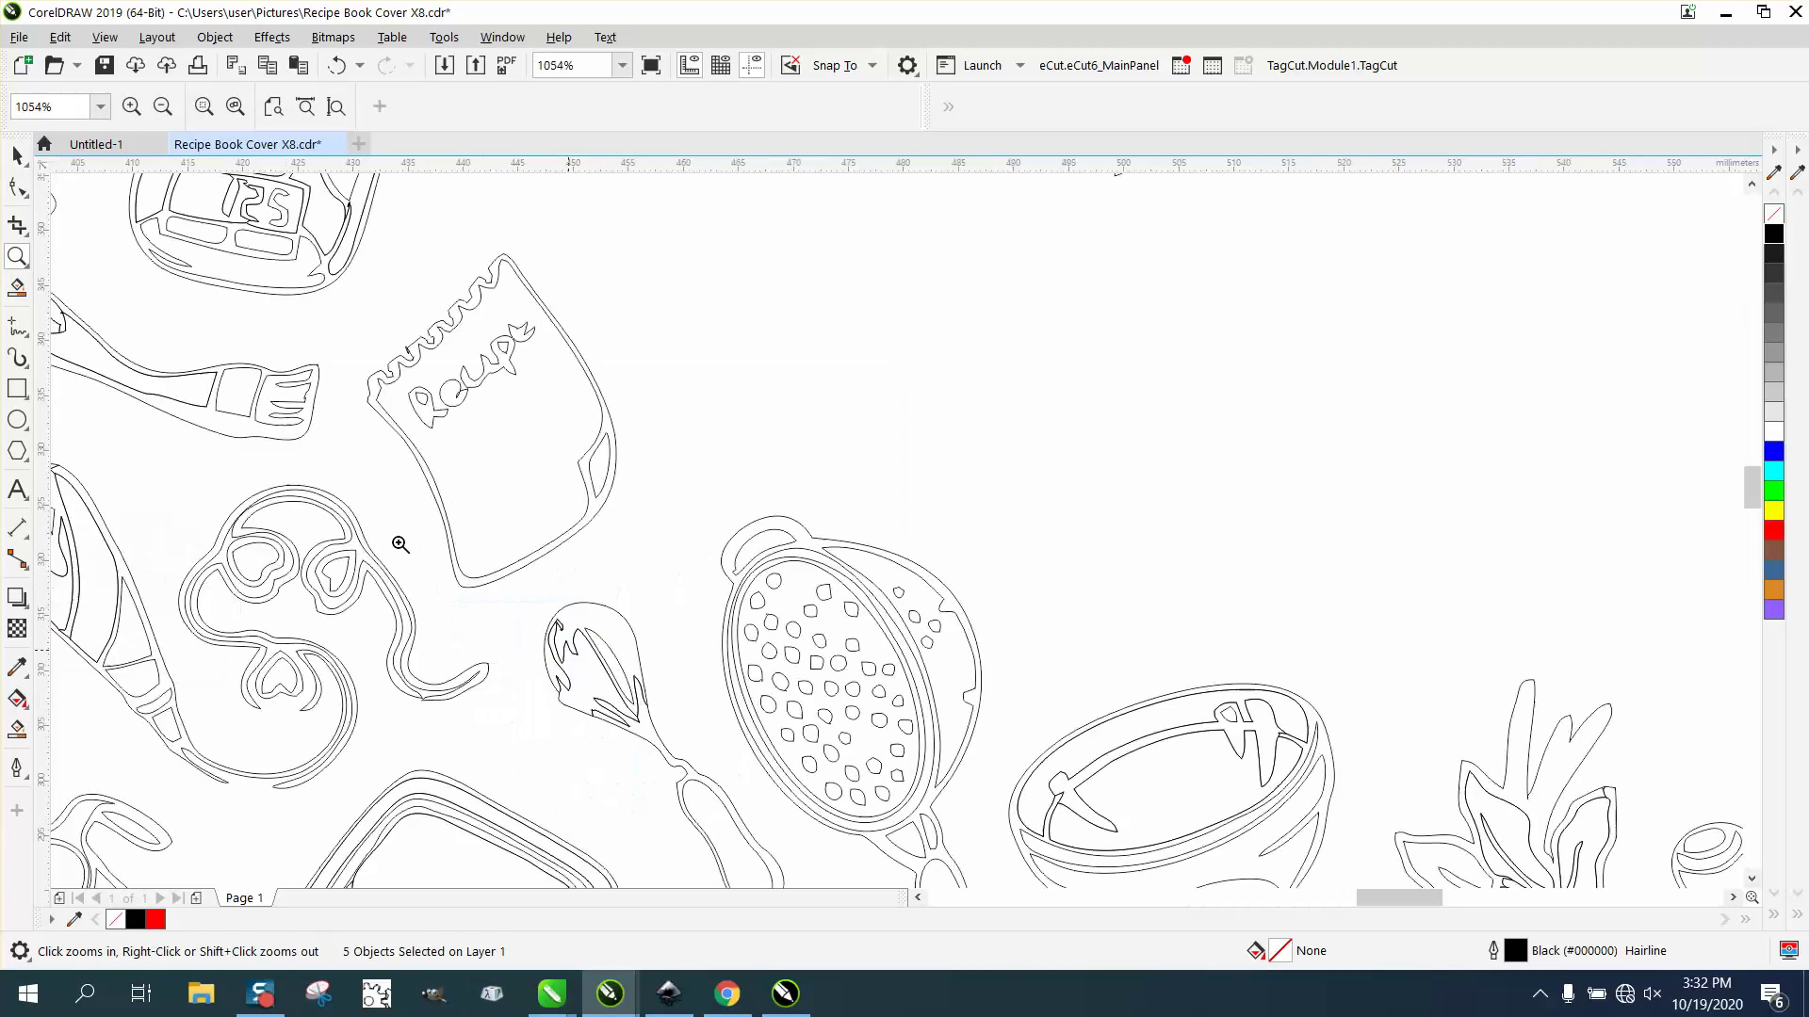
pyautogui.click(17, 186)
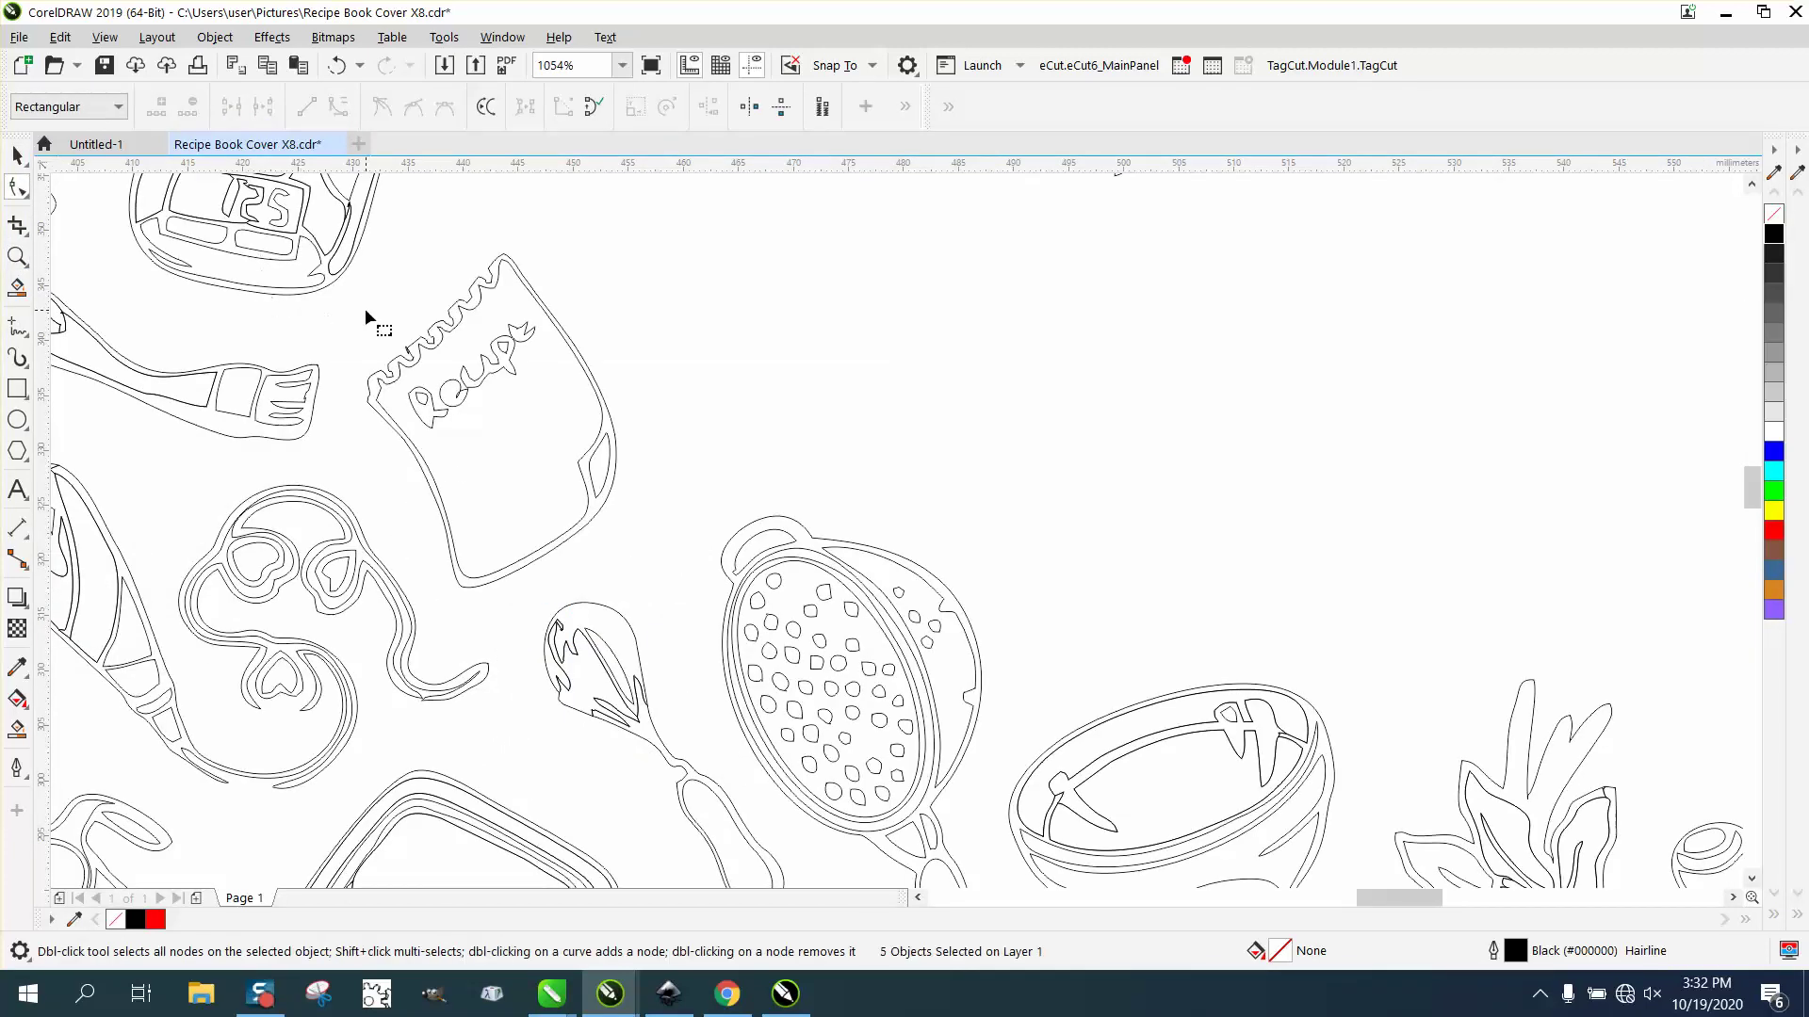
pyautogui.moveTo(342, 375); pyautogui.dragTo(341, 410)
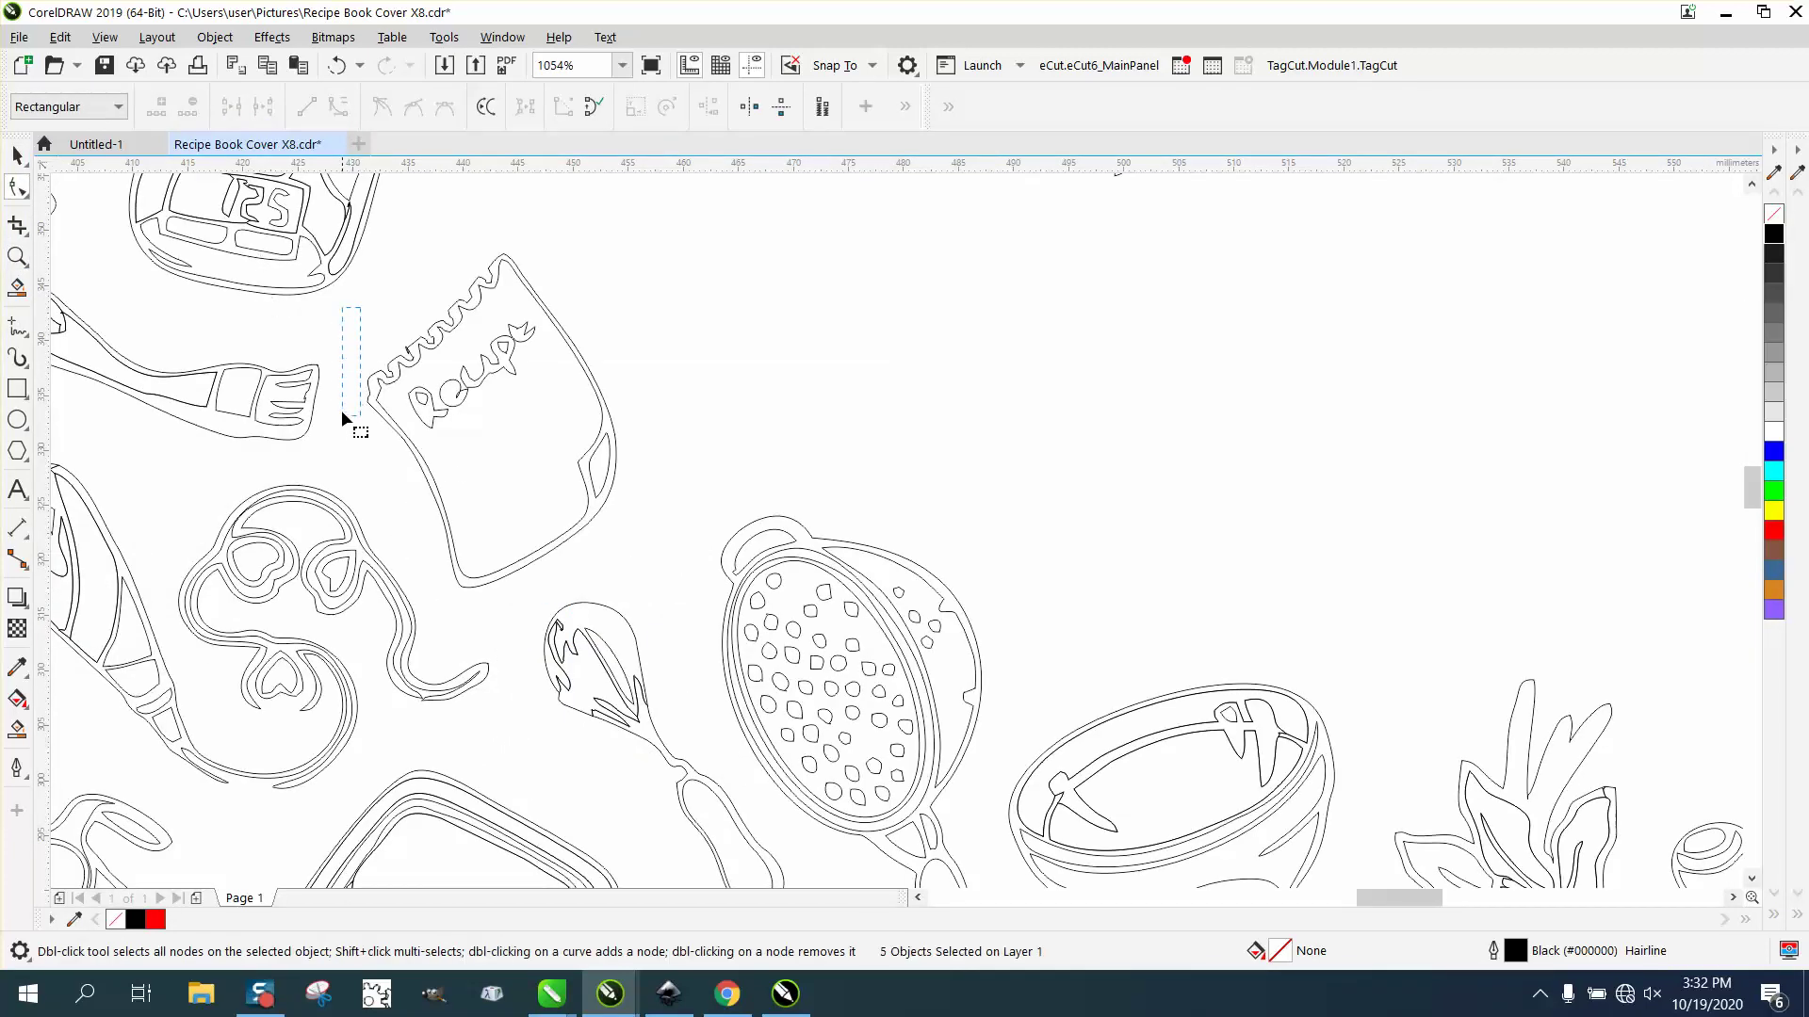
pyautogui.click(26, 162)
pyautogui.click(71, 188)
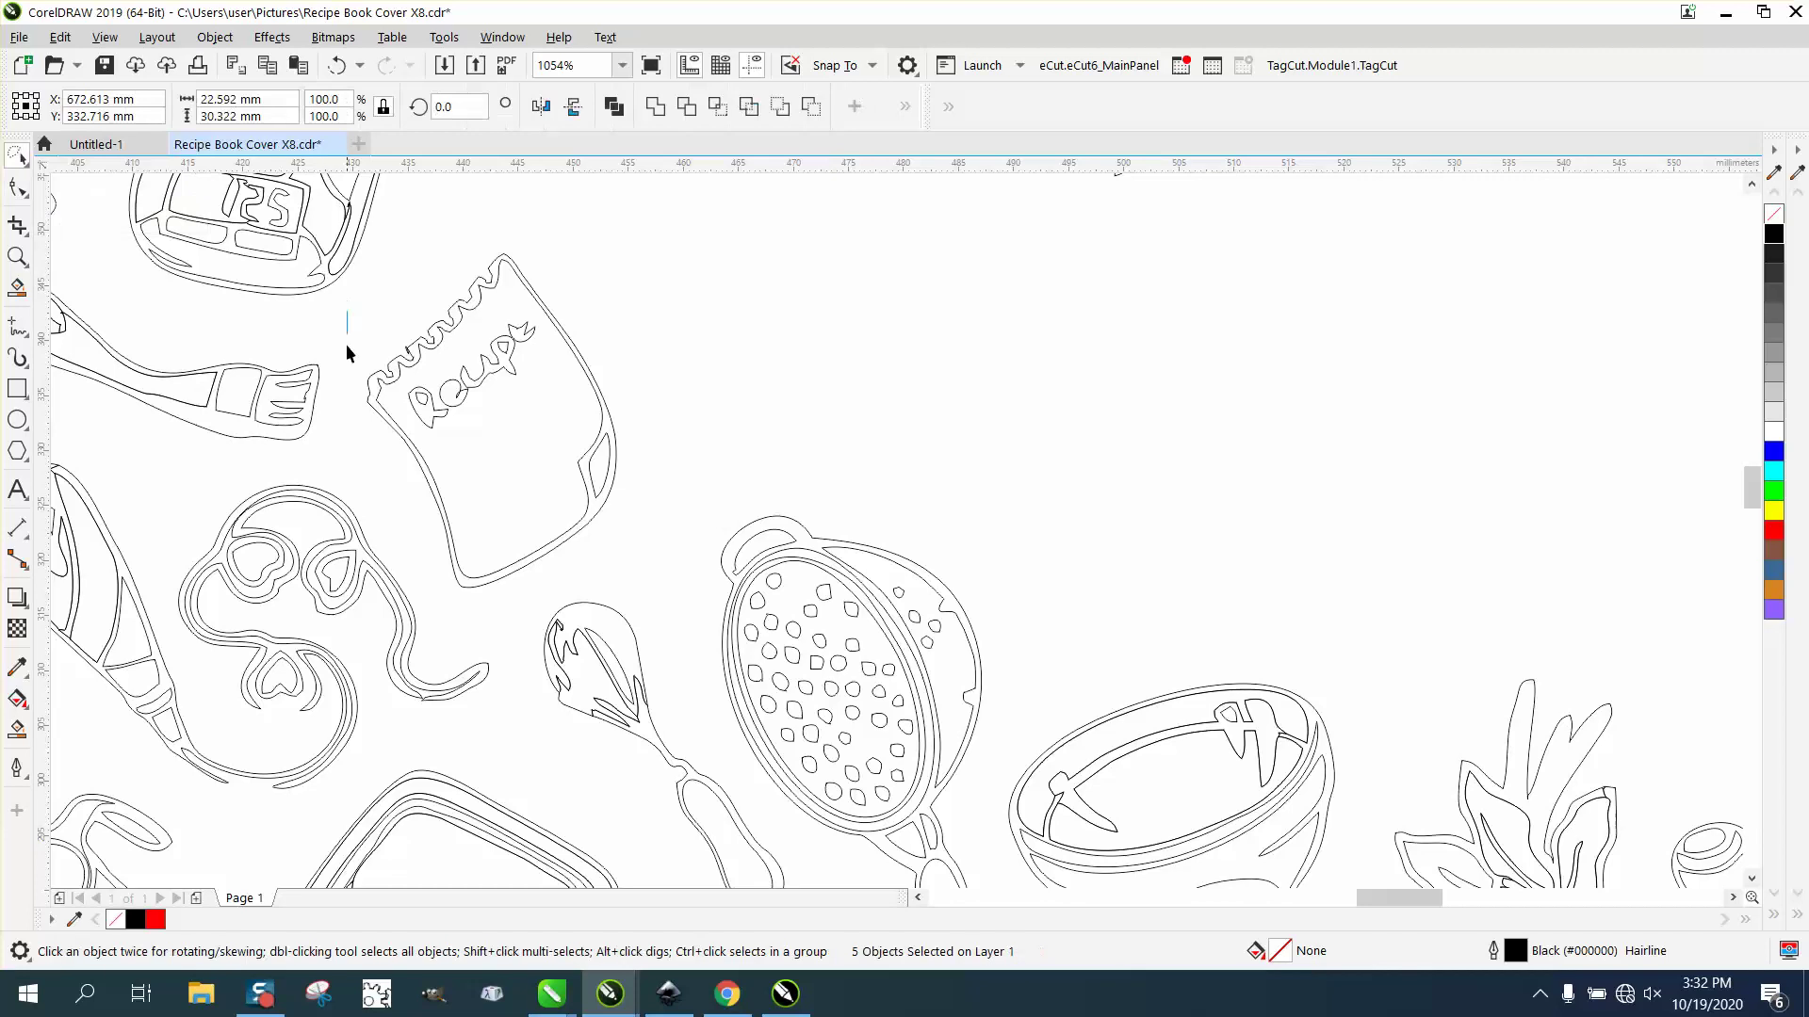
pyautogui.moveTo(453, 607)
pyautogui.mouseDown()
pyautogui.moveTo(580, 576)
pyautogui.moveTo(653, 518)
pyautogui.moveTo(655, 356)
pyautogui.moveTo(526, 203)
pyautogui.mouseUp()
pyautogui.scroll(-3, 524, 205)
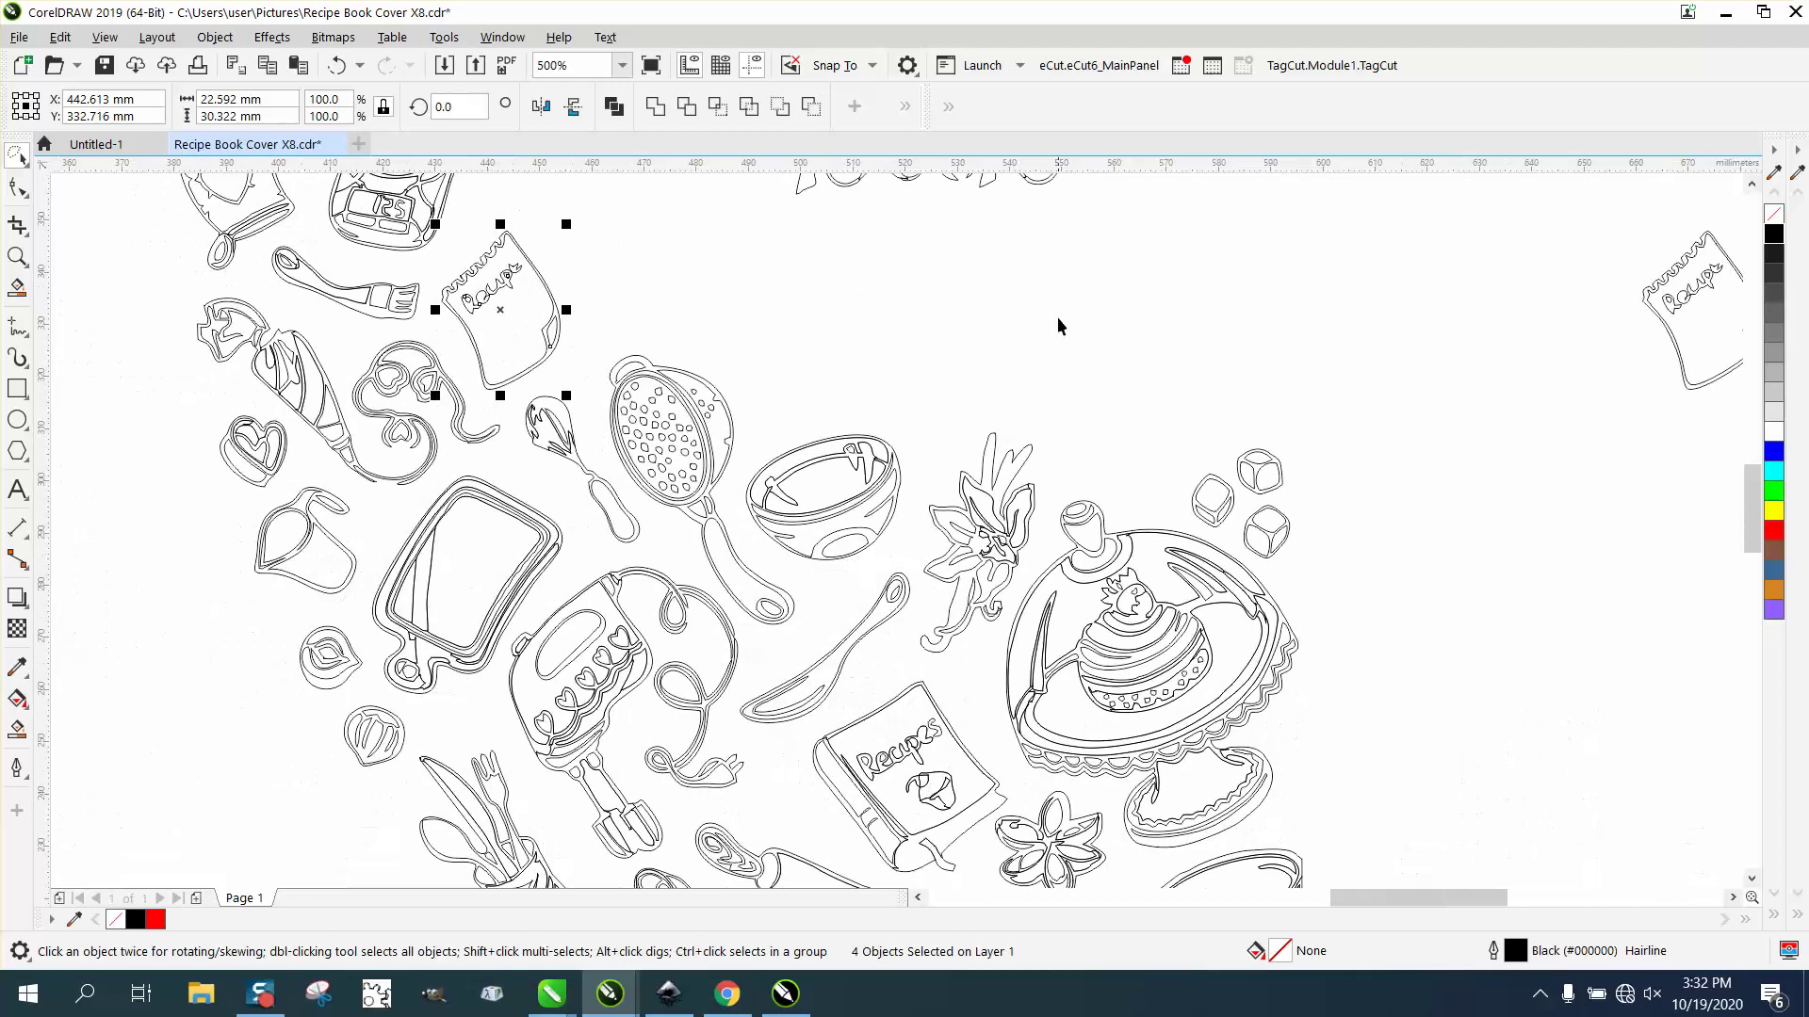
pyautogui.scroll(-1, 1356, 320)
pyautogui.moveTo(1321, 262)
pyautogui.mouseDown()
pyautogui.moveTo(1420, 400)
pyautogui.moveTo(1475, 375)
pyautogui.mouseUp()
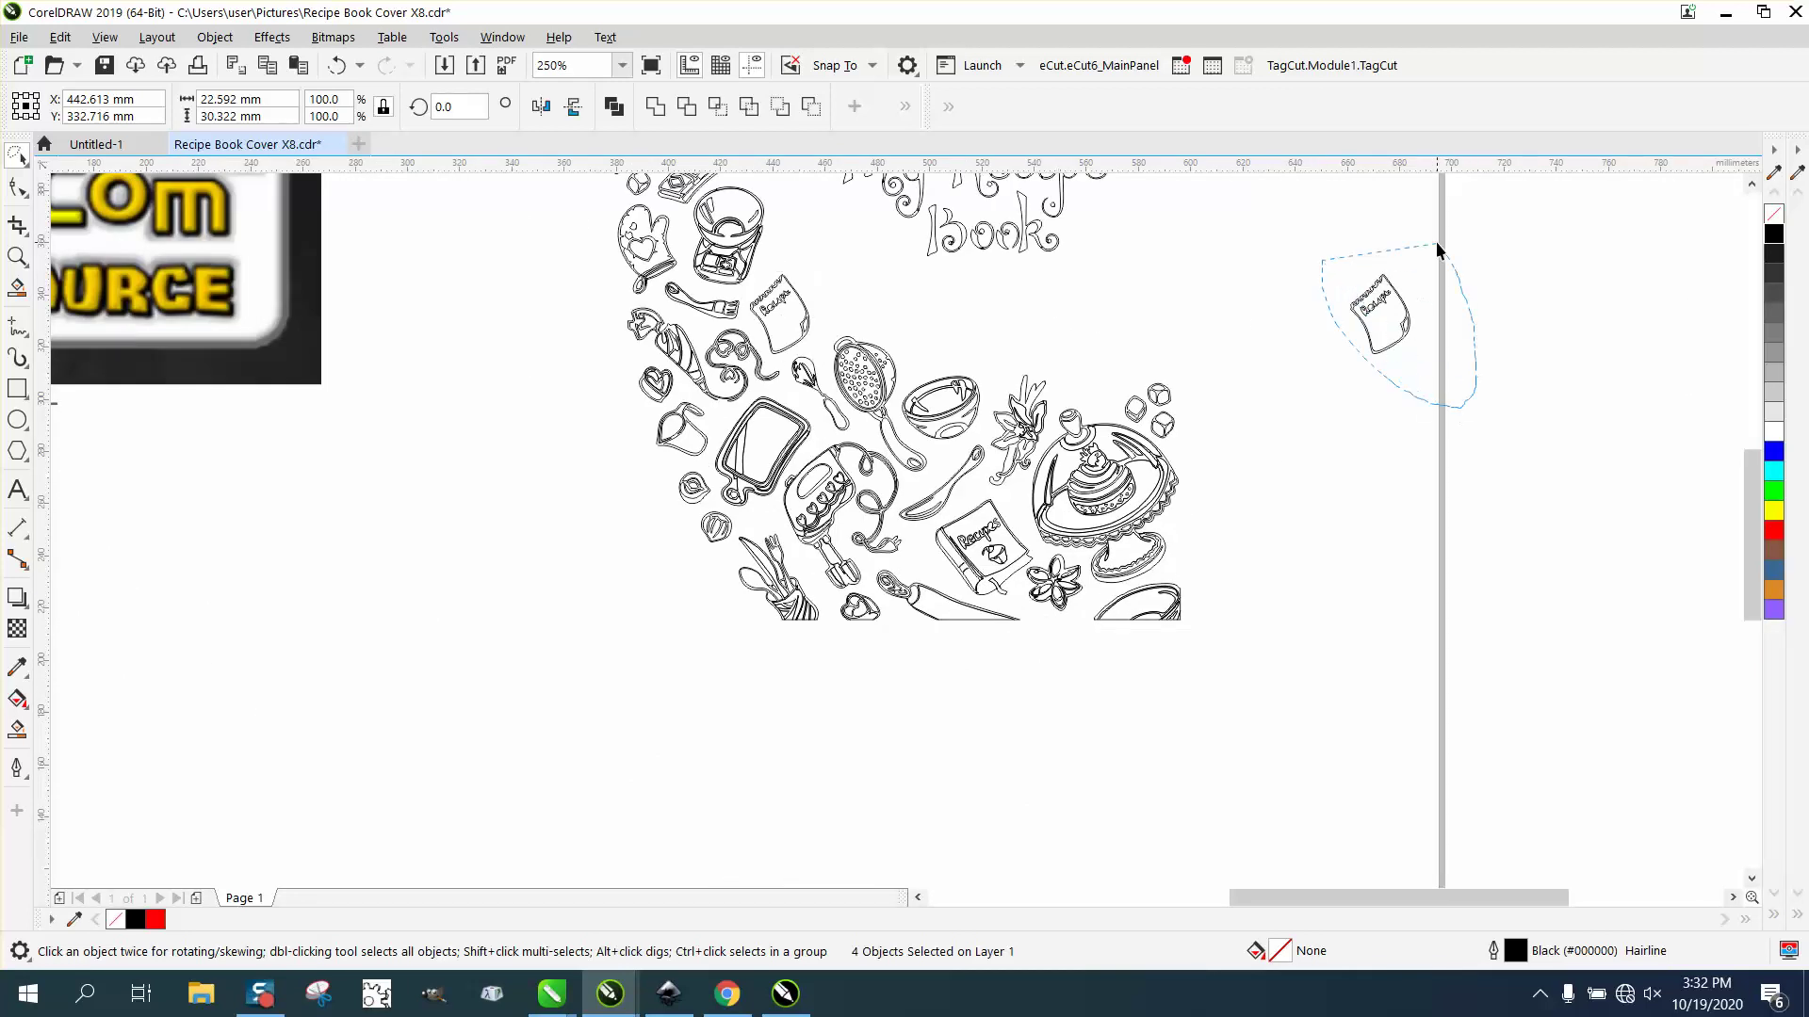
pyautogui.moveTo(1436, 241); pyautogui.dragTo(1434, 243)
pyautogui.click(17, 256)
pyautogui.moveTo(768, 298); pyautogui.dragTo(952, 401)
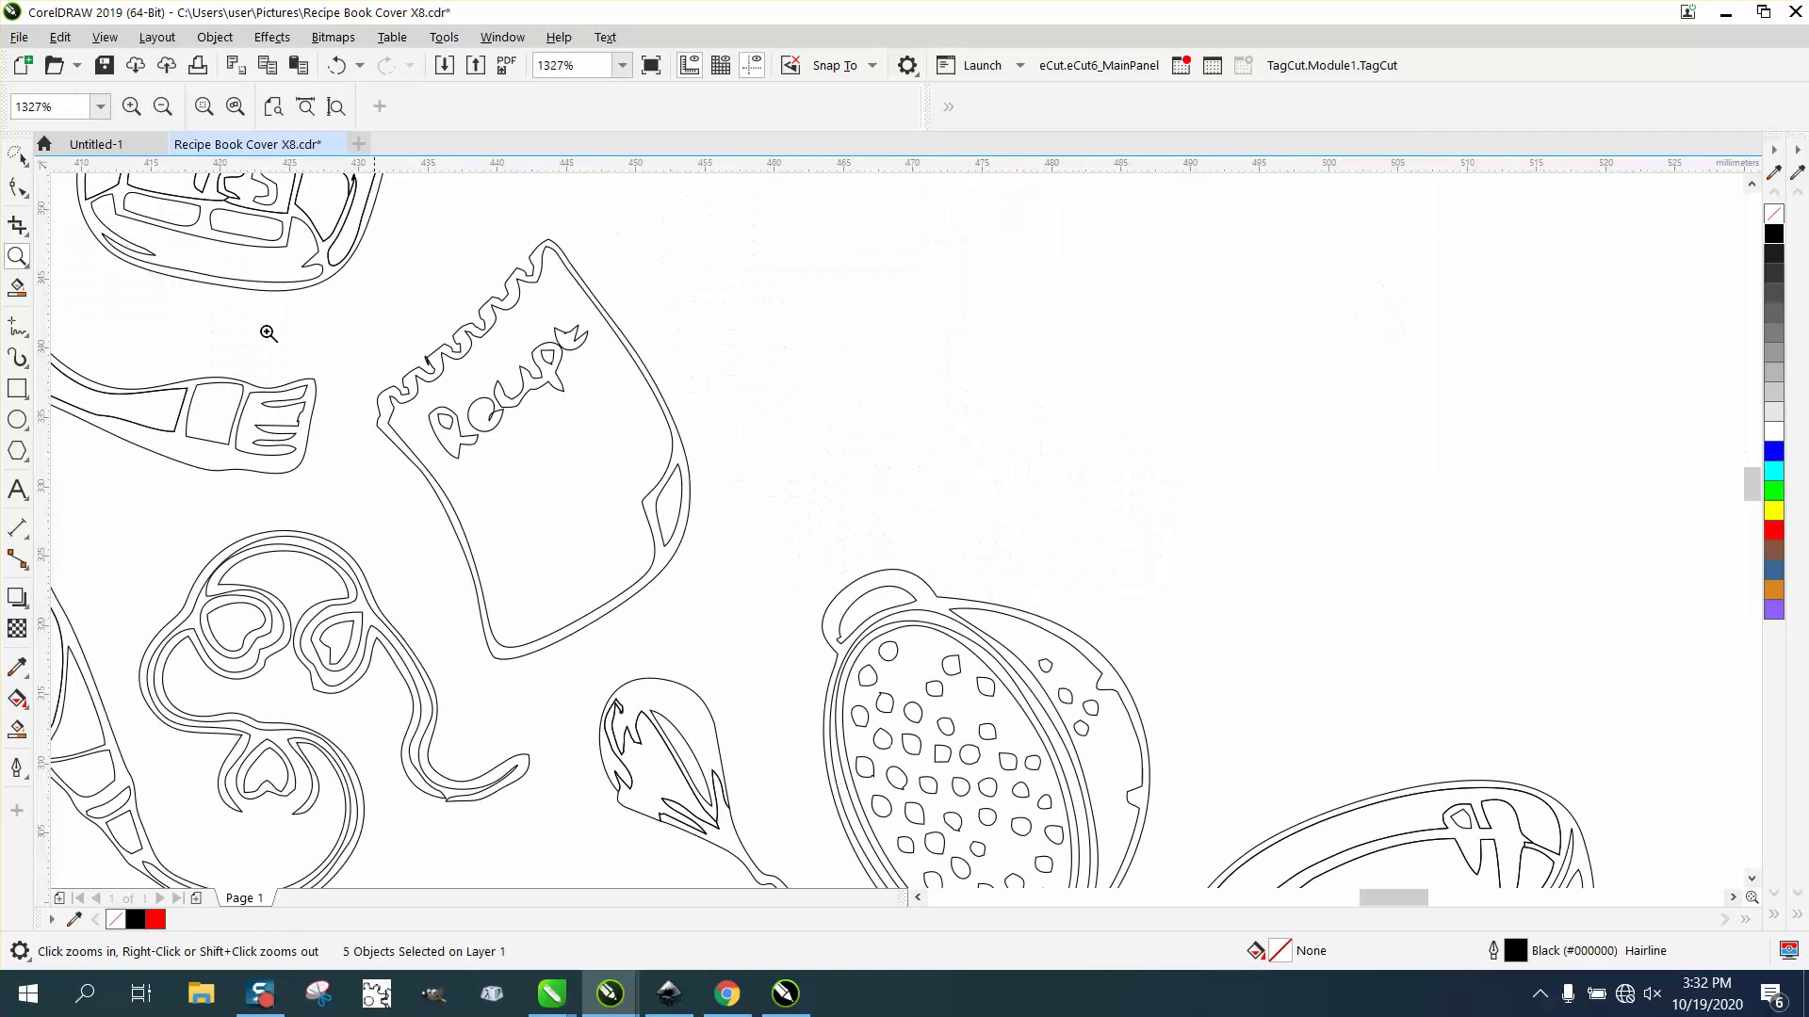
pyautogui.click(20, 158)
pyautogui.click(25, 163)
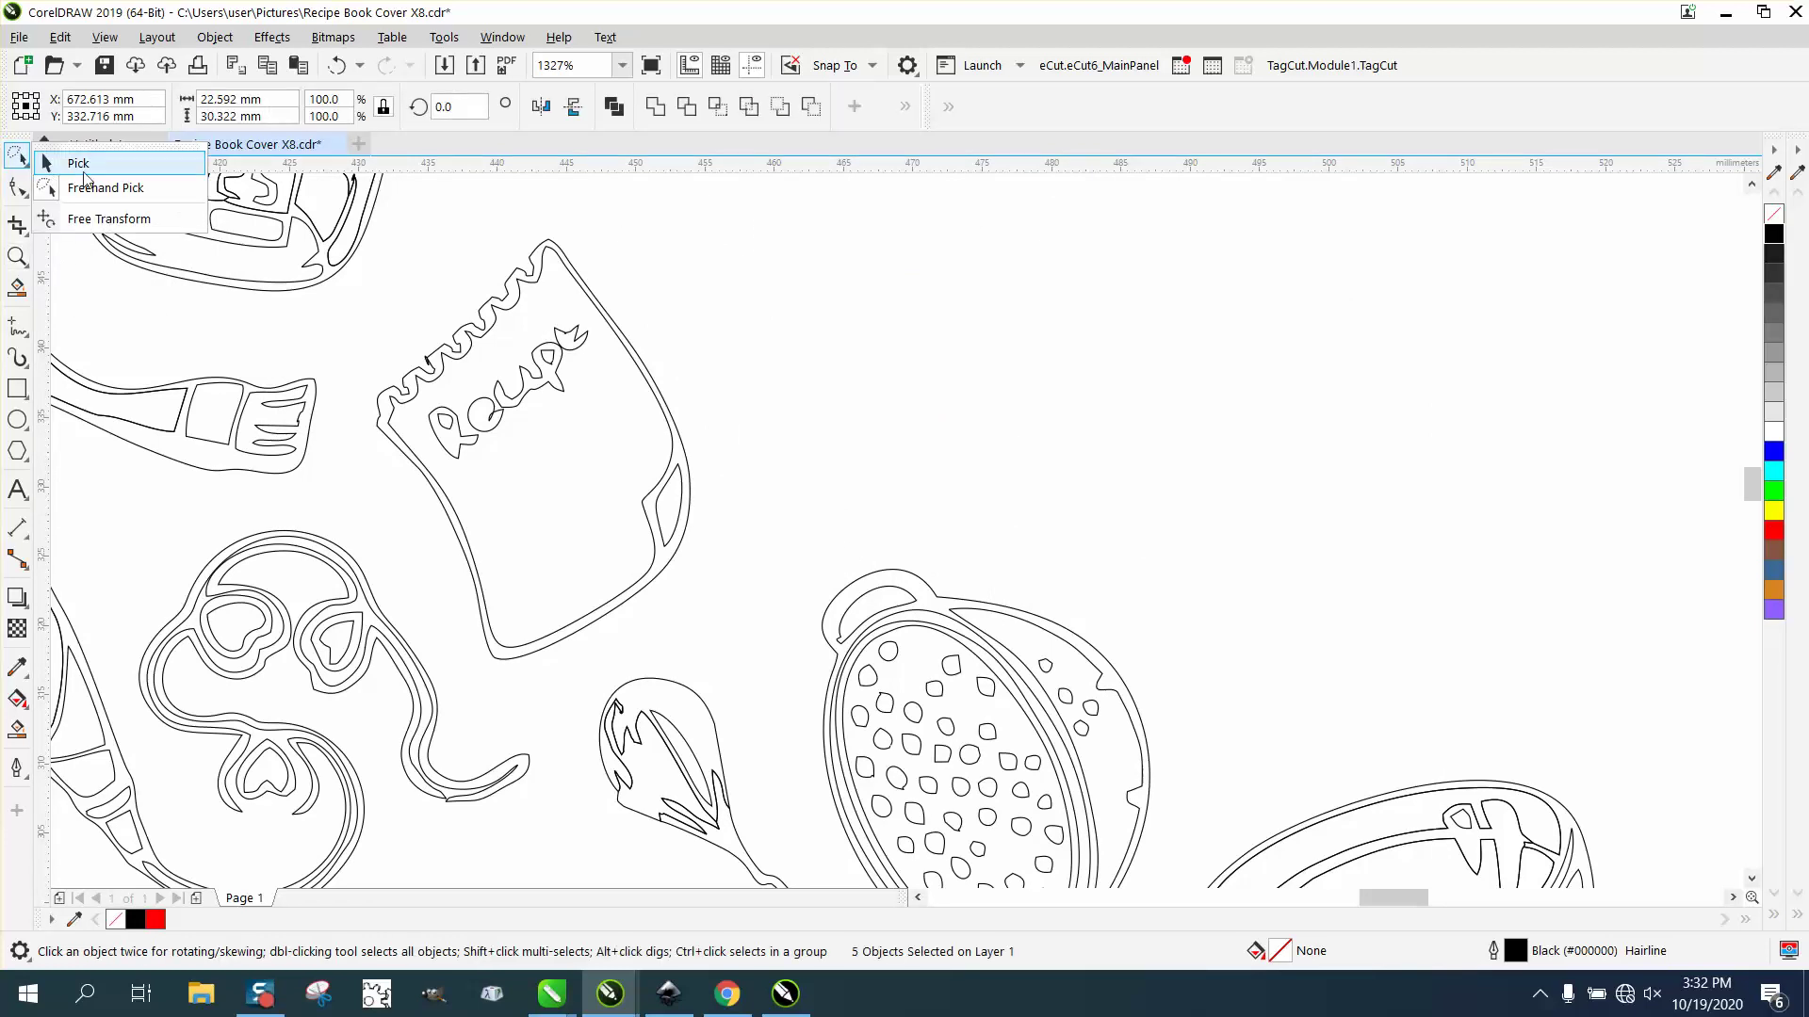
pyautogui.click(84, 171)
pyautogui.click(635, 279)
pyautogui.click(599, 303)
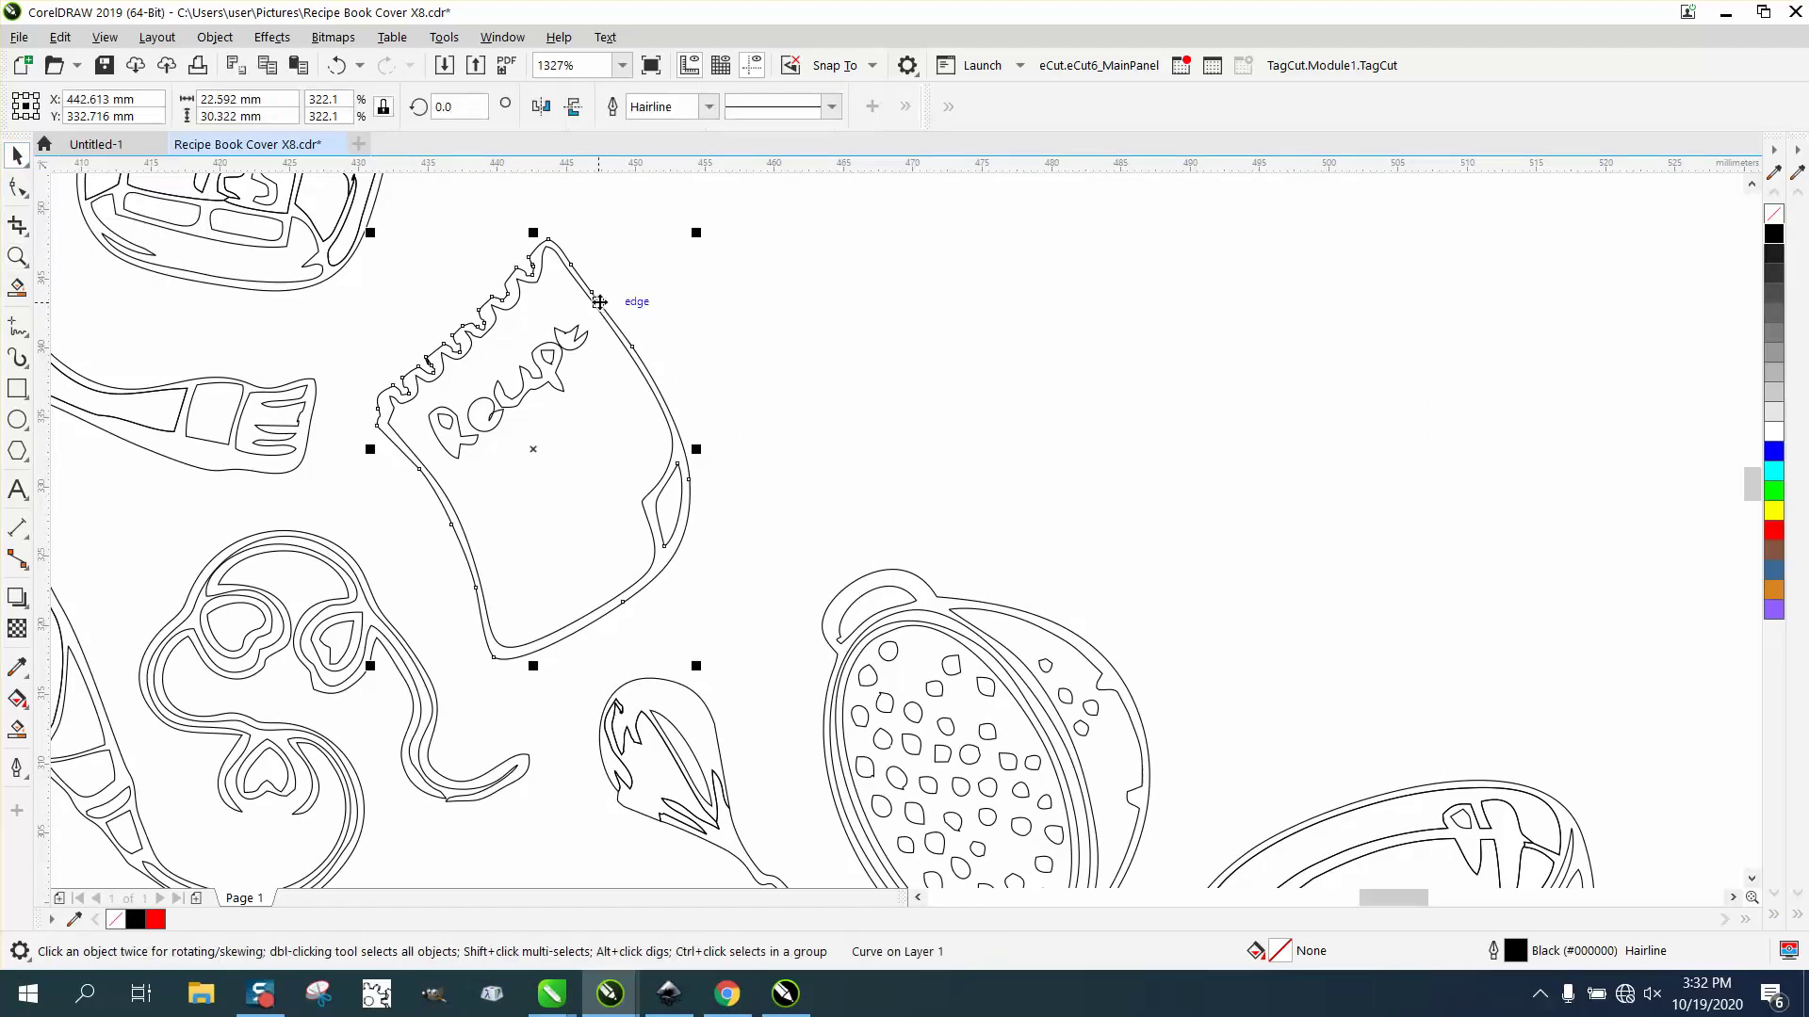
pyautogui.press('Down')
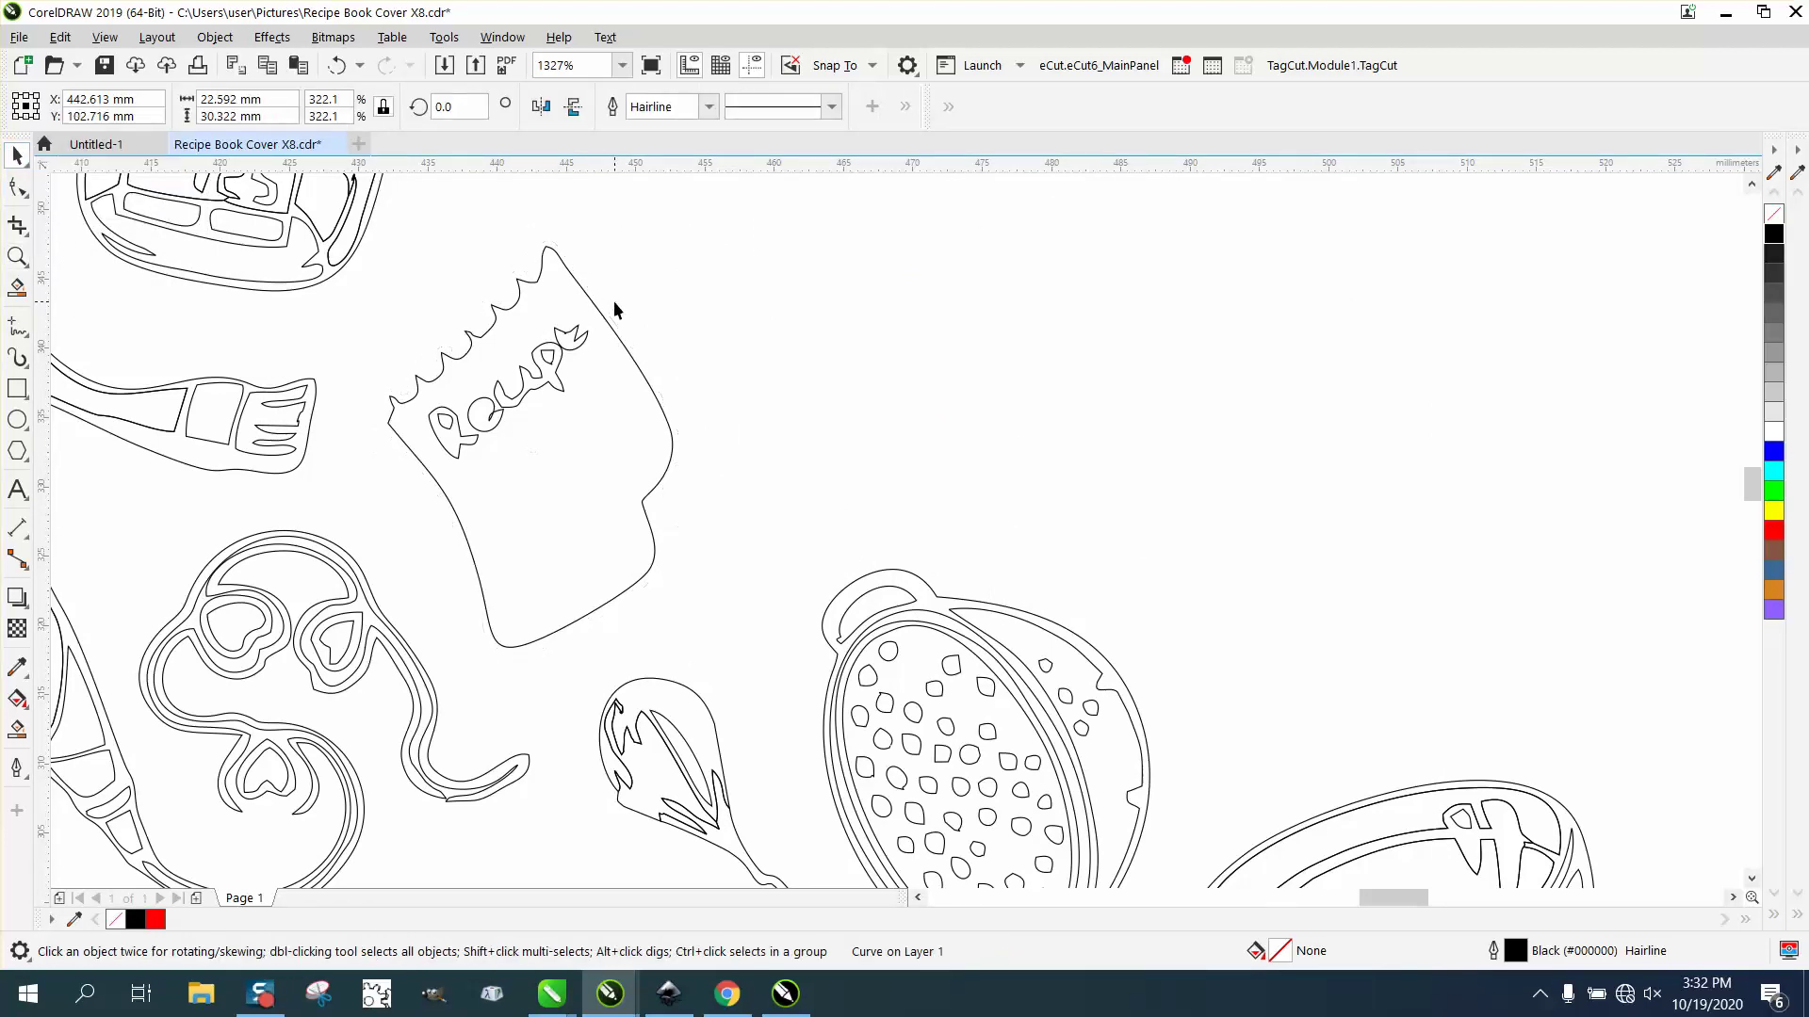
pyautogui.scroll(-4, 613, 301)
pyautogui.scroll(-2, 593, 308)
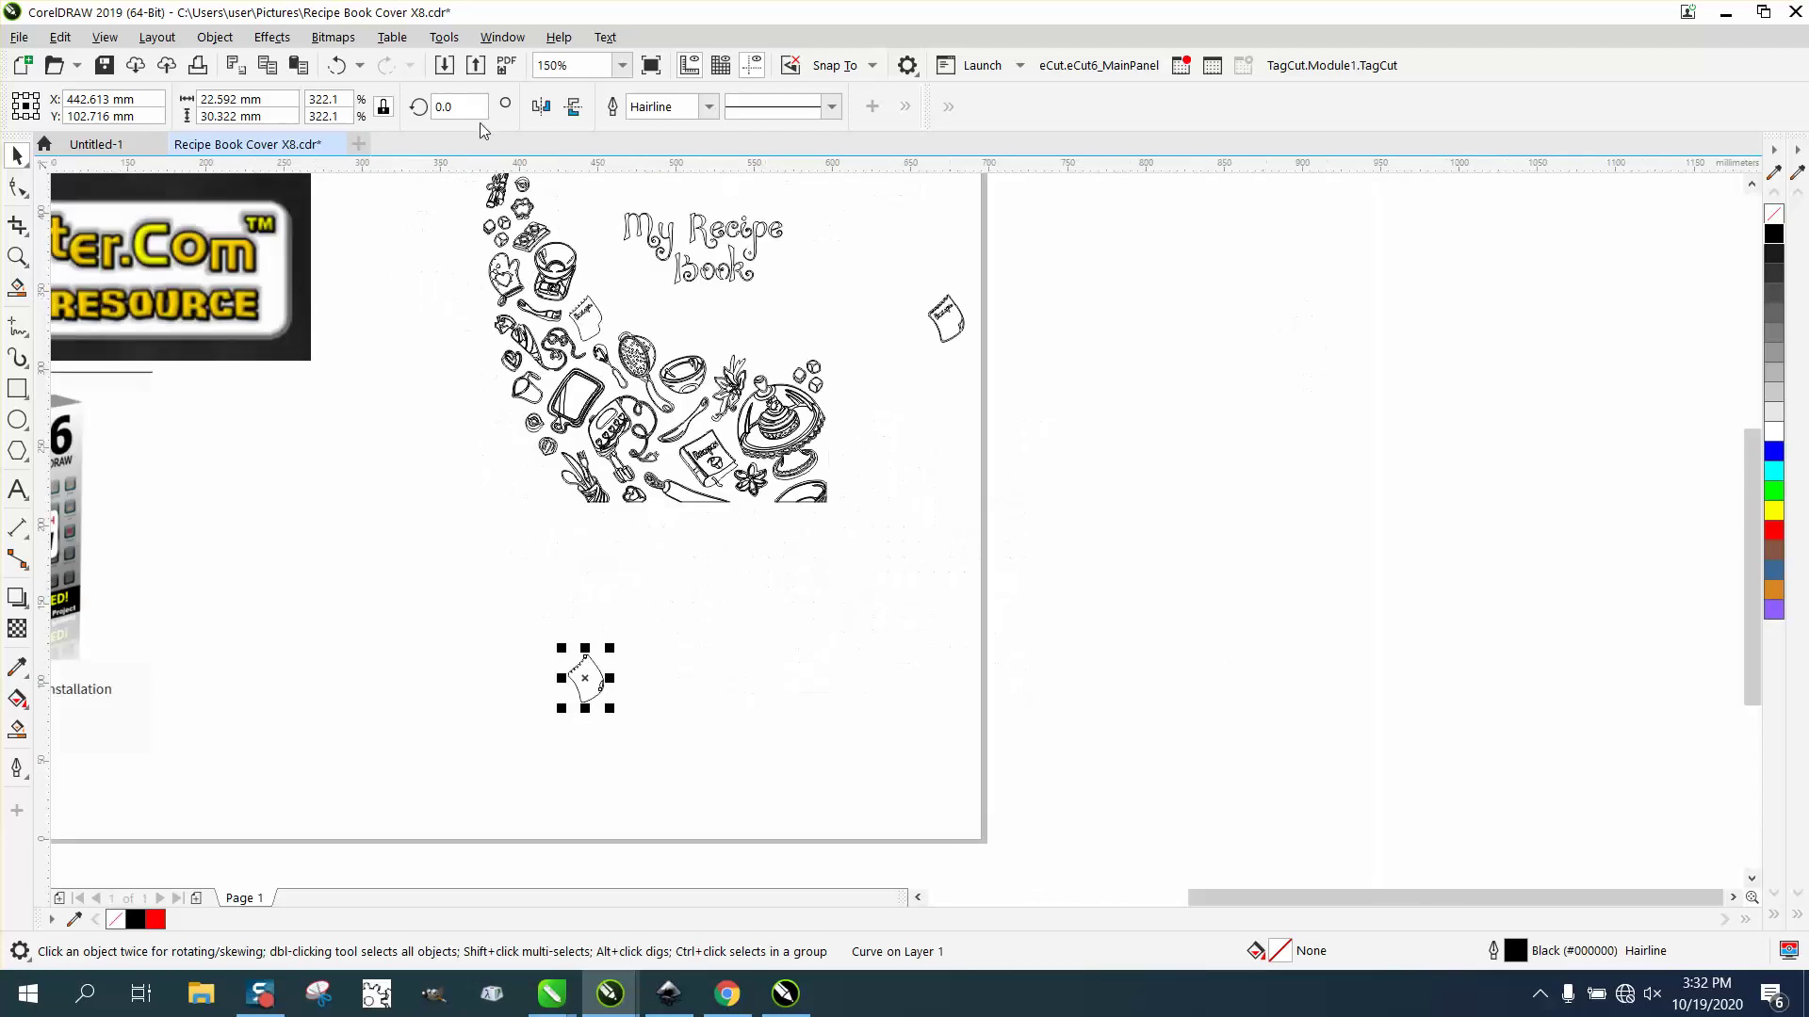
pyautogui.click(336, 65)
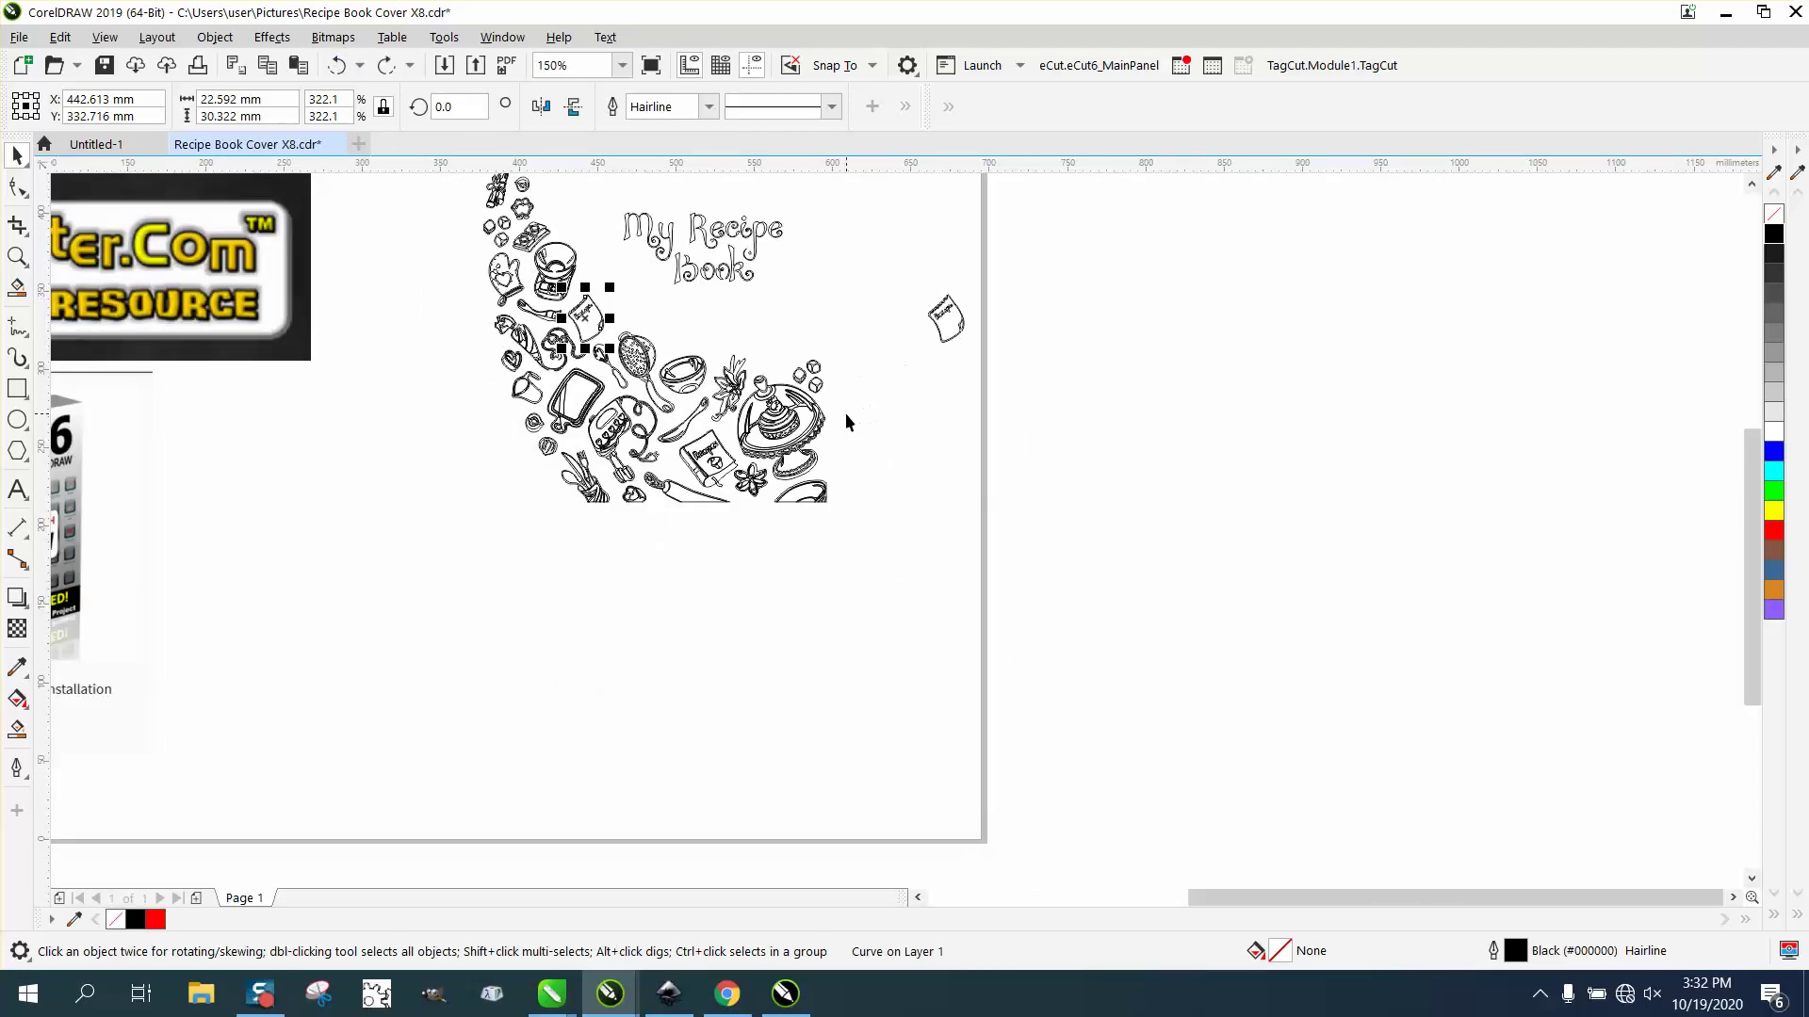
pyautogui.scroll(-1, 811, 414)
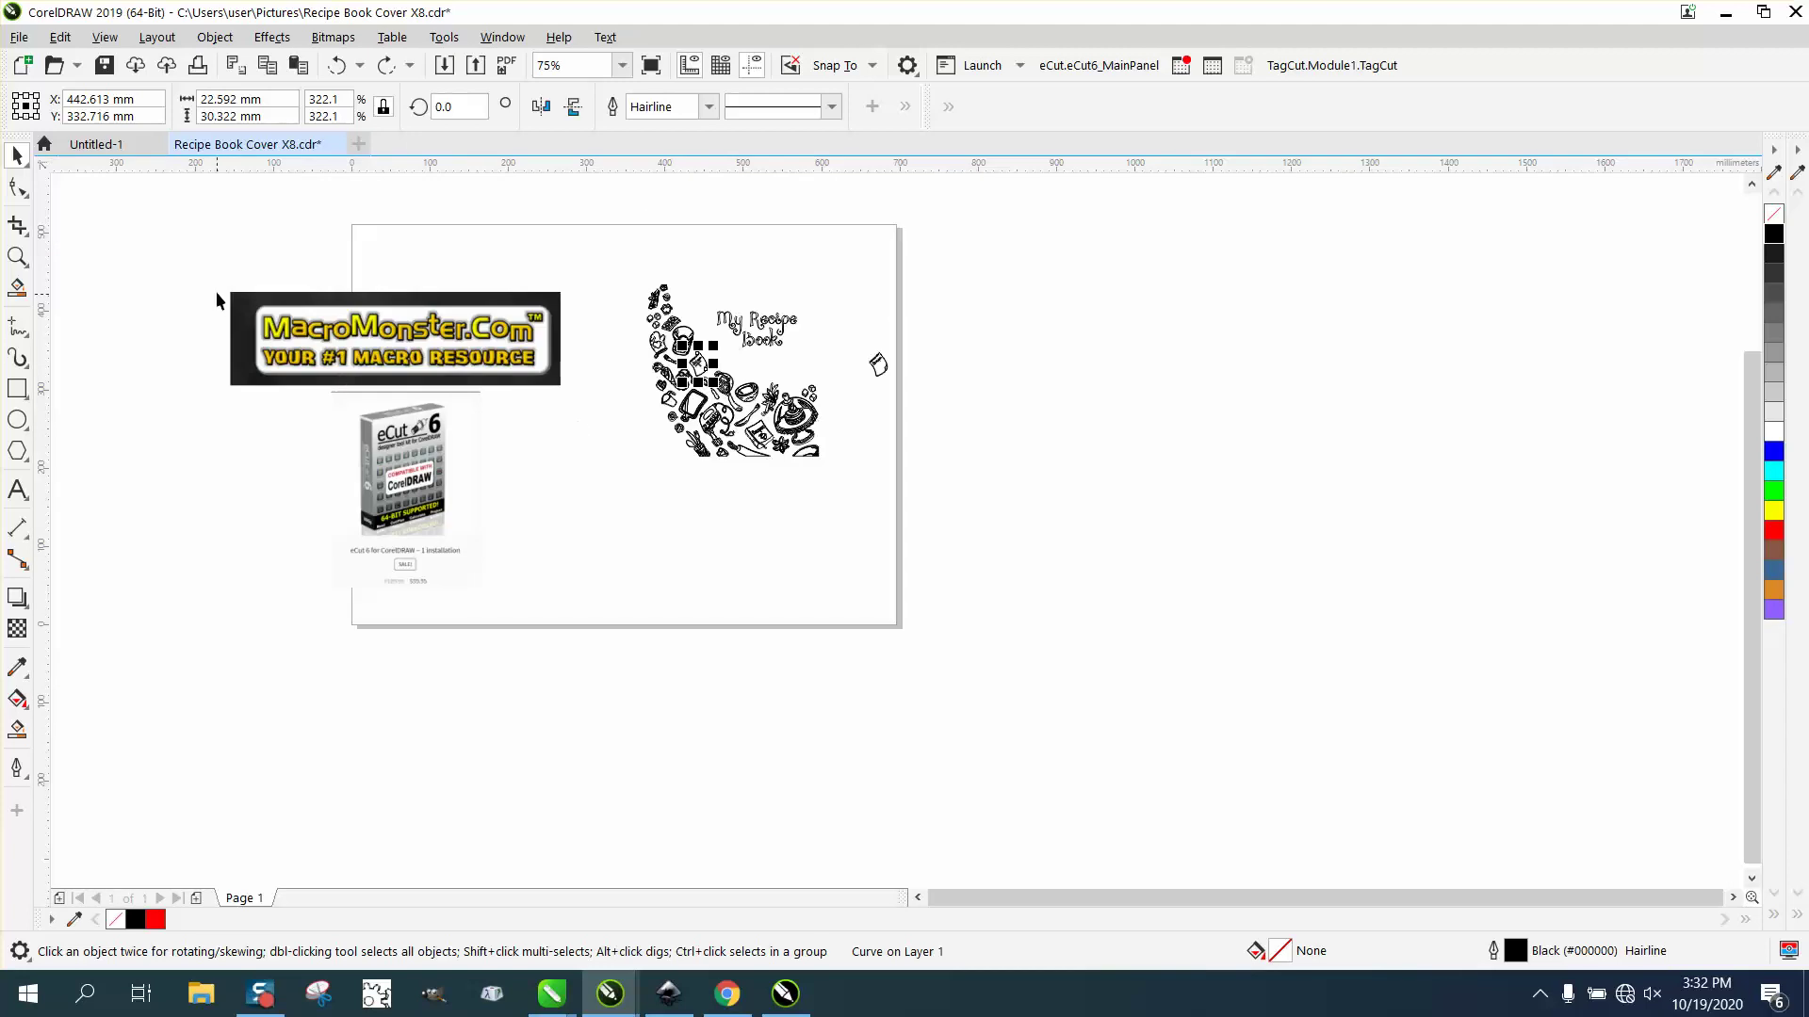
pyautogui.click(17, 256)
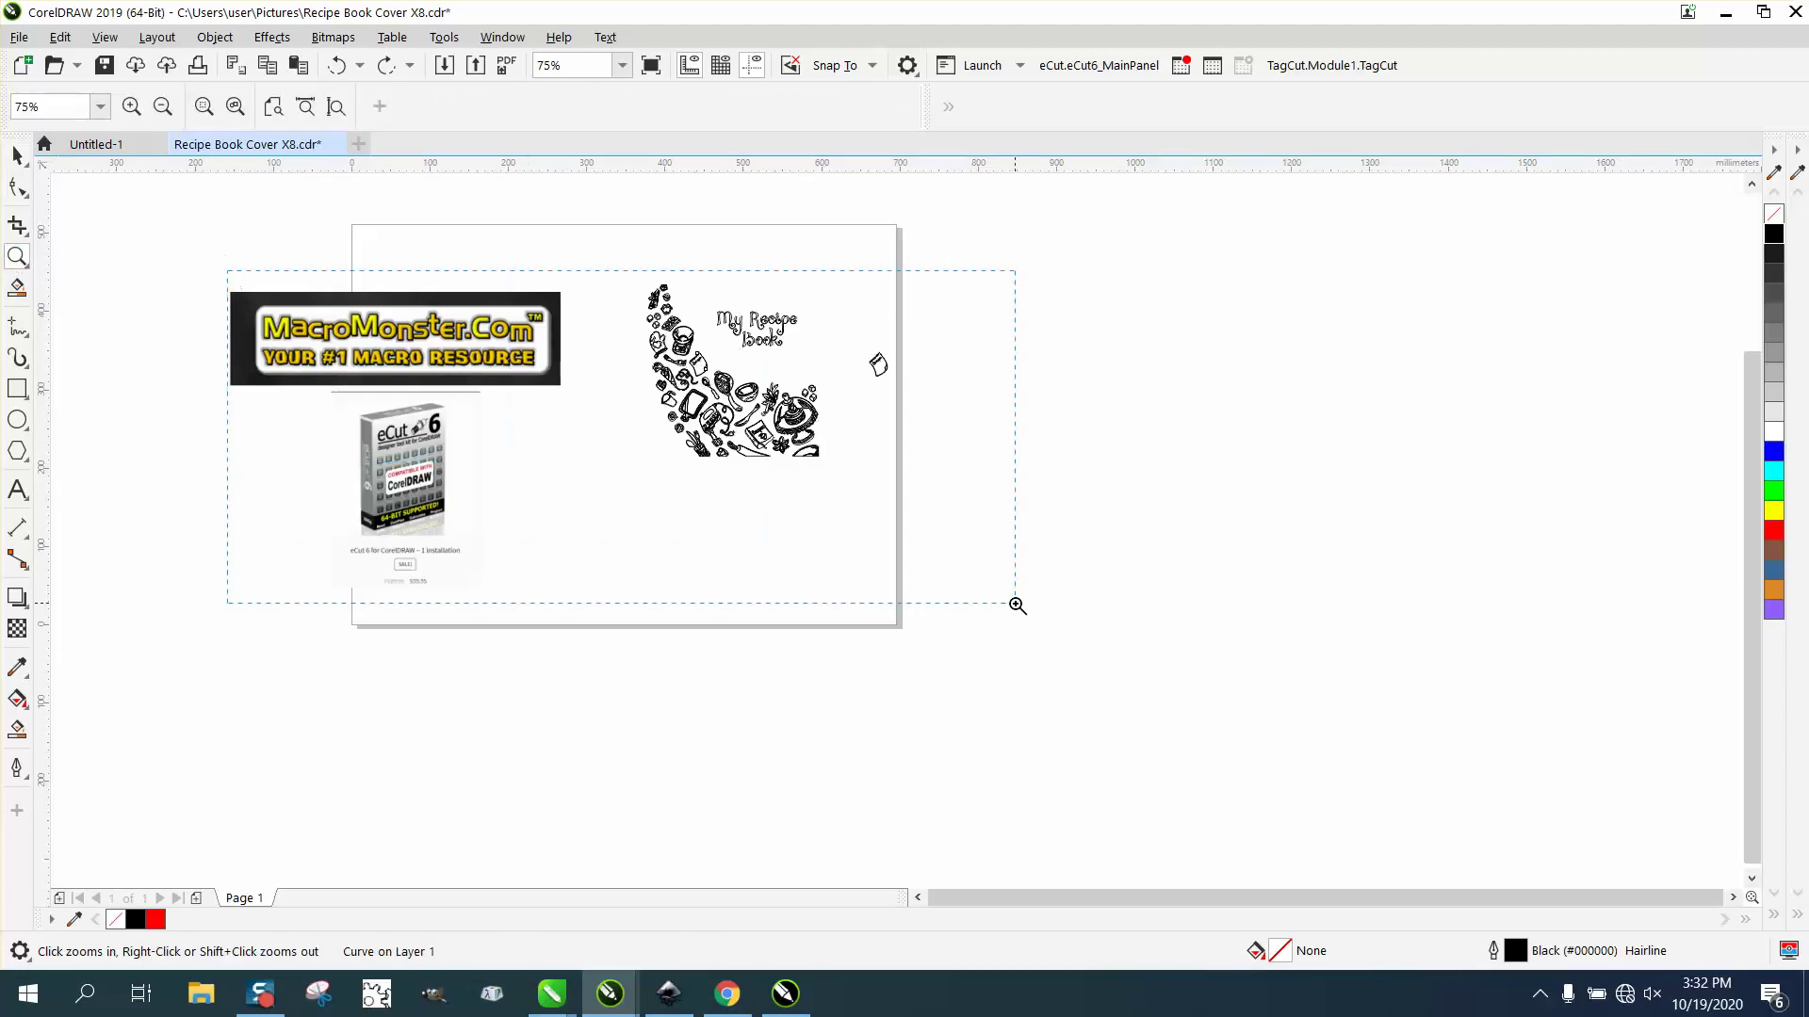